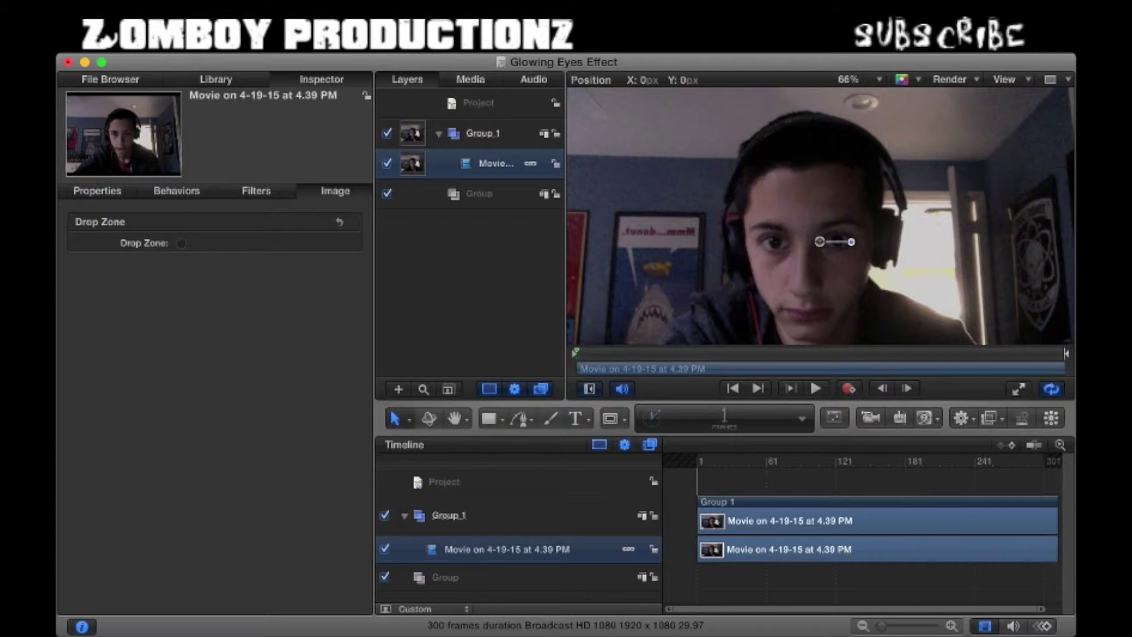
# Step: Add an Analyze Motion behavior to the movie clip and place its tracker on the subject's left pupil
pyautogui.click(819, 242)
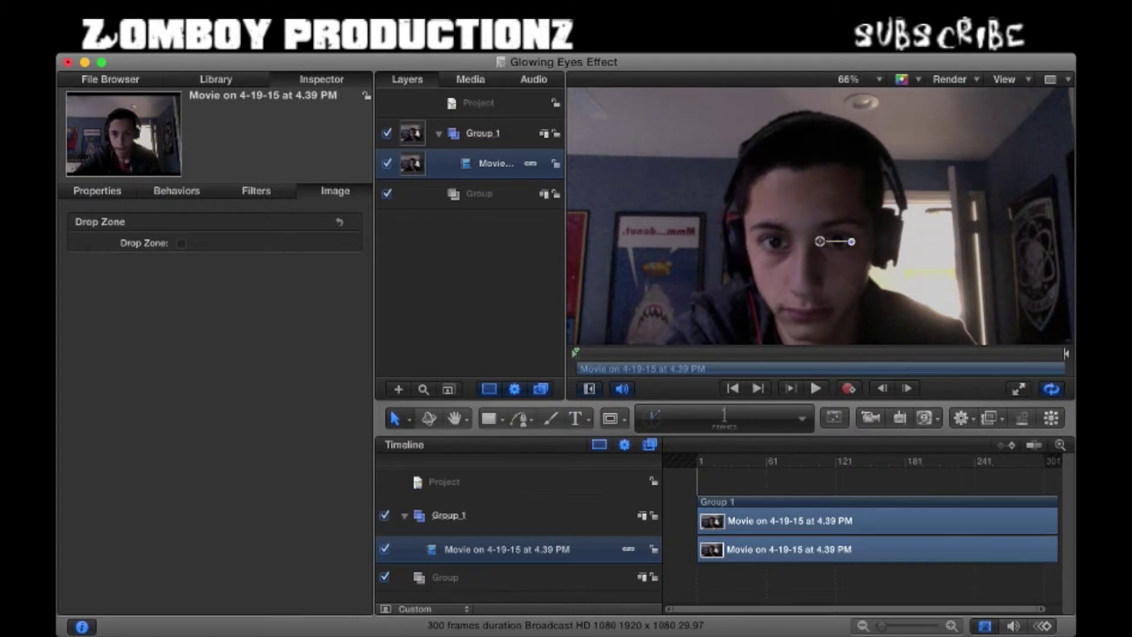
pyautogui.hotkey('shift', 'z')
pyautogui.press('shift+super+a')
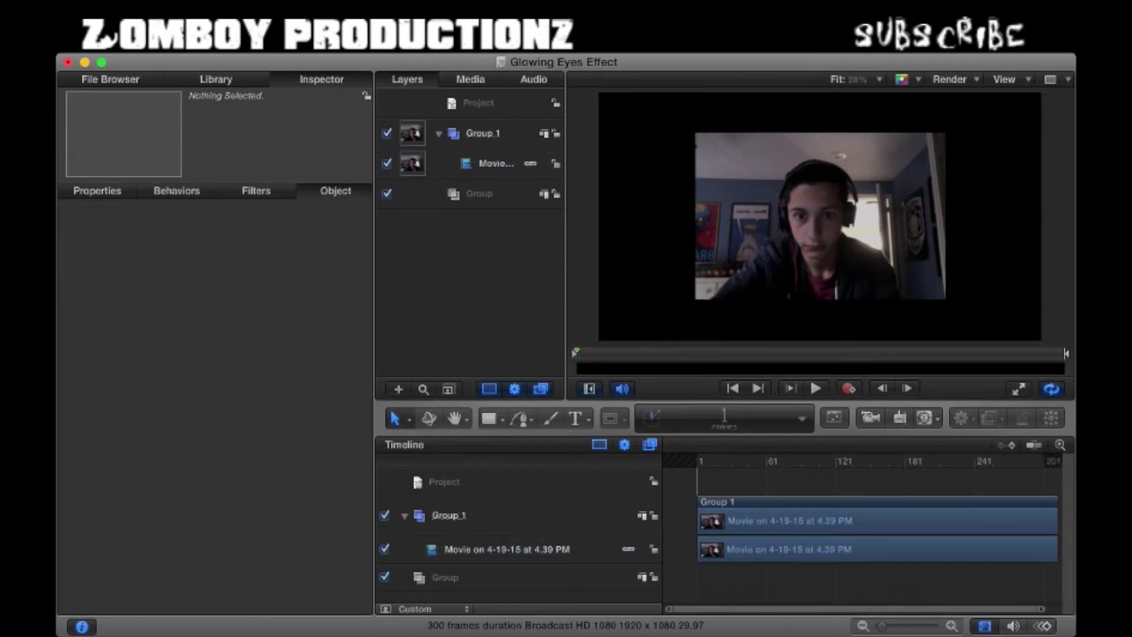
pyautogui.press('super+2')
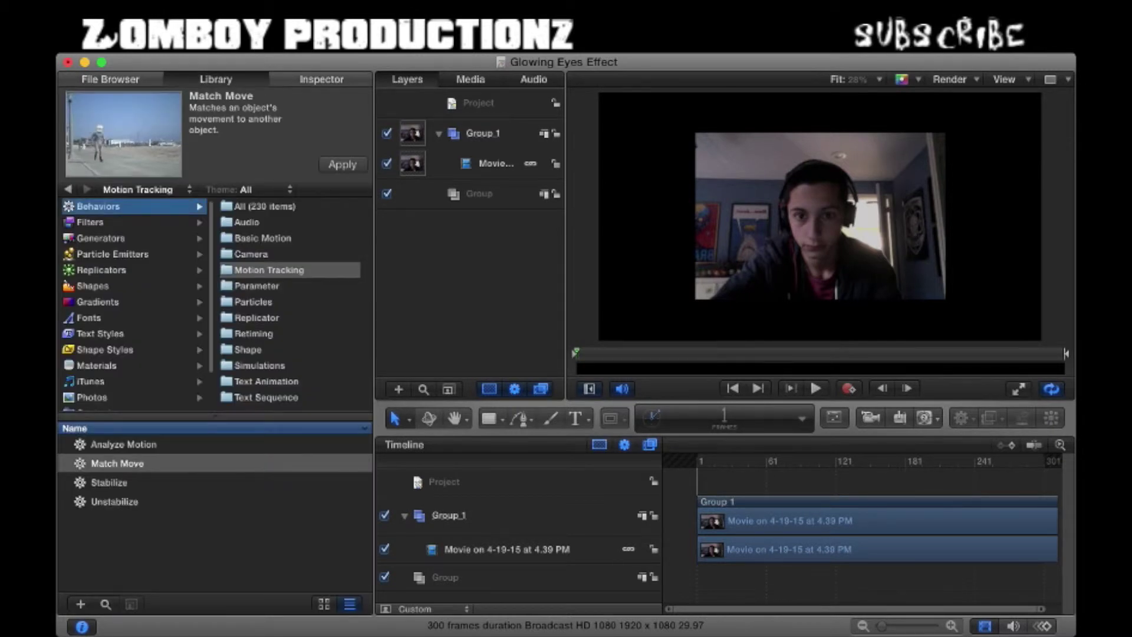
pyautogui.click(269, 270)
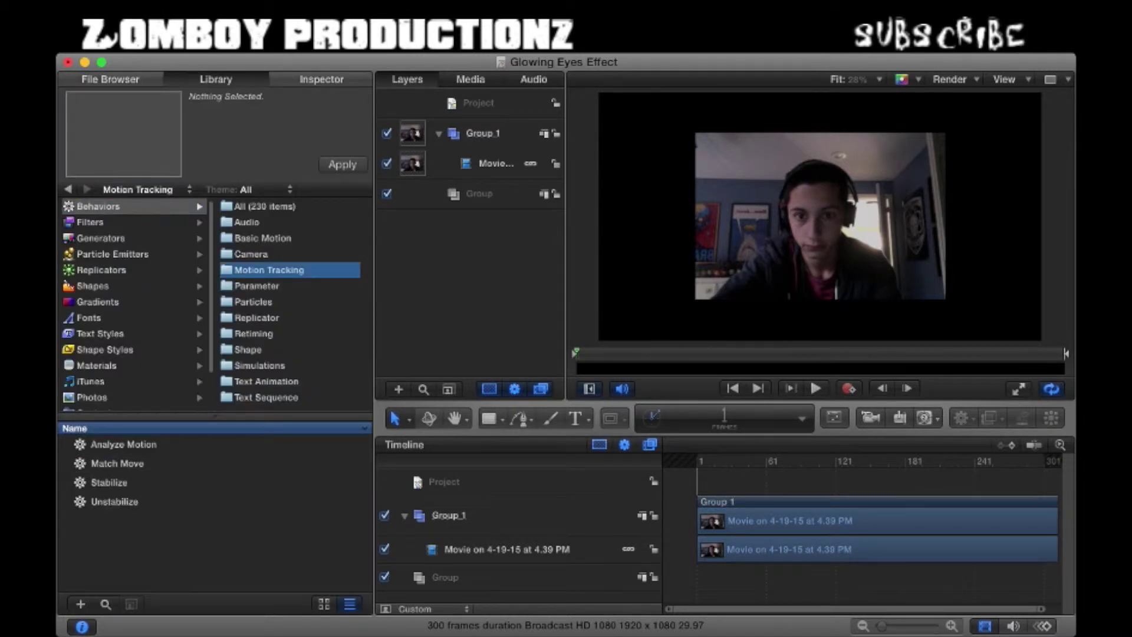
pyautogui.moveTo(124, 444); pyautogui.dragTo(699, 561)
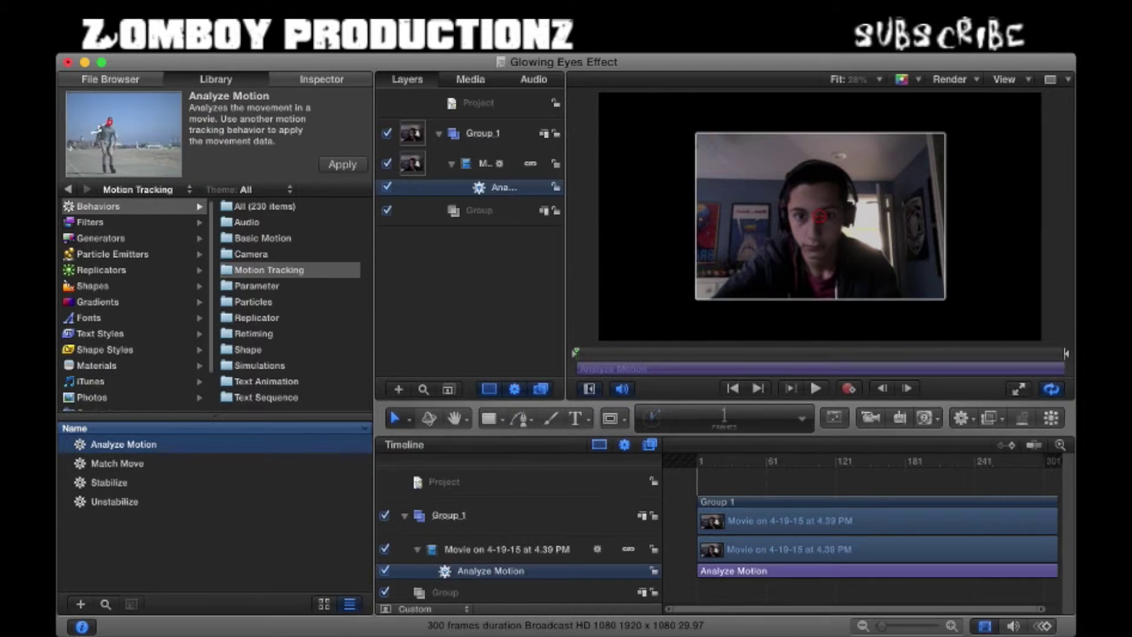
pyautogui.scroll(3, 787, 240)
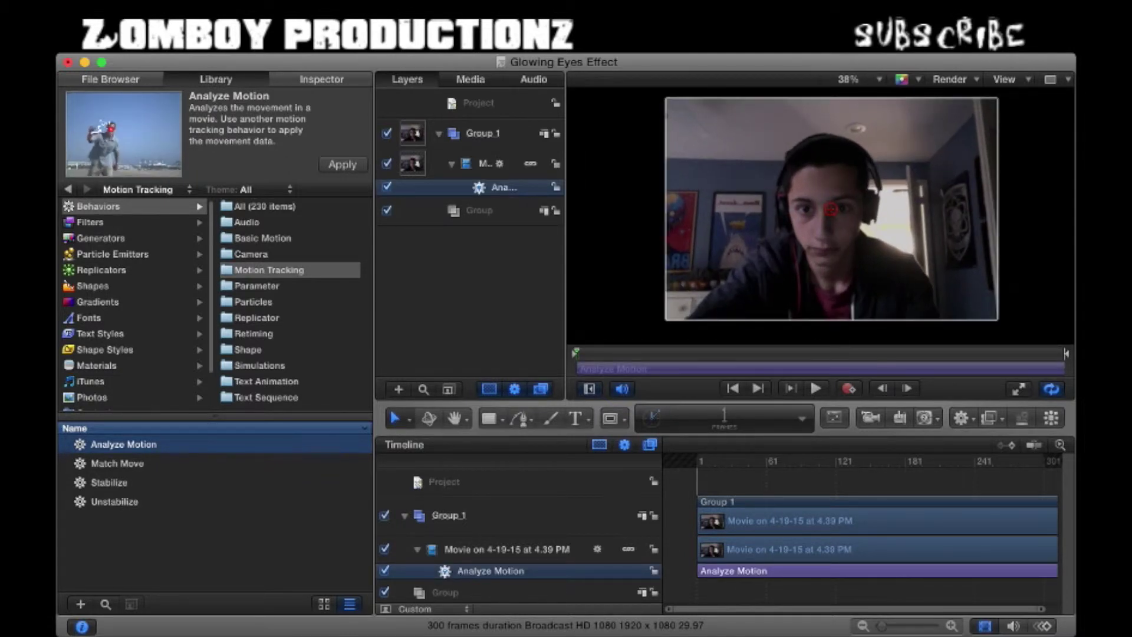
pyautogui.moveTo(831, 209)
pyautogui.mouseDown()
pyautogui.moveTo(850, 205)
pyautogui.moveTo(840, 209)
pyautogui.mouseUp()
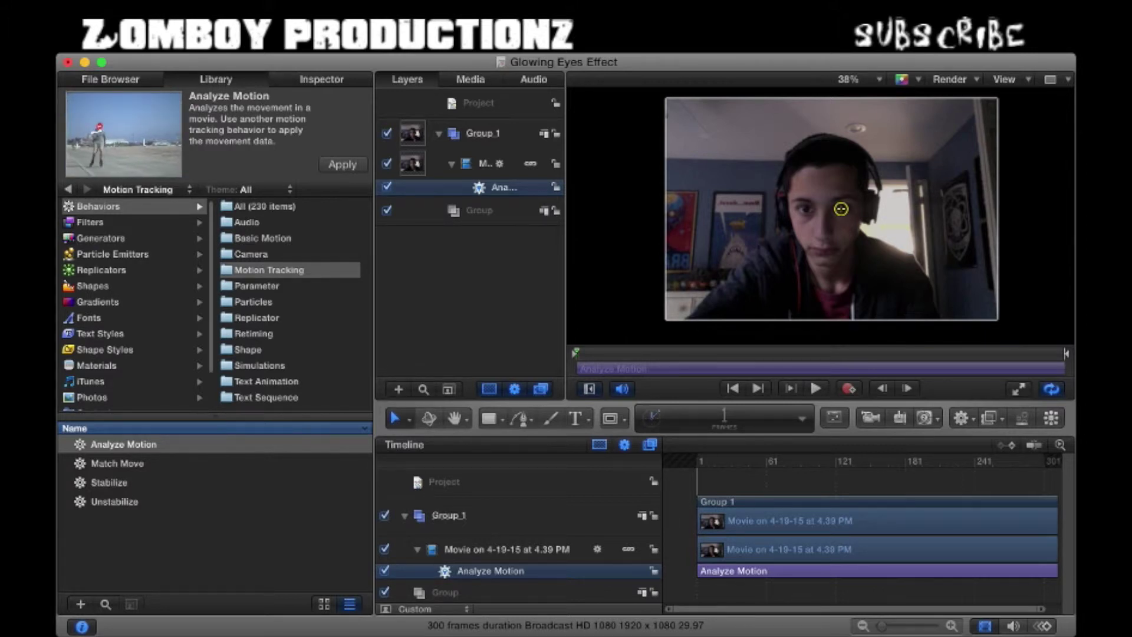
# Step: Add a second Analyze Motion behavior to the clip and place its tracker on the subject's right pupil at frame 1
pyautogui.moveTo(124, 444); pyautogui.dragTo(731, 574)
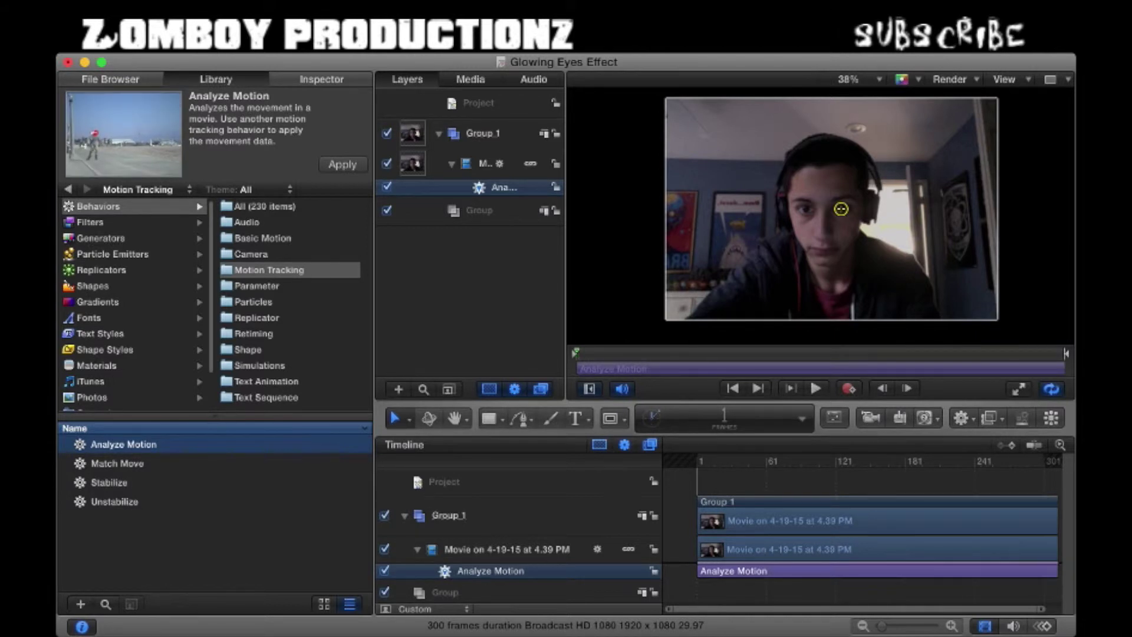
pyautogui.moveTo(731, 575); pyautogui.dragTo(731, 570)
pyautogui.press('space')
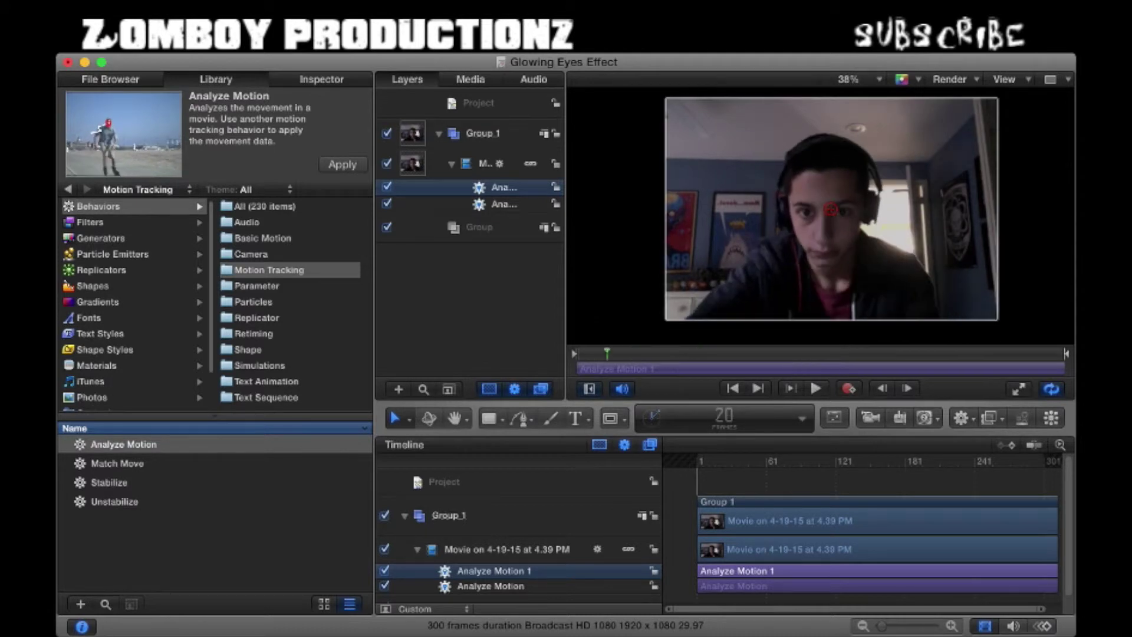
pyautogui.press('Home')
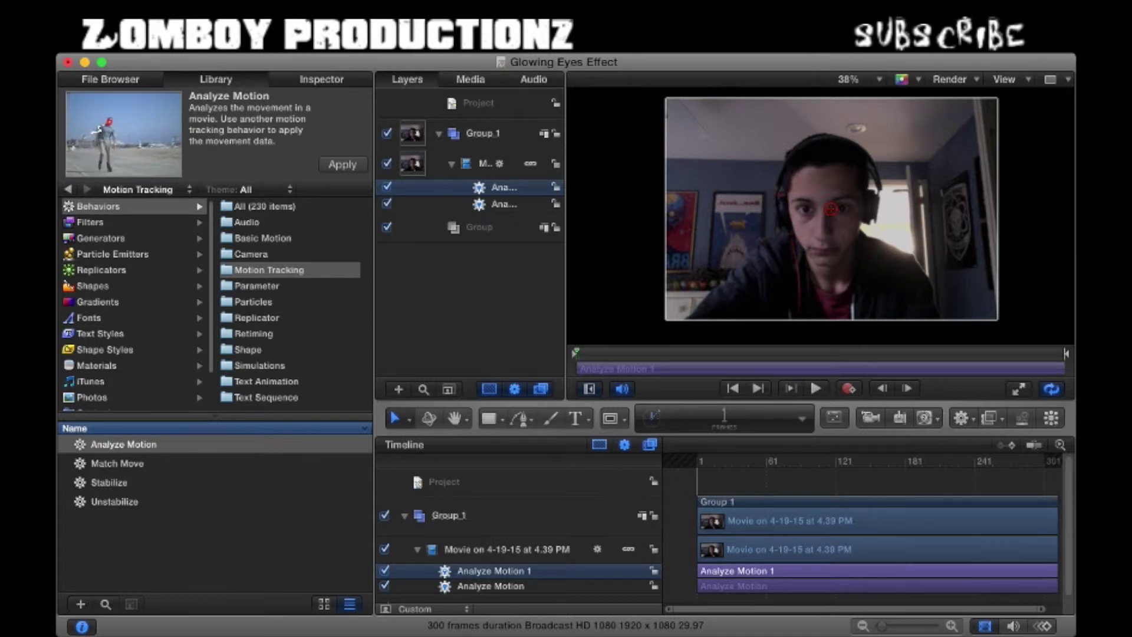
pyautogui.moveTo(830, 209); pyautogui.dragTo(806, 209)
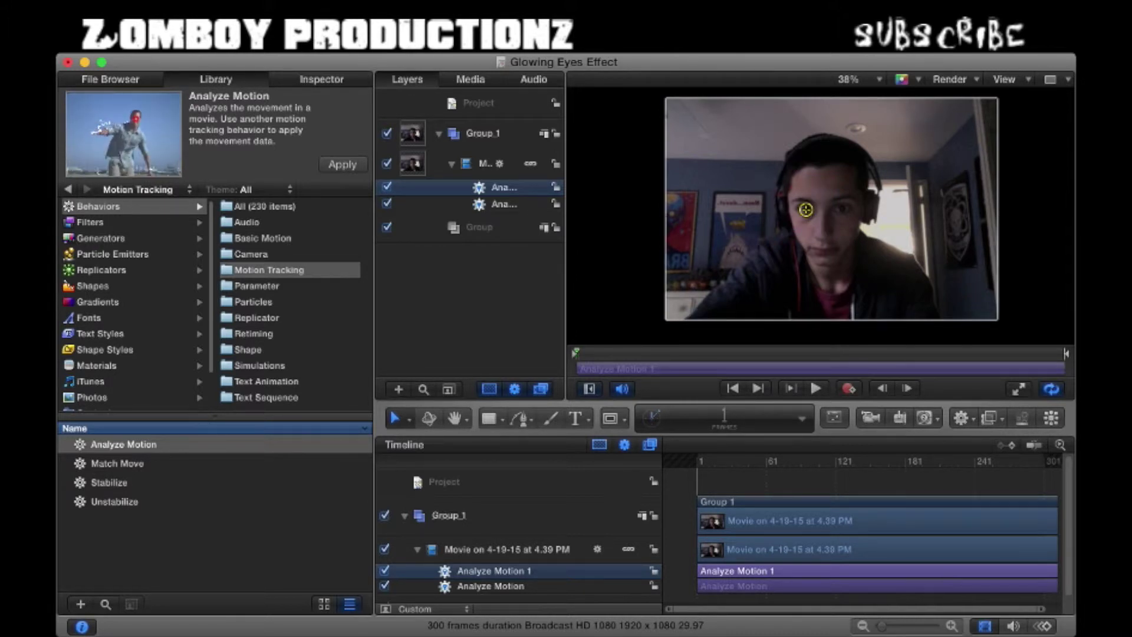
# Step: Rename the two tracking behaviors Right Eye Motion 1 and Left Eye Motion to match the eyes they track
pyautogui.doubleClick(504, 187)
pyautogui.write('Right')
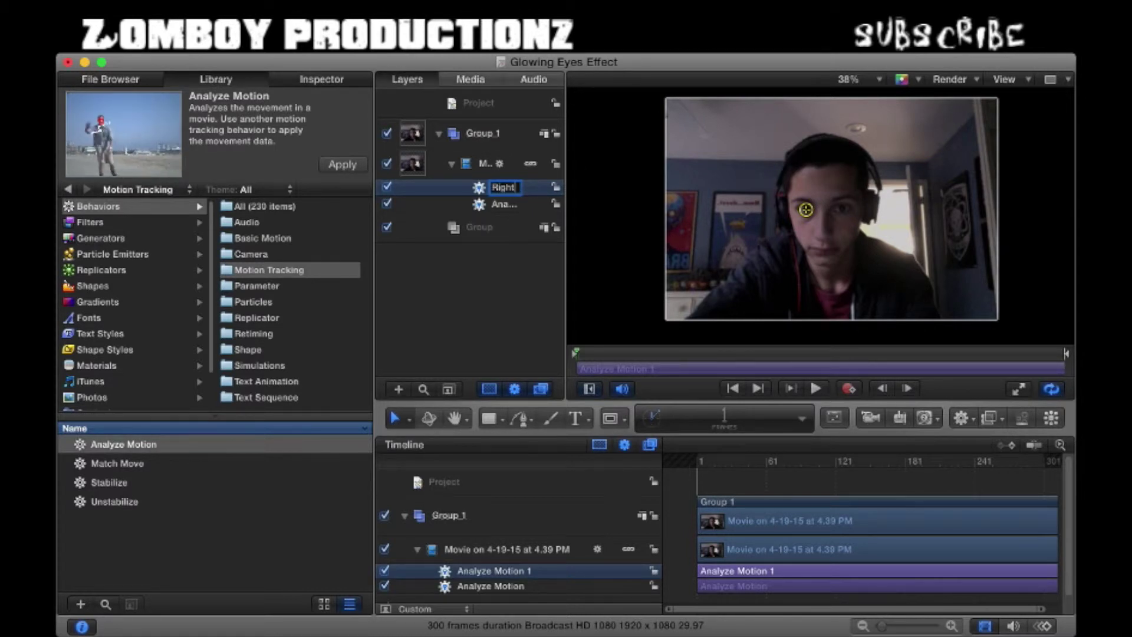
pyautogui.write(' Eye')
pyautogui.press('Return')
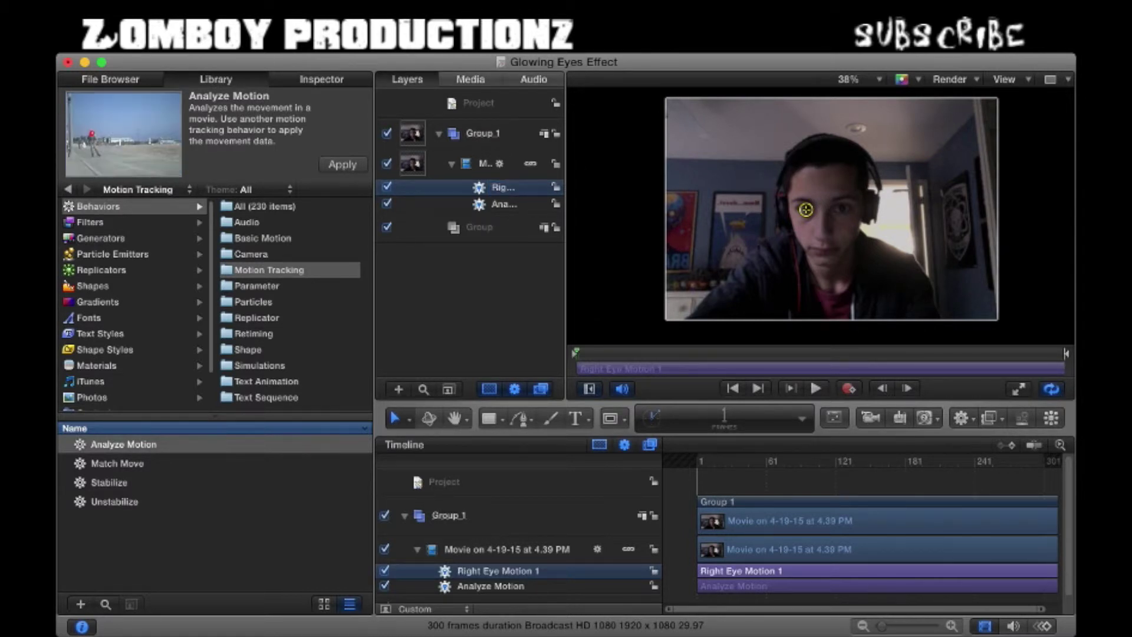
pyautogui.doubleClick(504, 204)
pyautogui.doubleClick(504, 204)
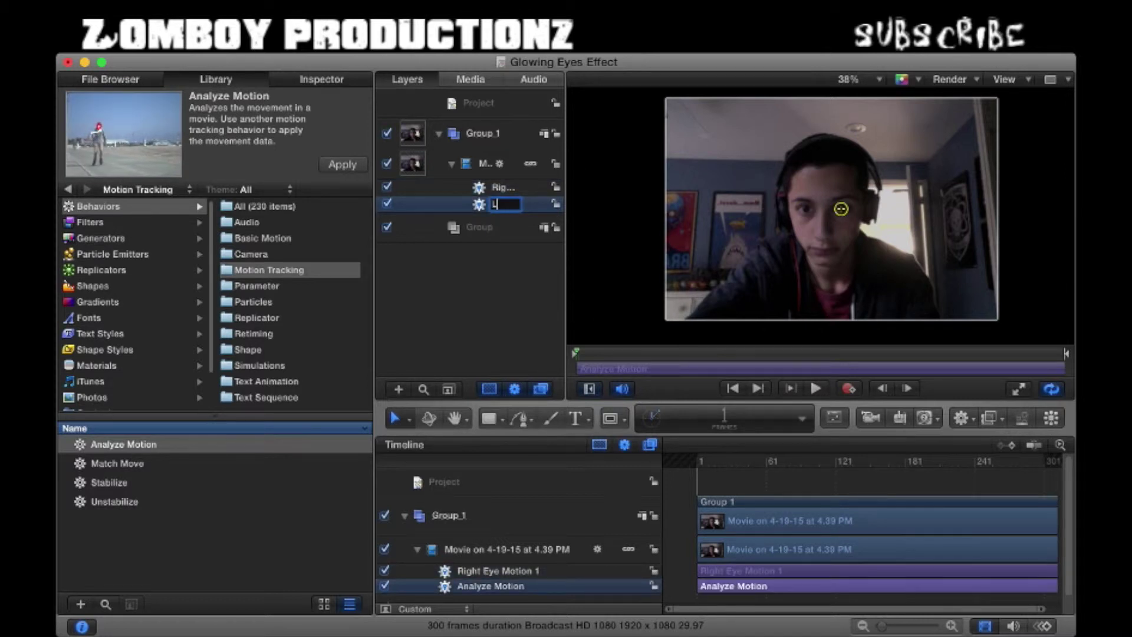
pyautogui.write('Left Eye Motion')
pyautogui.press('Return')
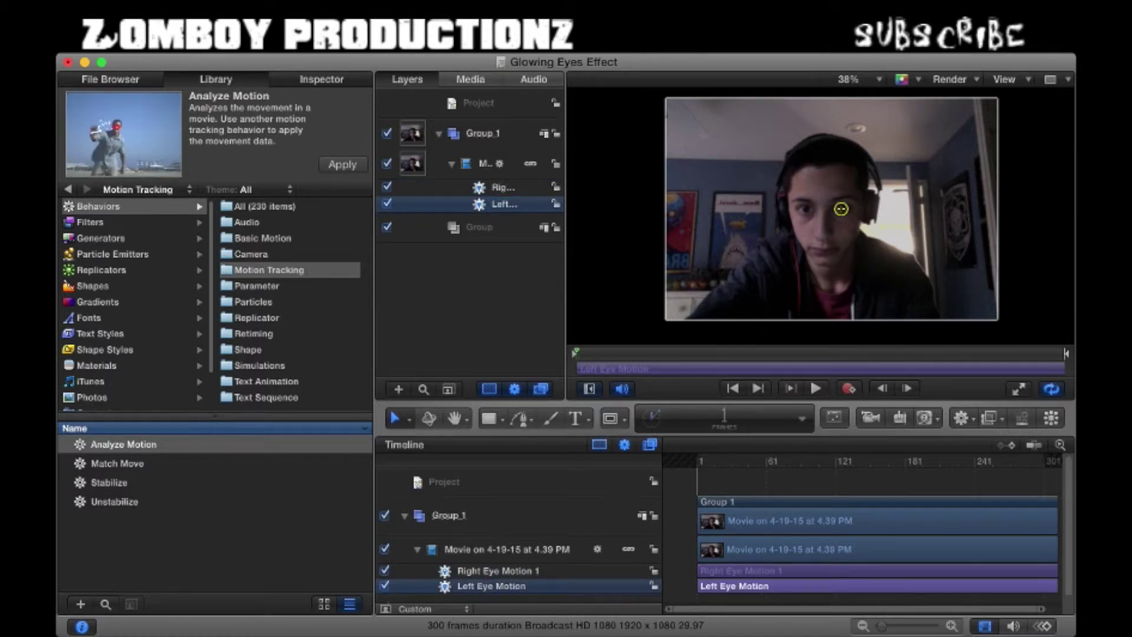
# Step: Rename the behavior tracking the right eye as Right Eye
pyautogui.click(503, 187)
pyautogui.click(504, 204)
pyautogui.doubleClick(478, 188)
pyautogui.doubleClick(503, 187)
pyautogui.write('Right E')
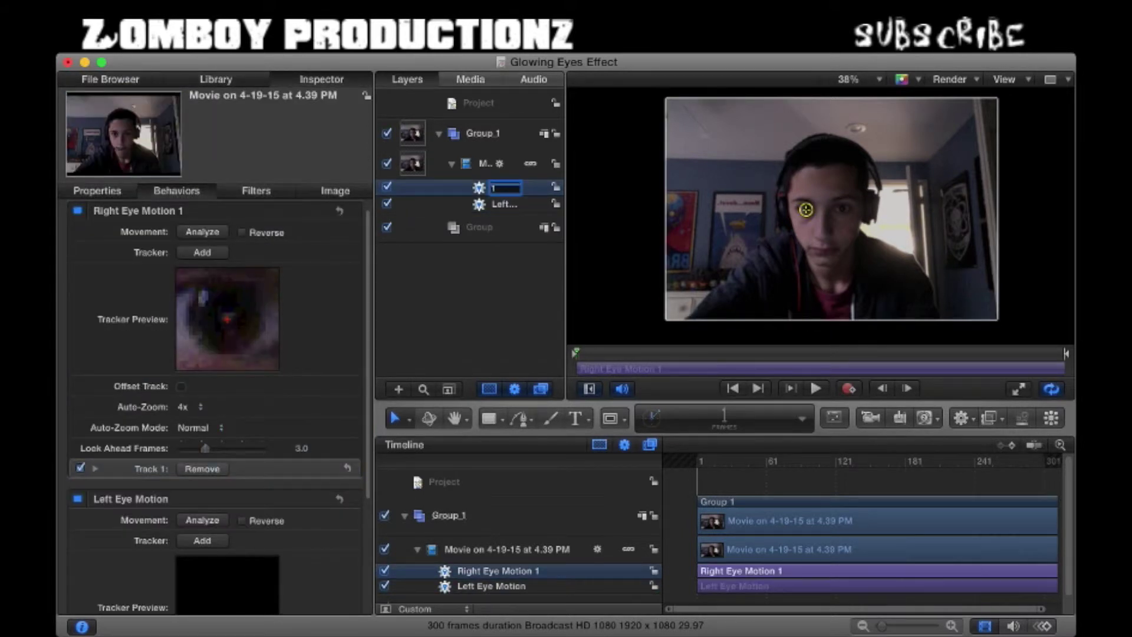
pyautogui.write('Right 1')
pyautogui.press('BackSpace')
pyautogui.press('BackSpace')
pyautogui.press('BackSpace')
pyautogui.write('t')
pyautogui.press('Return')
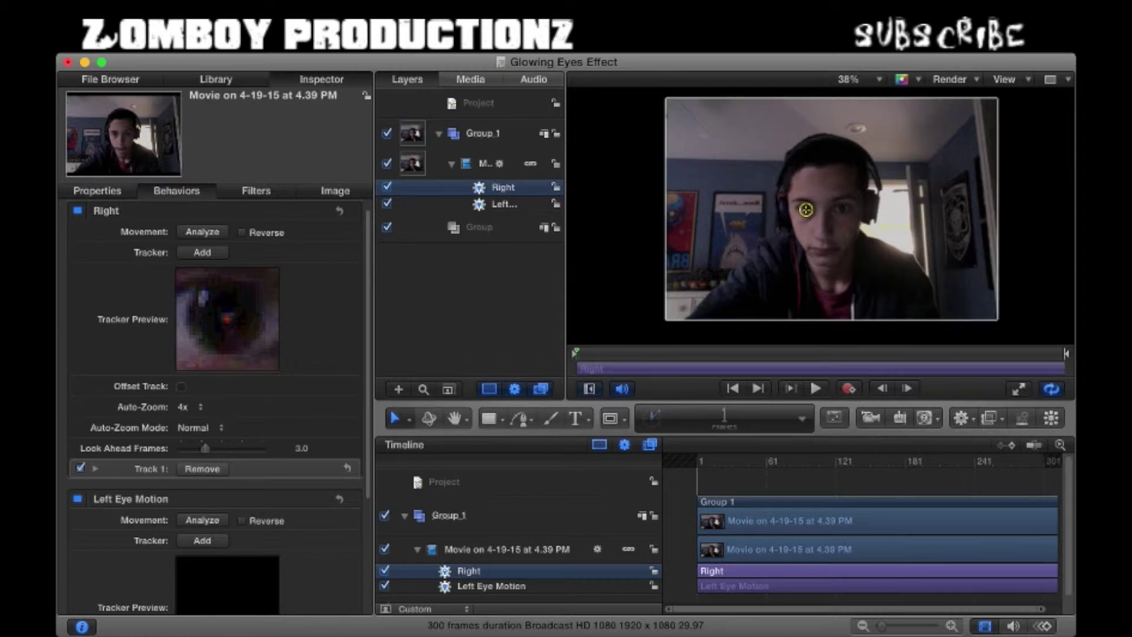
pyautogui.press('Return')
pyautogui.press('Right')
pyautogui.write('Eye')
pyautogui.press('Return')
# Step: Rename the behavior tracking the left eye as Left Eye
pyautogui.press('Down')
pyautogui.press('Return')
pyautogui.write('Left ')
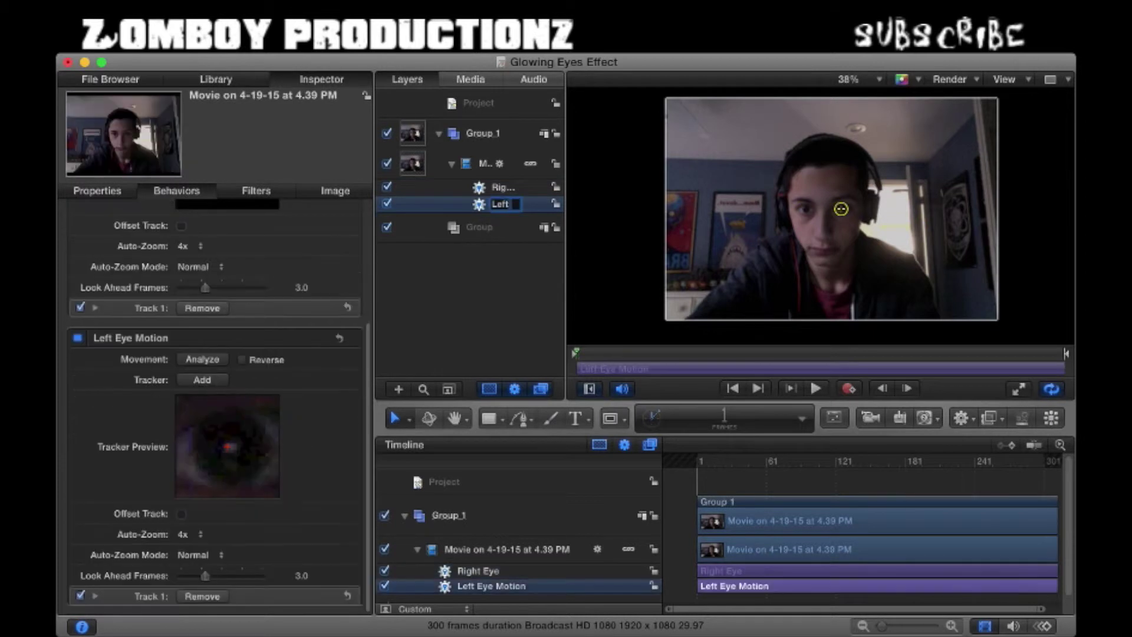
pyautogui.write('Eye Motion')
pyautogui.press('BackSpace')
pyautogui.press('BackSpace')
pyautogui.press('BackSpace')
pyautogui.press('BackSpace')
pyautogui.press('BackSpace')
pyautogui.press('BackSpace')
pyautogui.press('BackSpace')
pyautogui.press('Return')
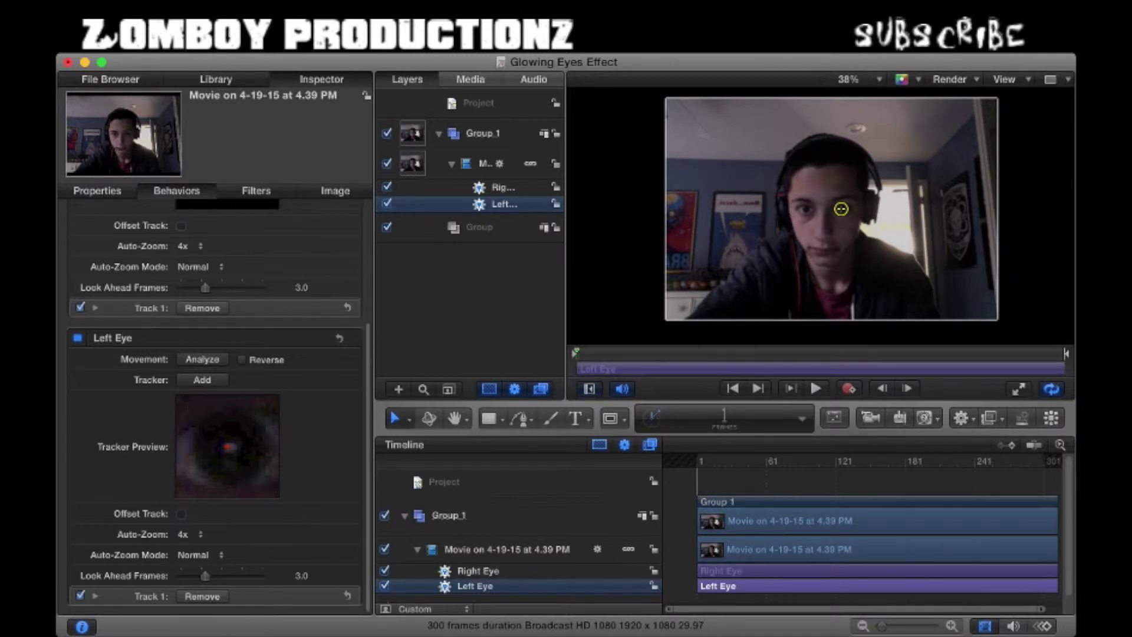
# Step: Play through the clip to preview the head movement and return to the first frame
pyautogui.moveTo(576, 352)
pyautogui.mouseDown()
pyautogui.moveTo(685, 353)
pyautogui.moveTo(577, 353)
pyautogui.mouseUp()
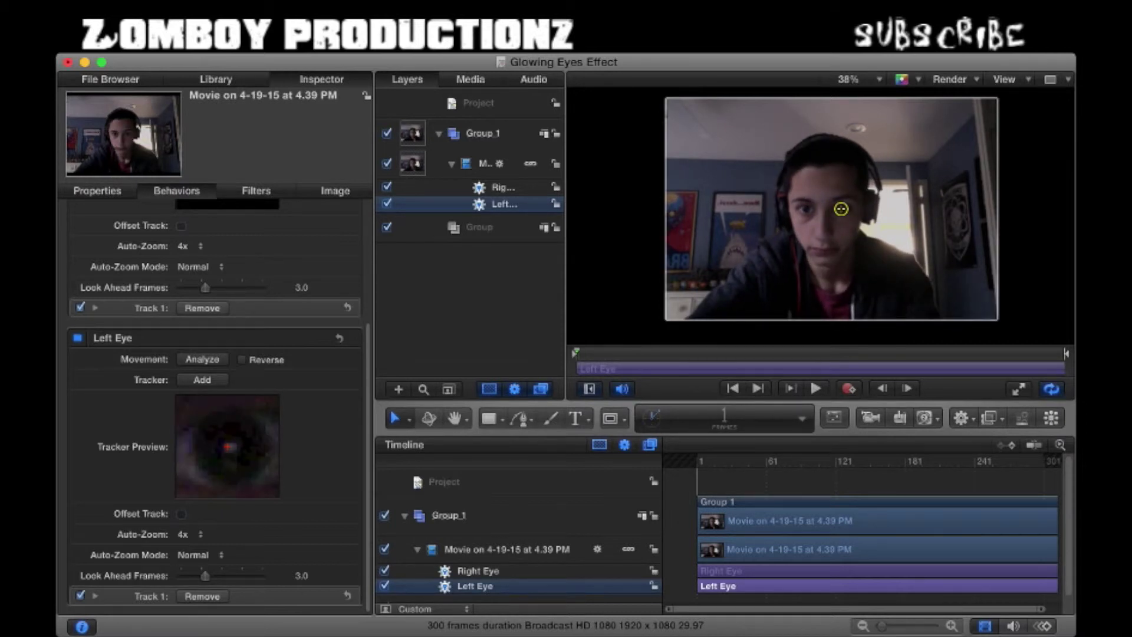
pyautogui.press('space')
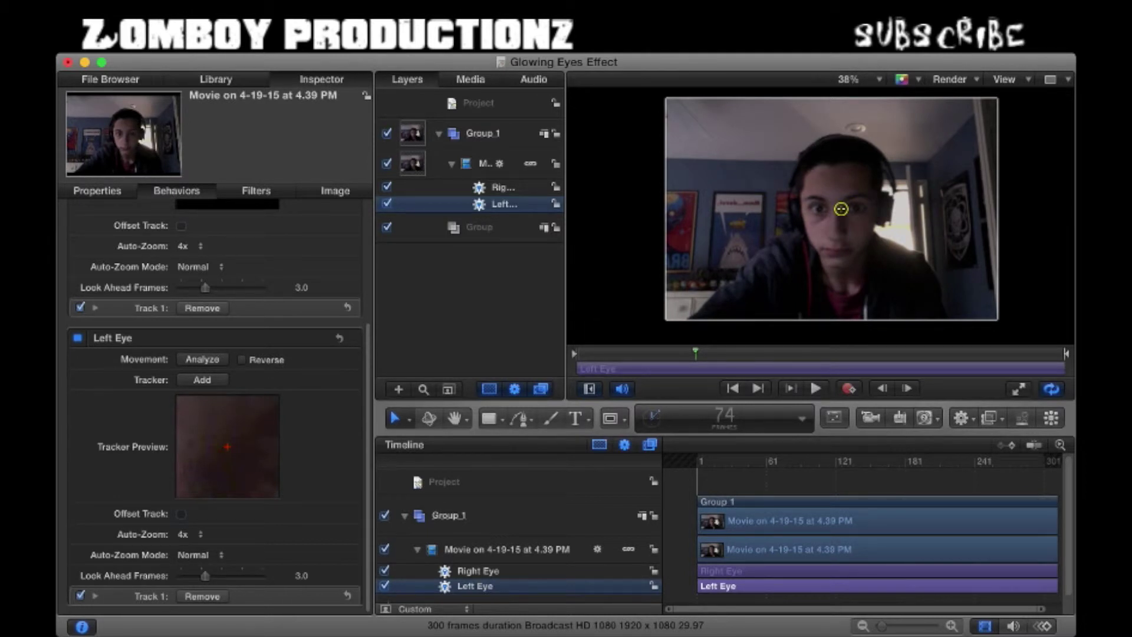
pyautogui.press('Home')
# Step: Analyze the movement of the Right Eye behavior starting from the first frame of the clip
pyautogui.scroll(5, 215, 407)
pyautogui.scroll(3, 215, 407)
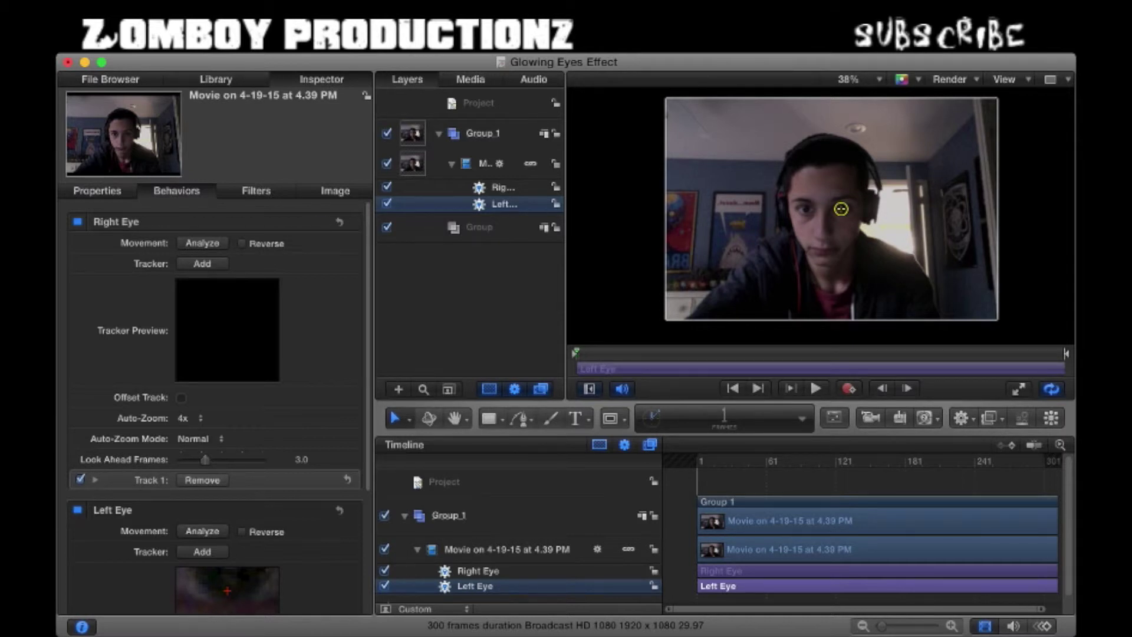
pyautogui.click(202, 242)
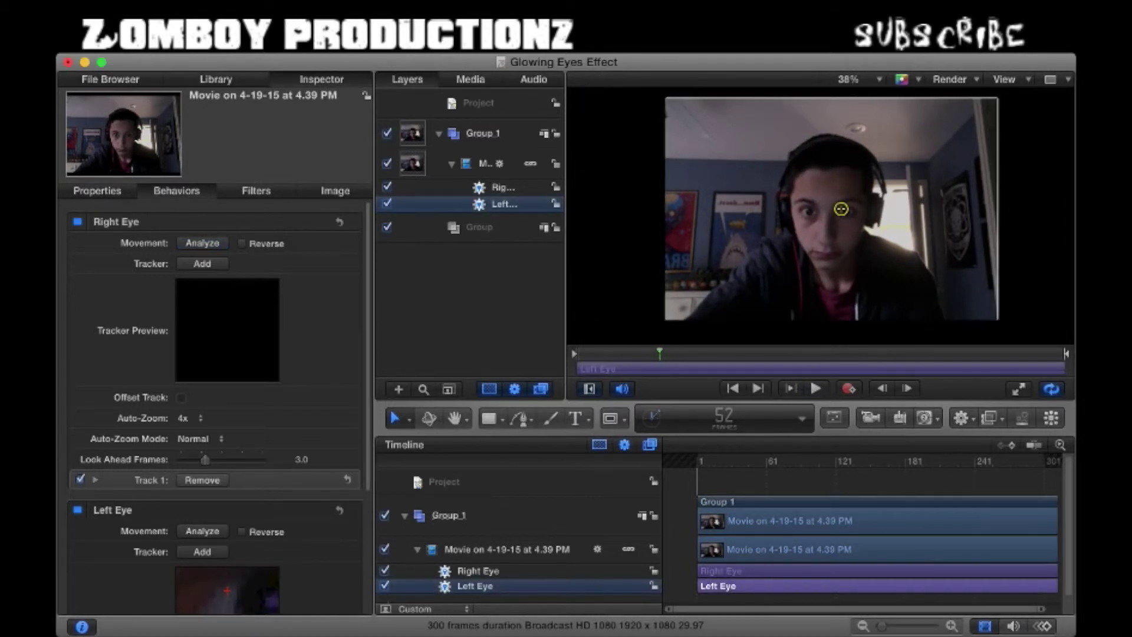
pyautogui.click(503, 187)
pyautogui.moveTo(659, 353); pyautogui.dragTo(577, 354)
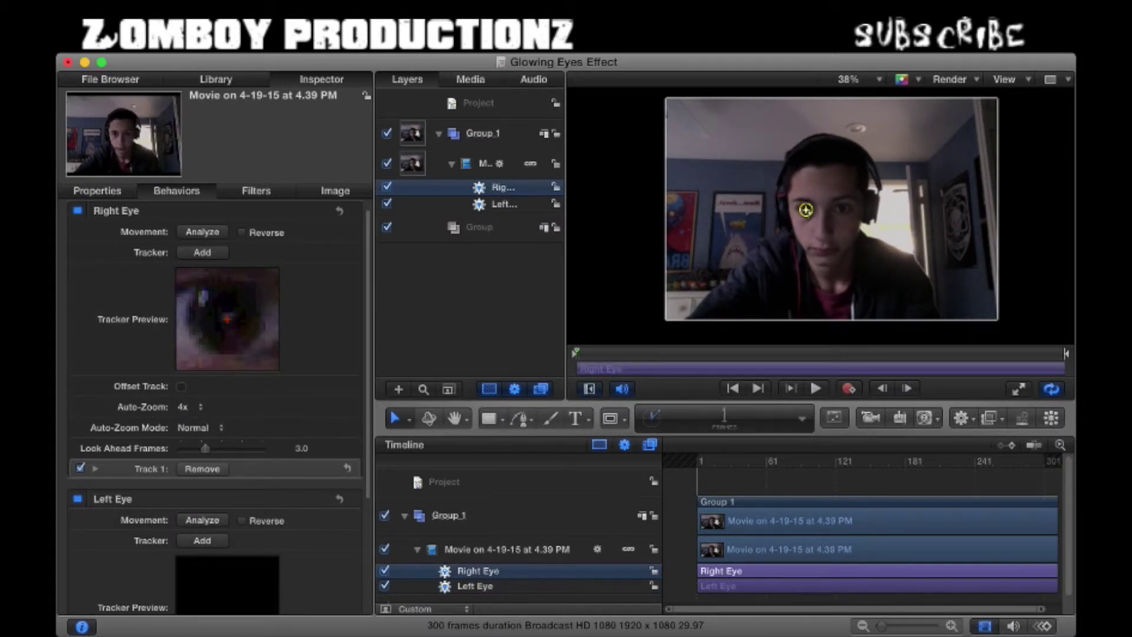
pyautogui.click(202, 231)
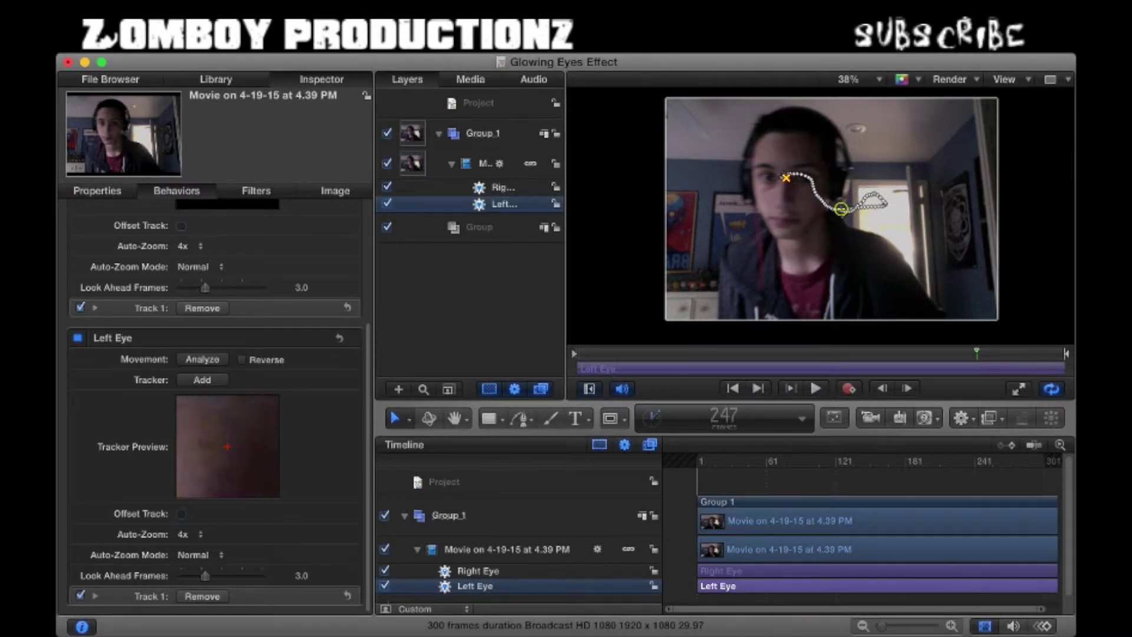
# Step: Inspect the motion paths of the Left Eye and Right Eye trackers and return to the first frame
pyautogui.scroll(2, 783, 174)
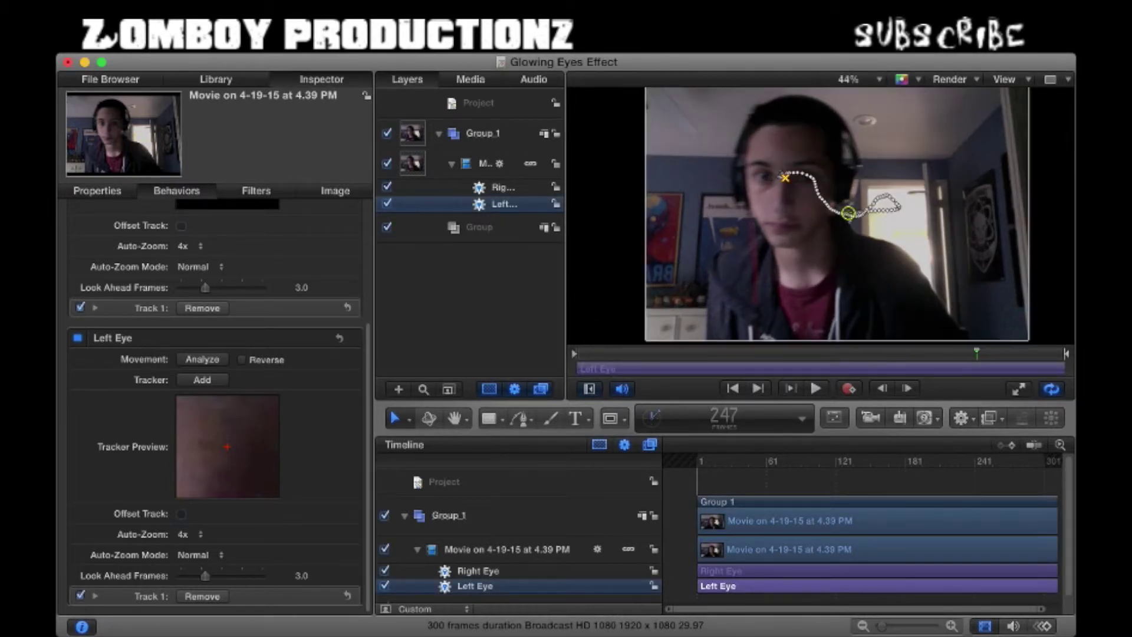
pyautogui.scroll(-1, 783, 174)
pyautogui.scroll(-1, 783, 176)
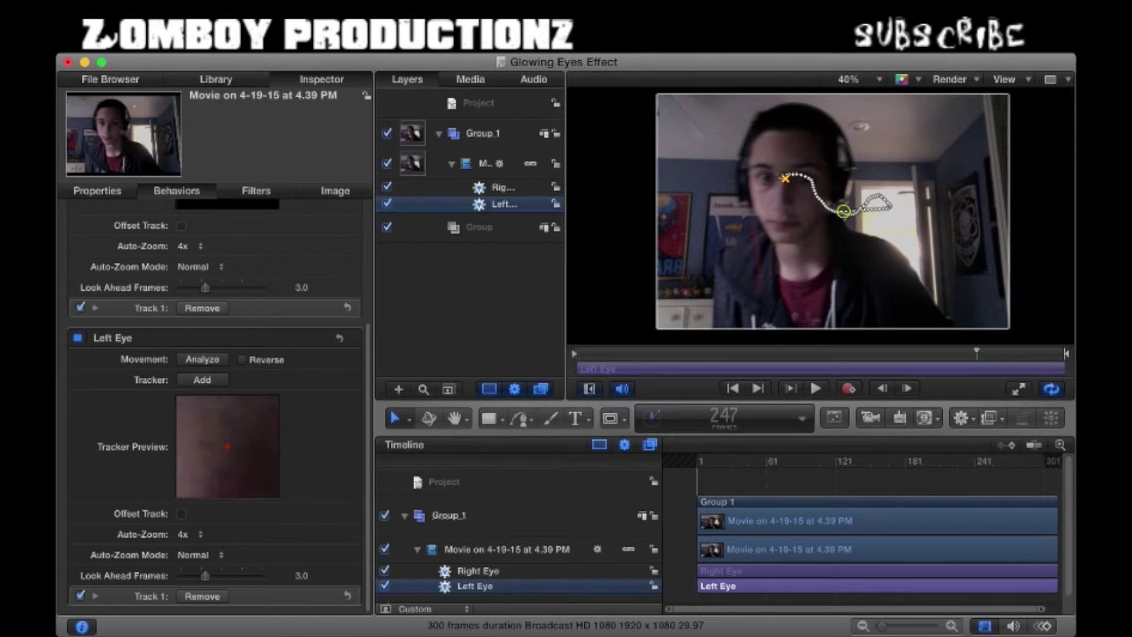
pyautogui.click(855, 571)
pyautogui.moveTo(976, 354); pyautogui.dragTo(961, 354)
pyautogui.press('Home')
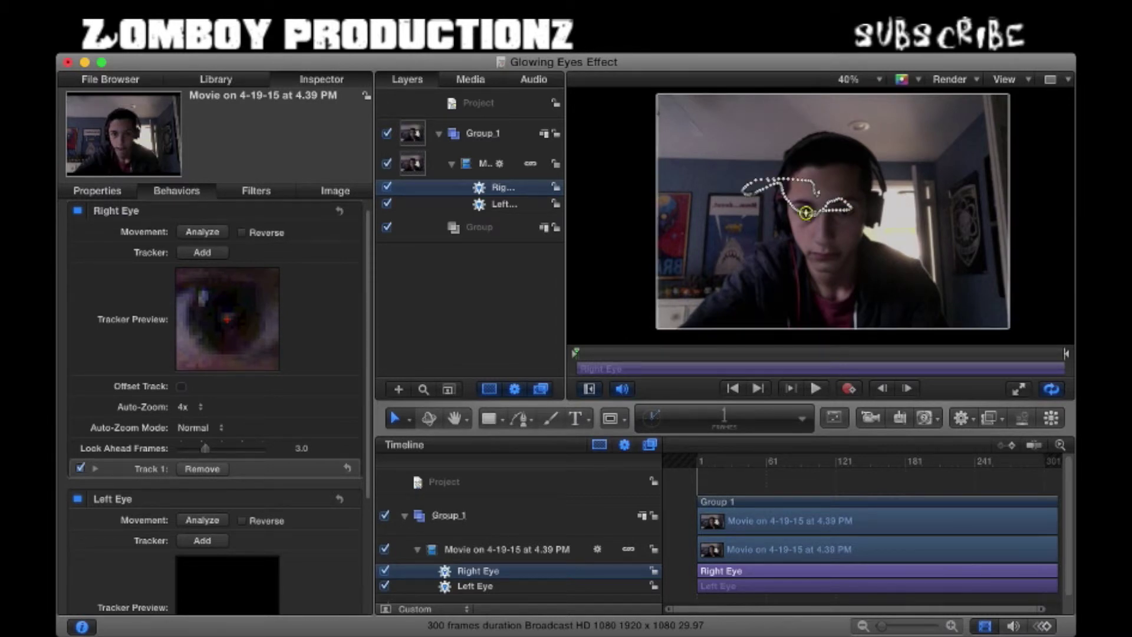
# Step: Trace the outline of the subject's right eye with the Bezier tool and close it into a white filled shape
pyautogui.click(854, 549)
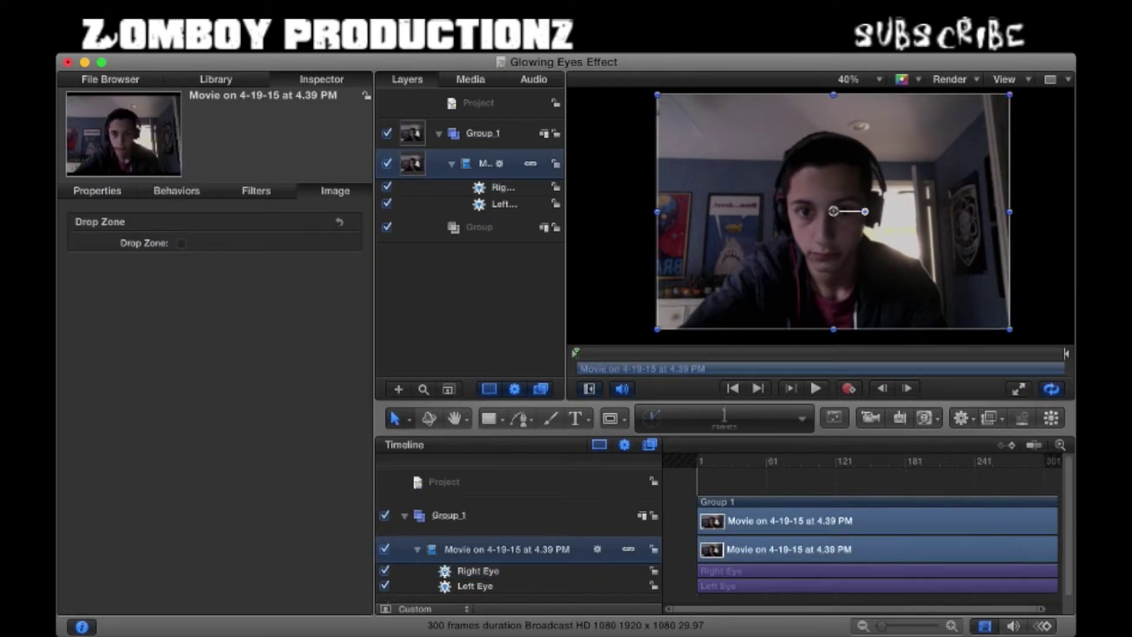
pyautogui.click(520, 418)
pyautogui.press('Escape')
pyautogui.hotkey('alt', 'b')
pyautogui.hotkey('alt', 'b')
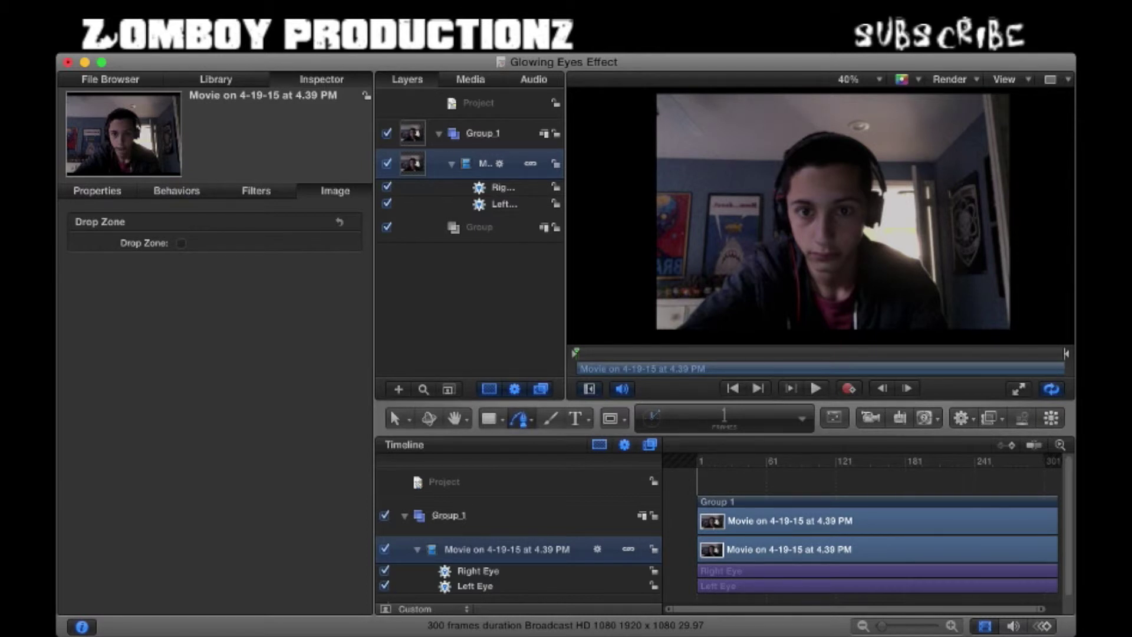
pyautogui.scroll(3, 831, 220)
pyautogui.scroll(10, 830, 213)
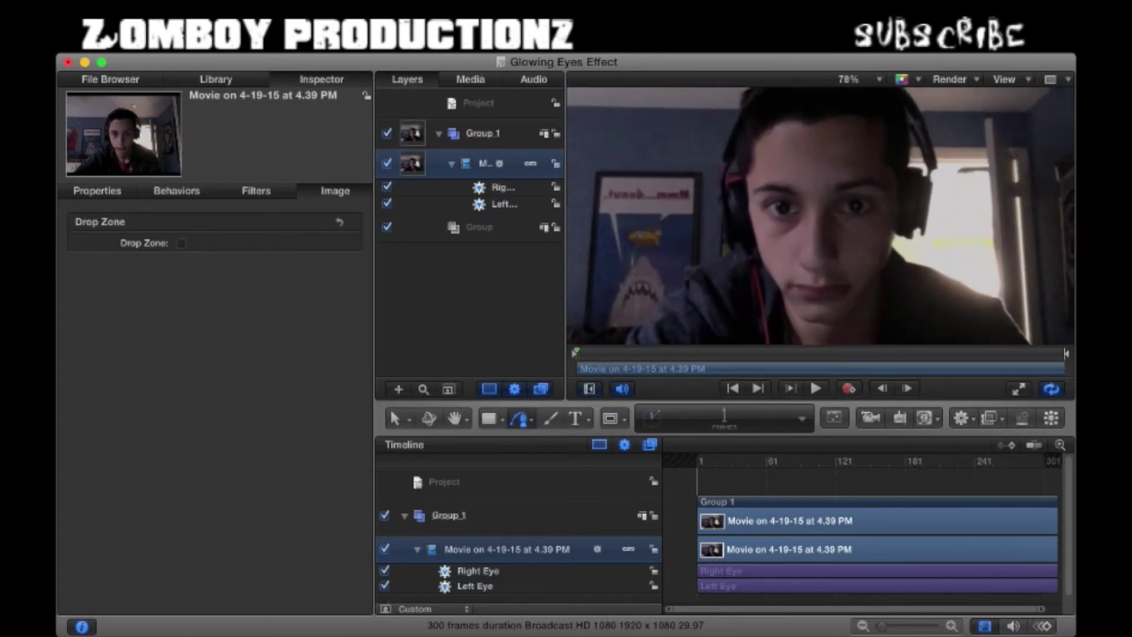
pyautogui.scroll(2, 737, 199)
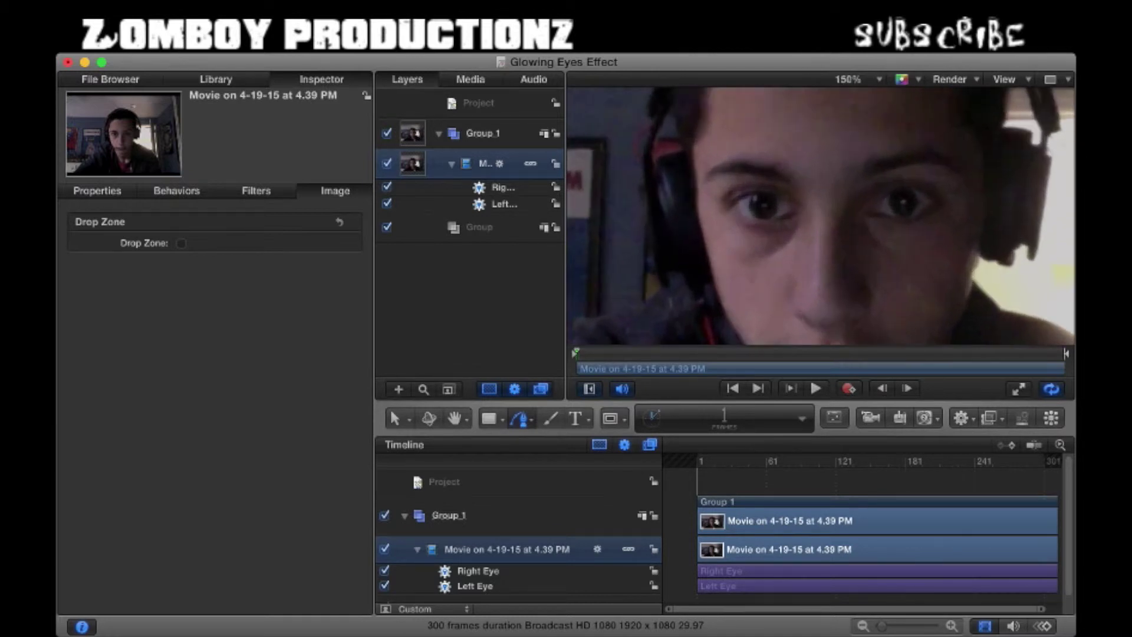
pyautogui.click(745, 197)
pyautogui.click(756, 196)
pyautogui.click(767, 195)
pyautogui.click(781, 197)
pyautogui.click(791, 204)
pyautogui.click(791, 219)
pyautogui.click(778, 222)
pyautogui.click(762, 223)
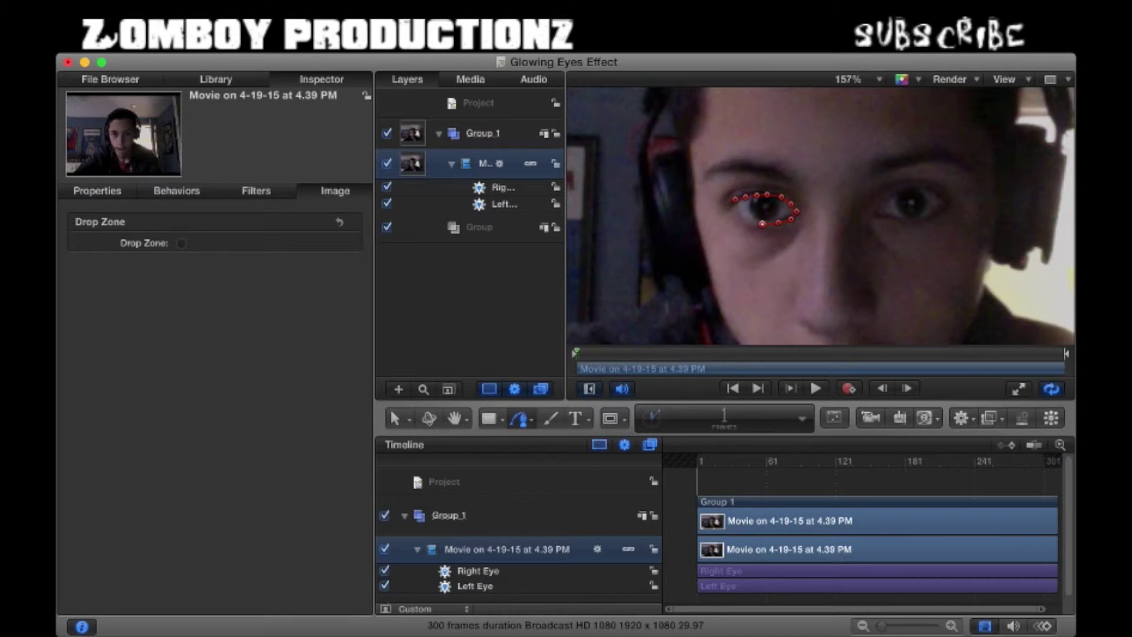
pyautogui.click(749, 221)
pyautogui.click(742, 215)
pyautogui.click(735, 206)
pyautogui.click(735, 200)
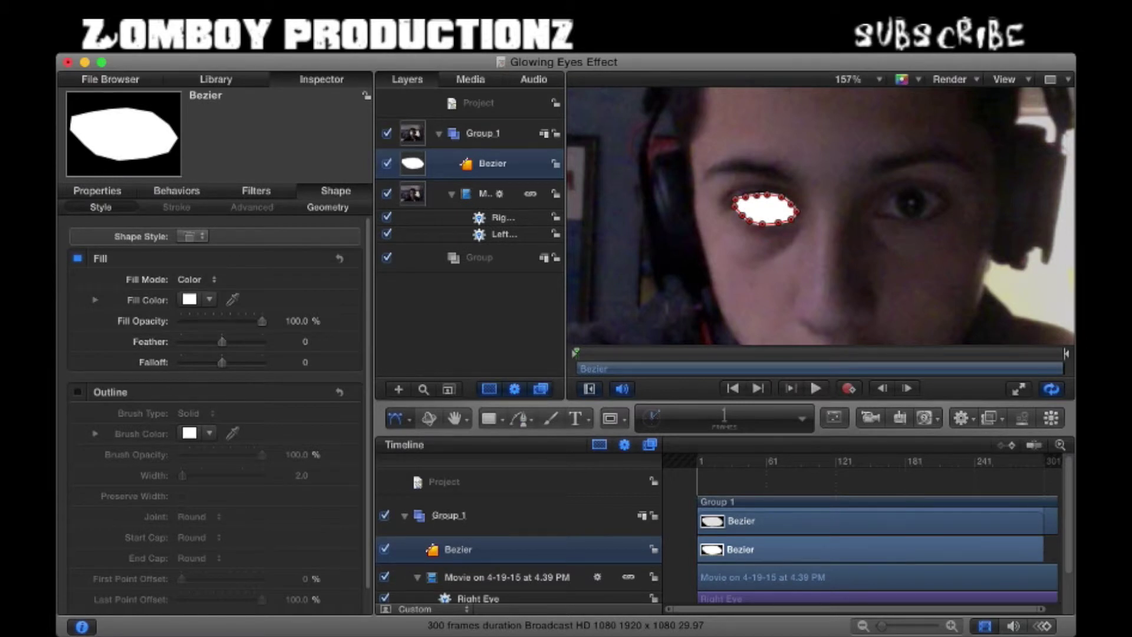
pyautogui.press('b')
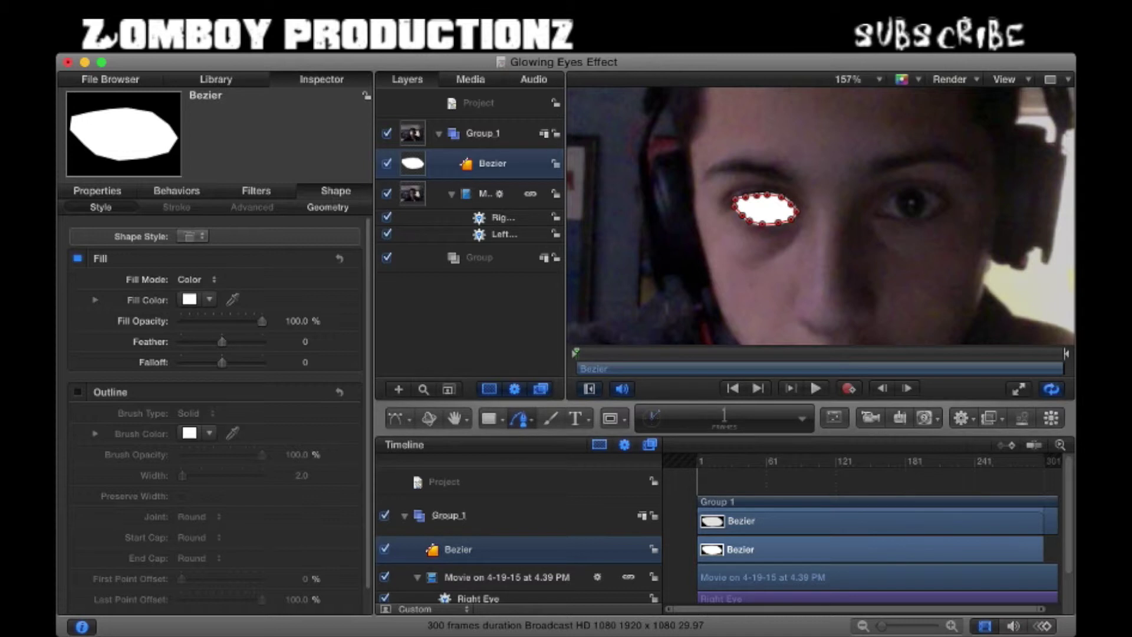
pyautogui.click(892, 195)
pyautogui.click(884, 206)
pyautogui.click(902, 193)
pyautogui.click(921, 191)
pyautogui.click(935, 196)
pyautogui.click(943, 204)
pyautogui.click(931, 214)
pyautogui.click(909, 217)
pyautogui.click(886, 218)
pyautogui.click(884, 206)
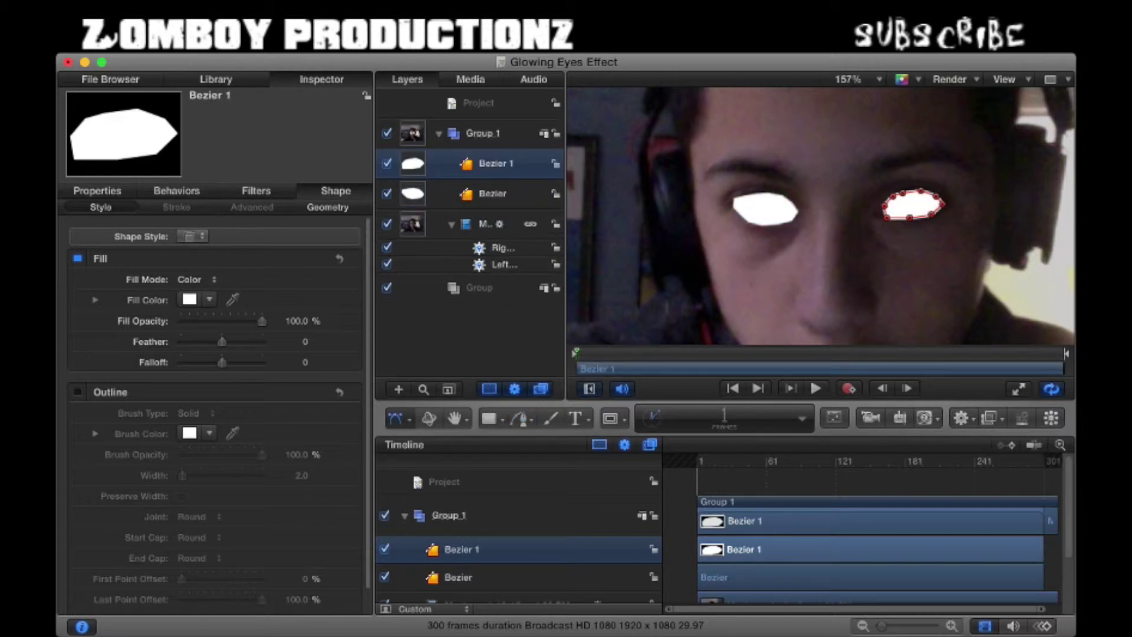
pyautogui.press('Delete')
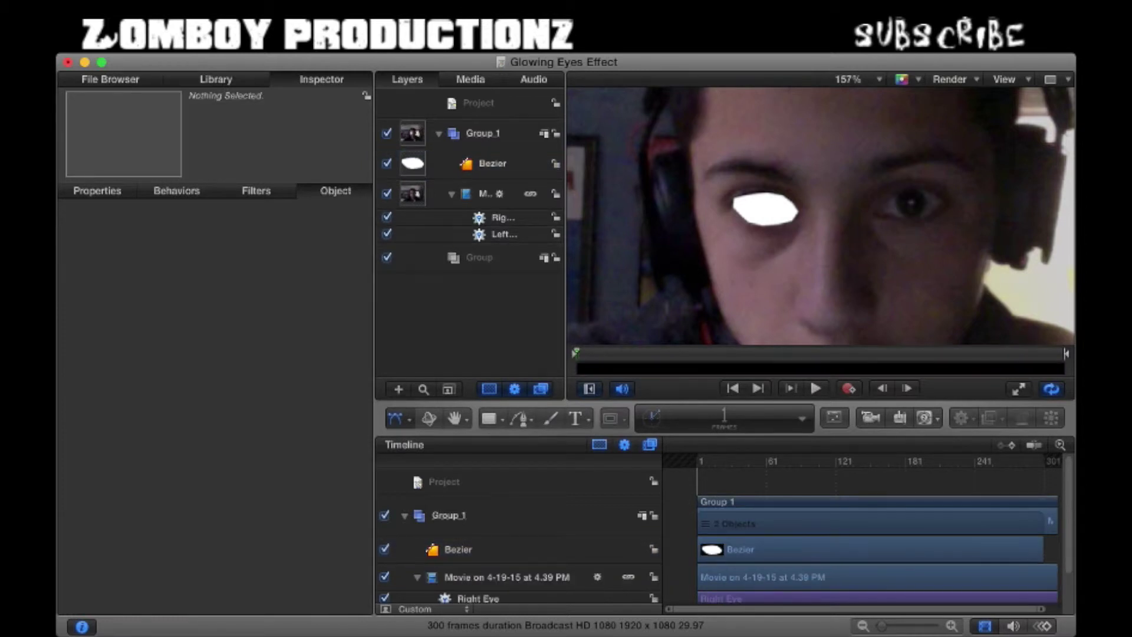
# Step: With the movie layer selected, trace the outline of the subject's left eye with the Bezier tool and close it into a filled shape
pyautogui.click(485, 194)
pyautogui.press('b')
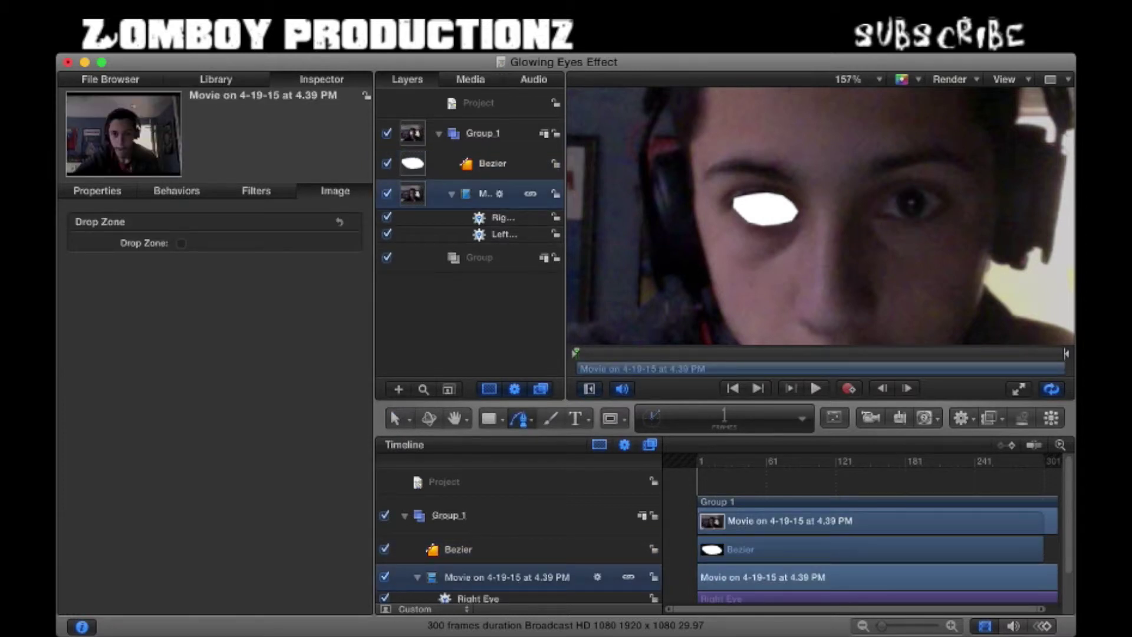
pyautogui.click(876, 213)
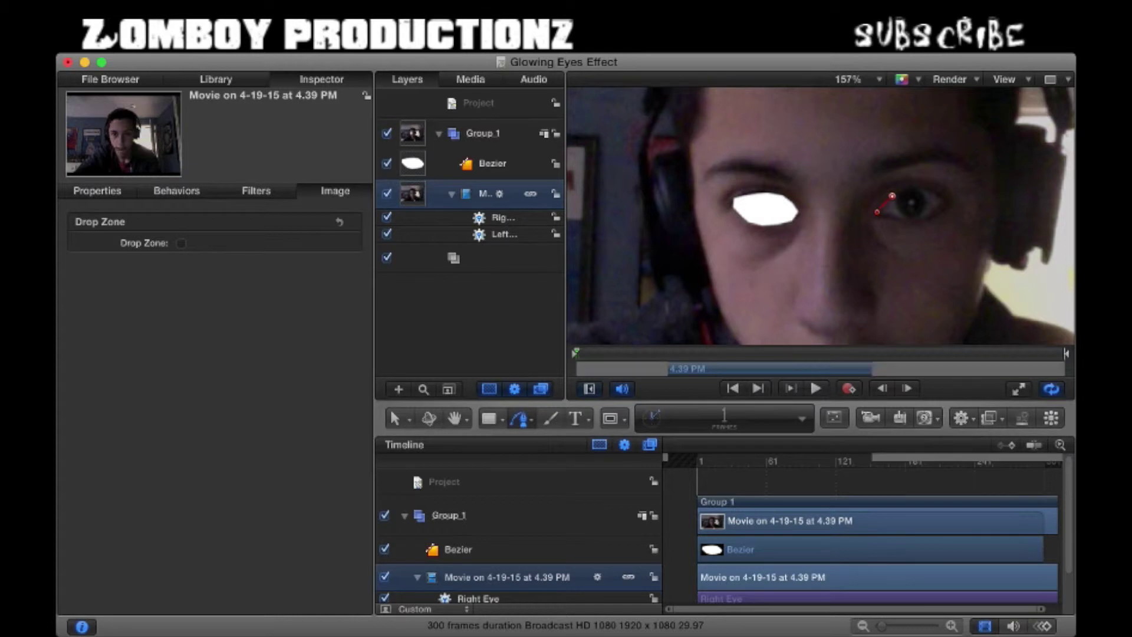
pyautogui.click(902, 190)
pyautogui.click(918, 187)
pyautogui.click(930, 190)
pyautogui.click(945, 198)
pyautogui.click(942, 209)
pyautogui.click(926, 217)
pyautogui.click(908, 221)
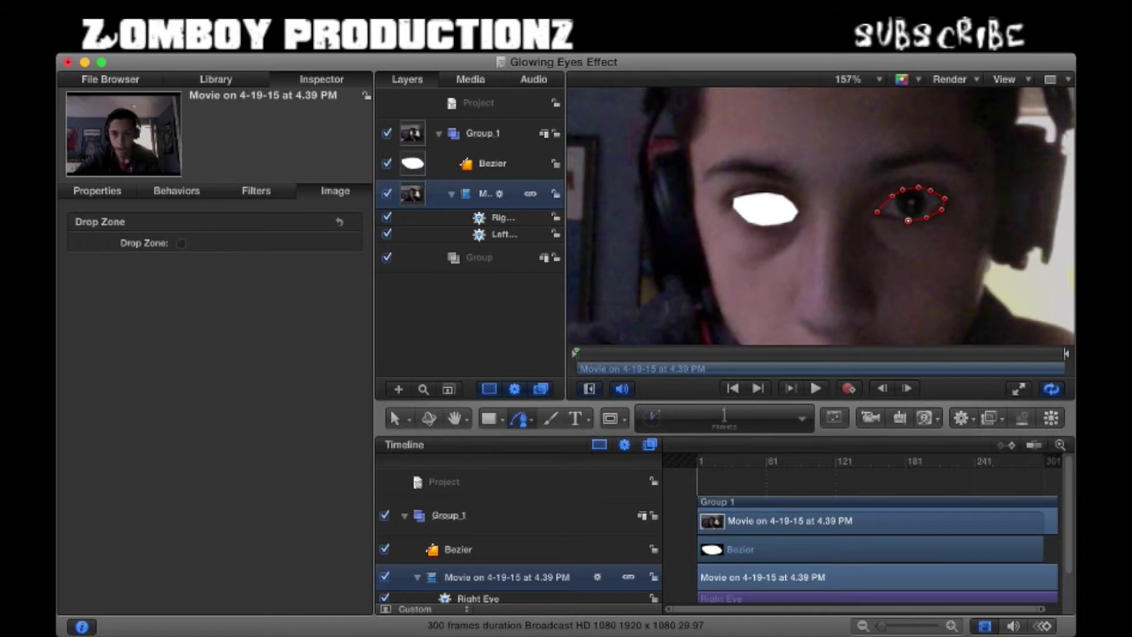
pyautogui.click(877, 212)
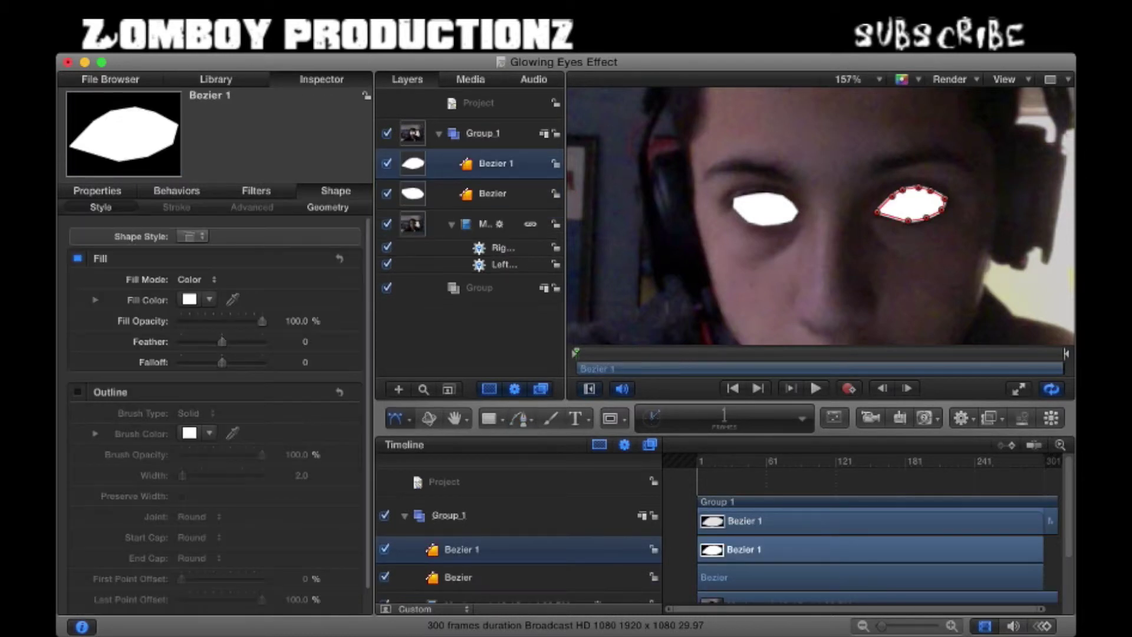
# Step: Play back Group 1 to preview both eye shapes over the moving head and return to the first frame
pyautogui.scroll(-6, 697, 236)
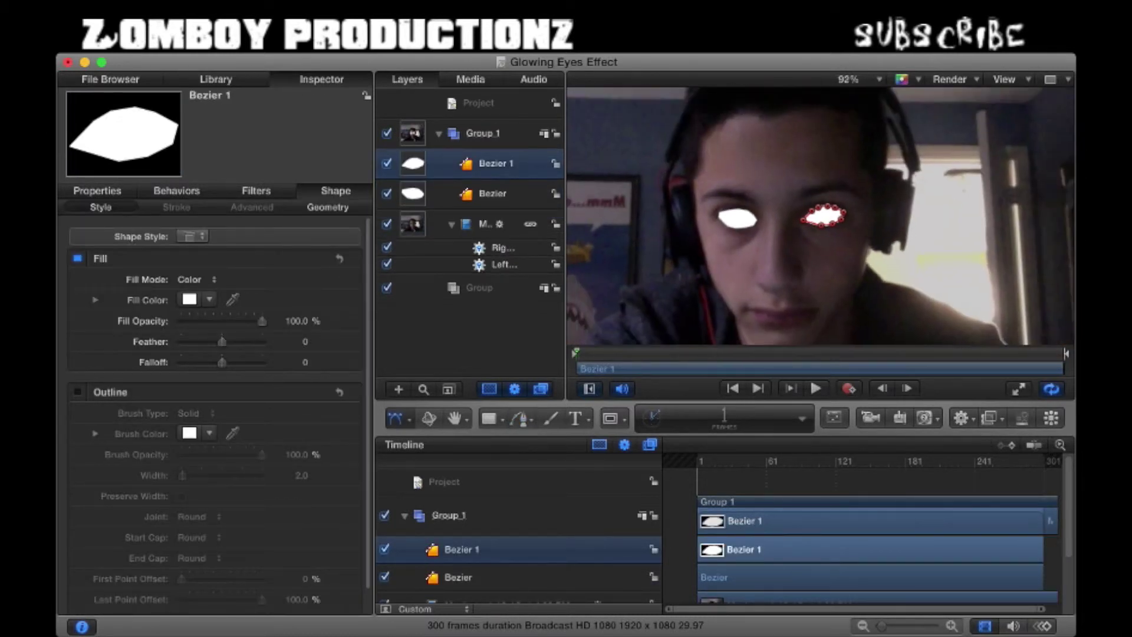
pyautogui.click(483, 134)
pyautogui.press('space')
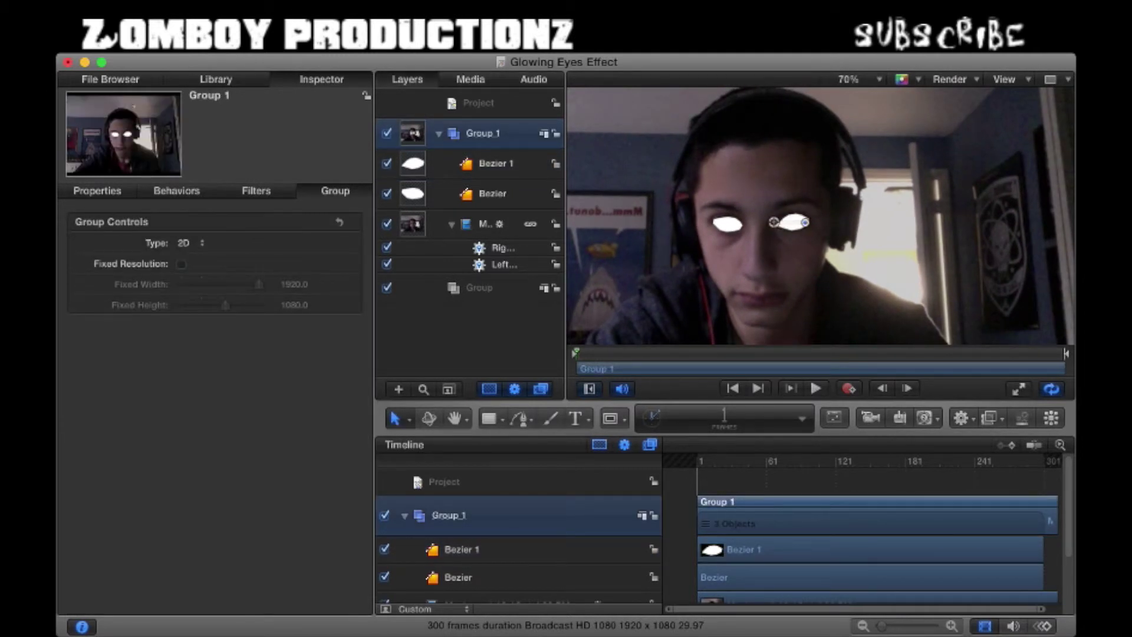
pyautogui.moveTo(945, 353); pyautogui.dragTo(577, 353)
# Step: Rename the Bezier shape over the subject's left eye as Left Eye
pyautogui.scroll(5, 820, 216)
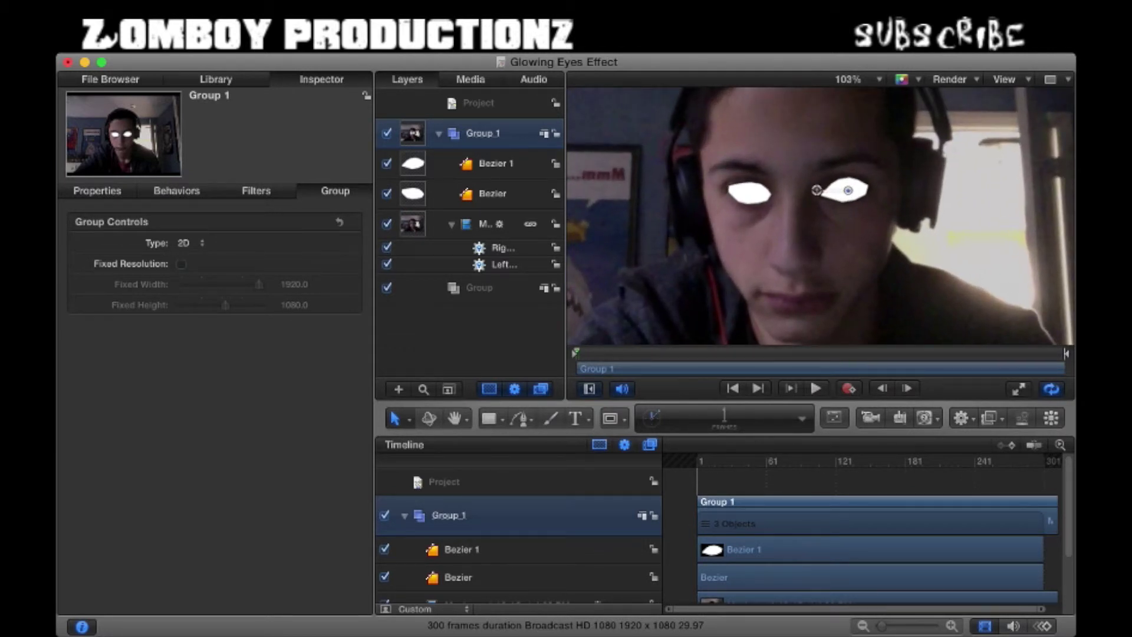
pyautogui.click(825, 189)
pyautogui.doubleClick(495, 163)
pyautogui.write('Rig')
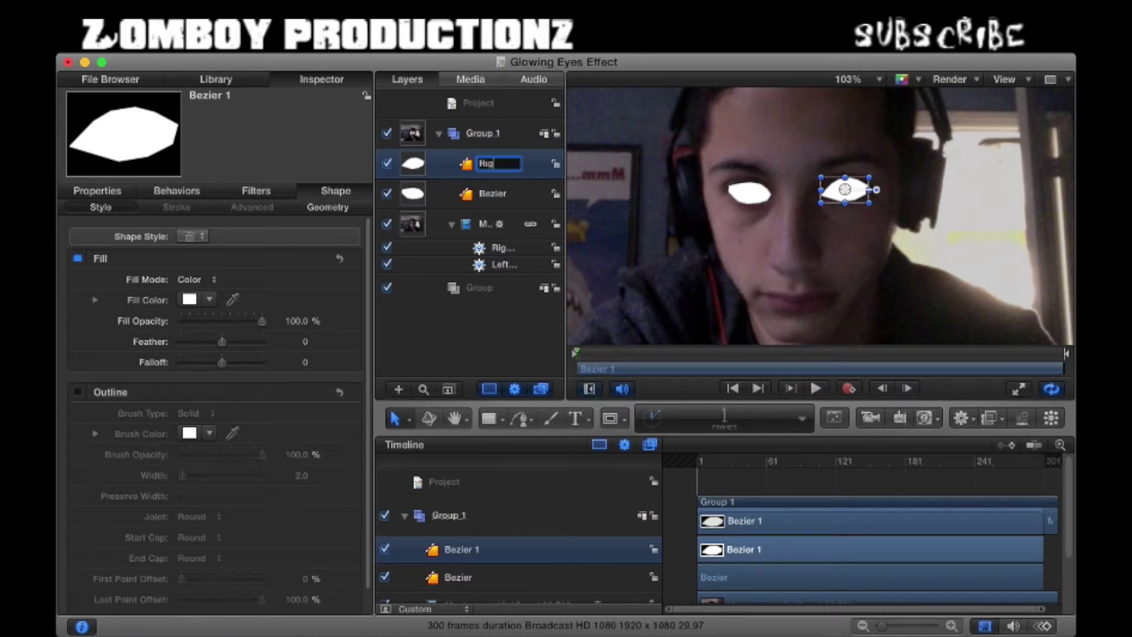
pyautogui.write('ht Eye')
pyautogui.press('BackSpace')
pyautogui.press('BackSpace')
pyautogui.press('BackSpace')
pyautogui.press('BackSpace')
pyautogui.press('BackSpace')
pyautogui.press('BackSpace')
pyautogui.press('BackSpace')
pyautogui.press('BackSpace')
pyautogui.press('BackSpace')
pyautogui.write('Left Eye')
pyautogui.press('Return')
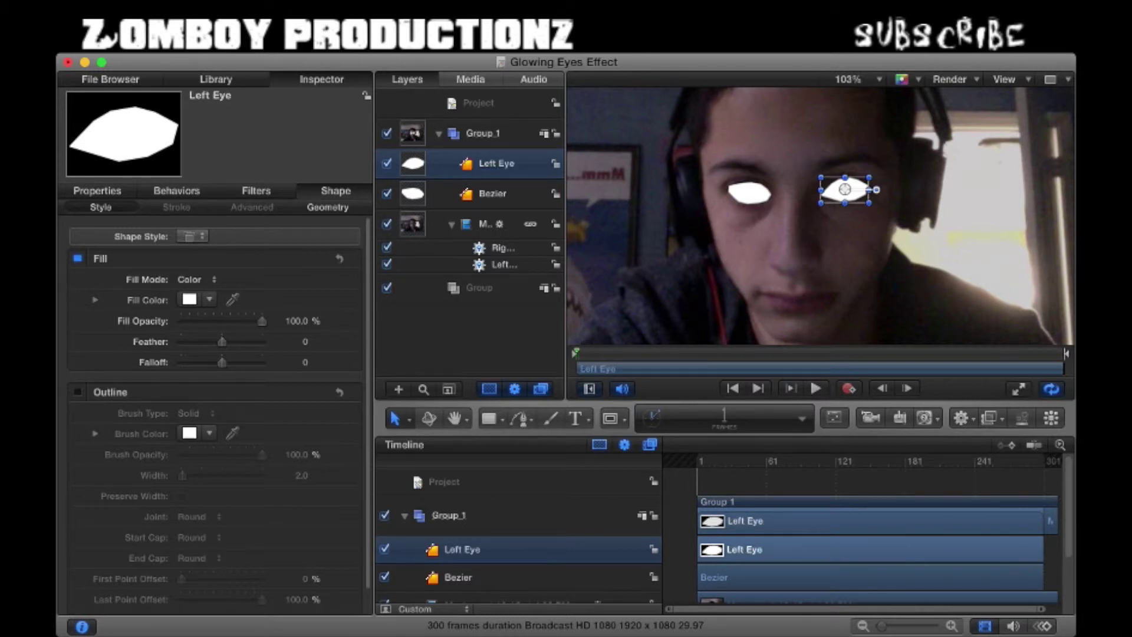
# Step: Rename the Bezier shape over the subject's other eye as Right Eye
pyautogui.doubleClick(493, 194)
pyautogui.press('BackSpace')
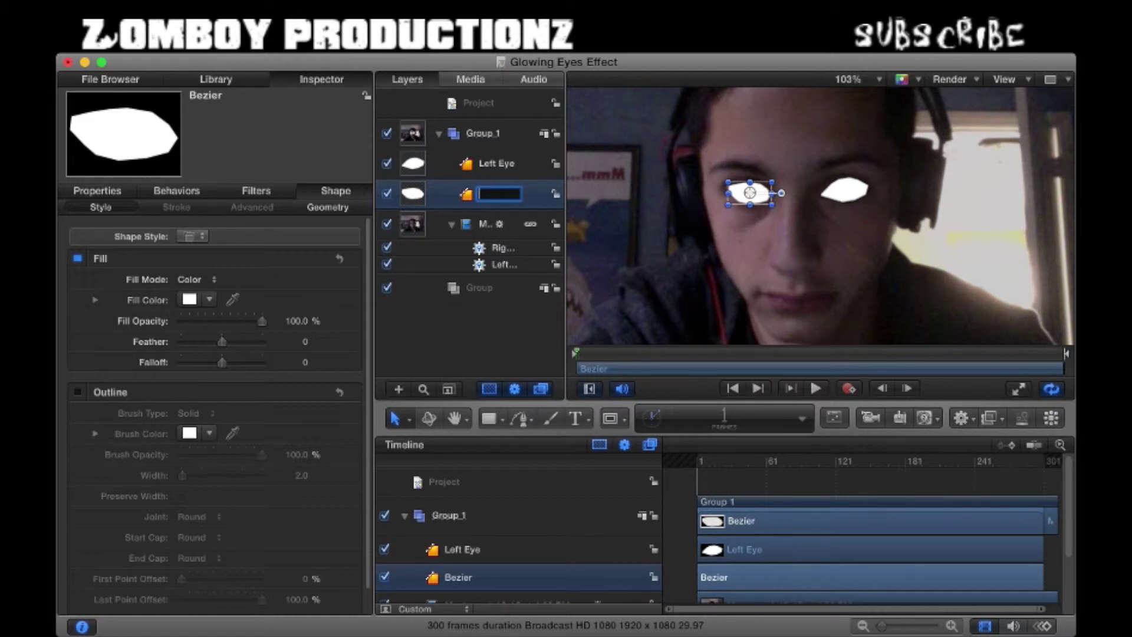
pyautogui.write('Right Eye')
pyautogui.press('Return')
# Step: Soften the edges of the Left Eye and Right Eye shapes by setting the Feather of both to -8.0
pyautogui.click(496, 164)
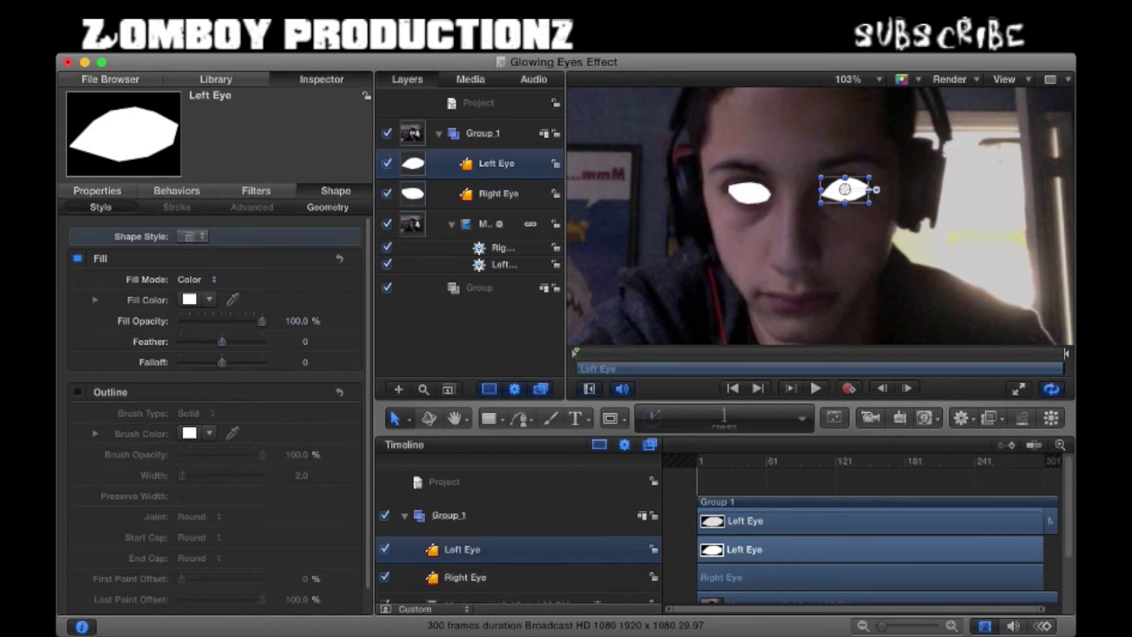
pyautogui.moveTo(222, 341)
pyautogui.mouseDown()
pyautogui.moveTo(208, 342)
pyautogui.moveTo(229, 341)
pyautogui.moveTo(218, 341)
pyautogui.mouseUp()
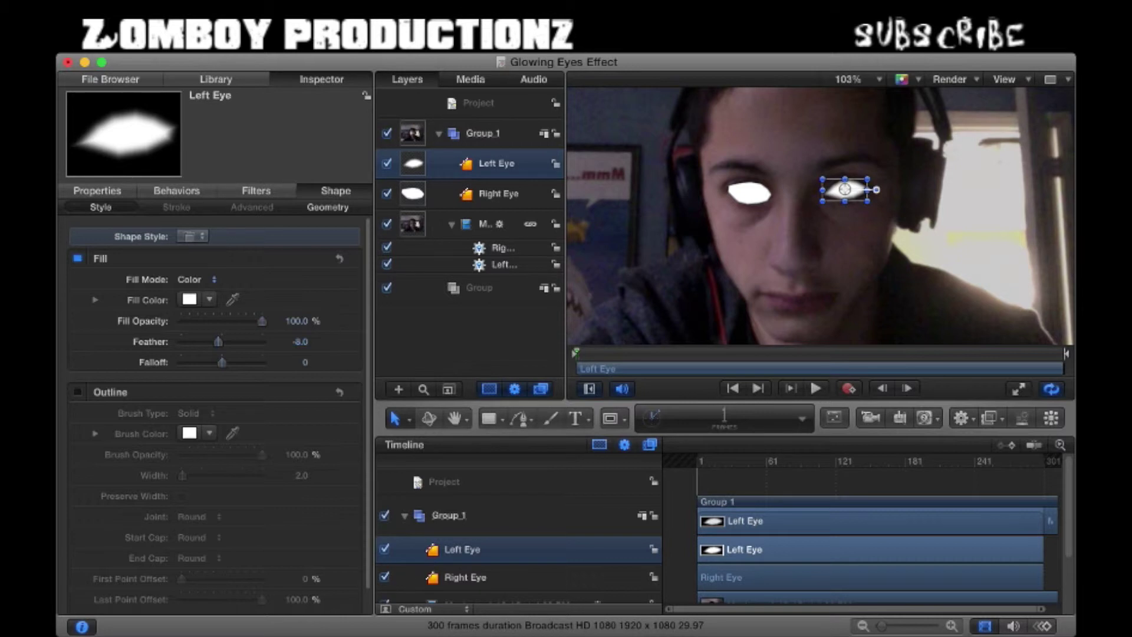
pyautogui.click(499, 194)
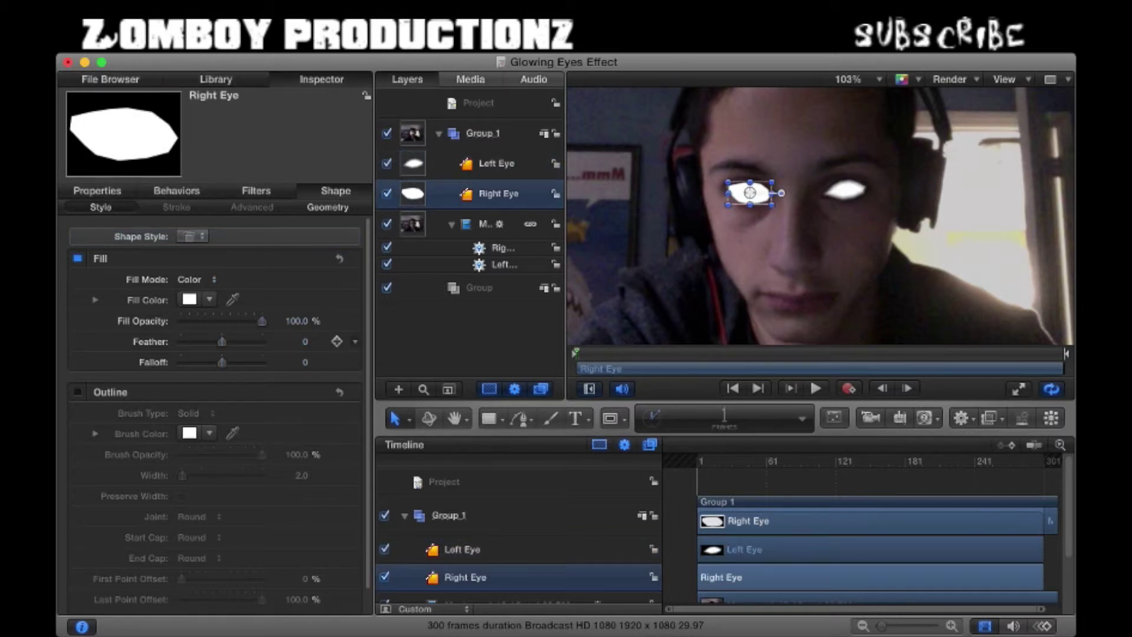
pyautogui.moveTo(222, 342)
pyautogui.mouseDown()
pyautogui.moveTo(231, 342)
pyautogui.moveTo(217, 341)
pyautogui.mouseUp()
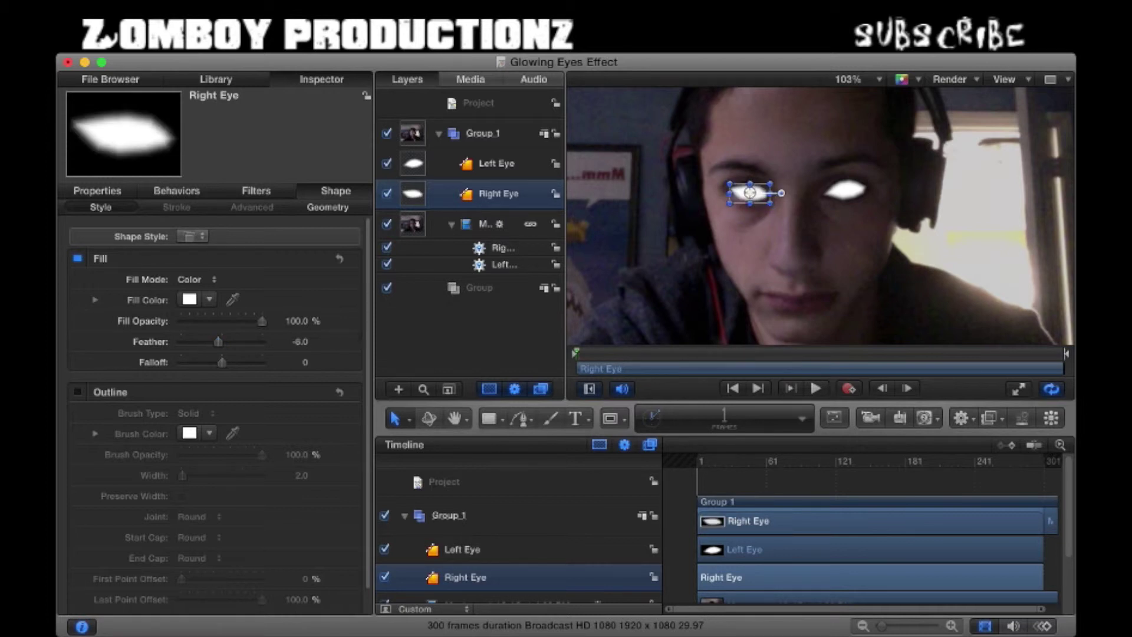
# Step: Play back Group 1 to check the feathered eye shapes, return to the first frame and fit the whole picture in view
pyautogui.click(483, 134)
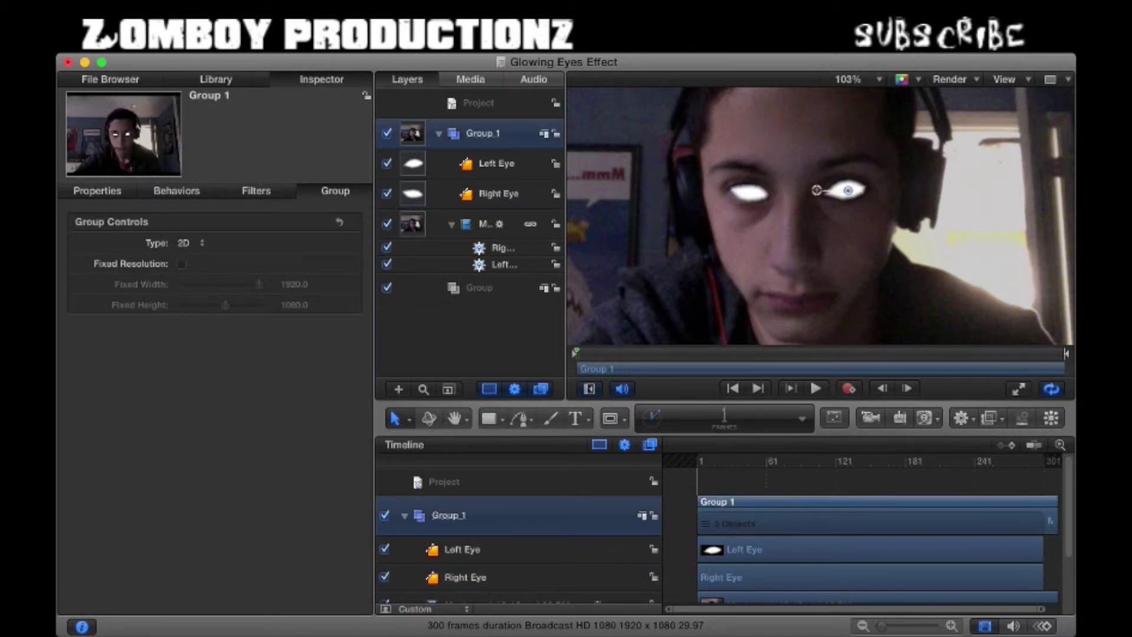
pyautogui.scroll(-4, 722, 213)
pyautogui.scroll(-2, 740, 200)
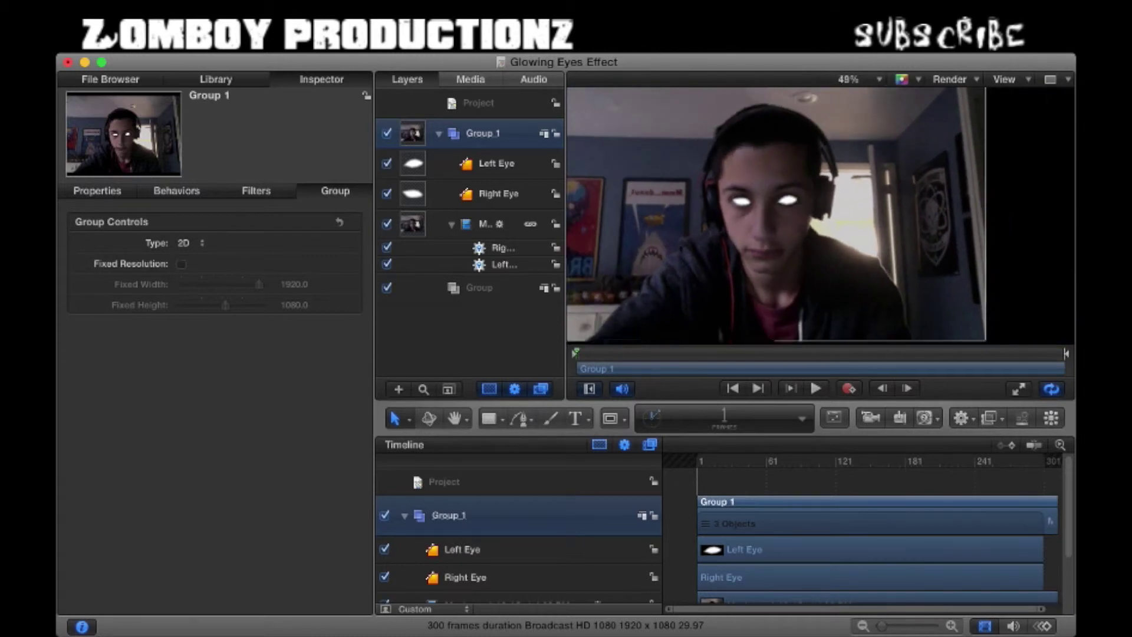
pyautogui.press('space')
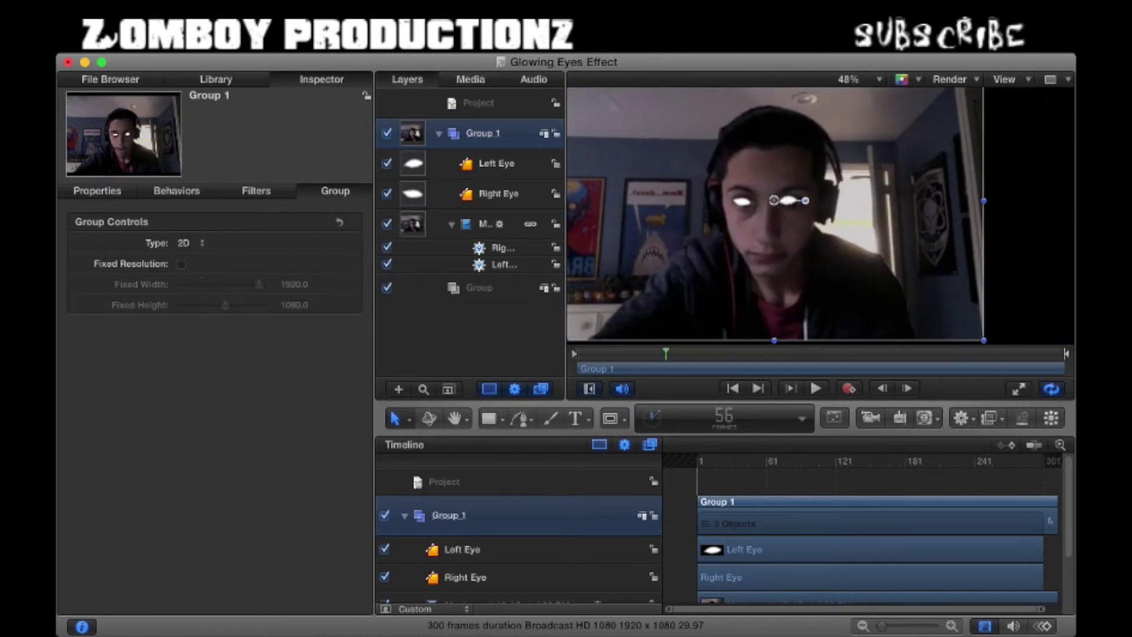
pyautogui.press('Home')
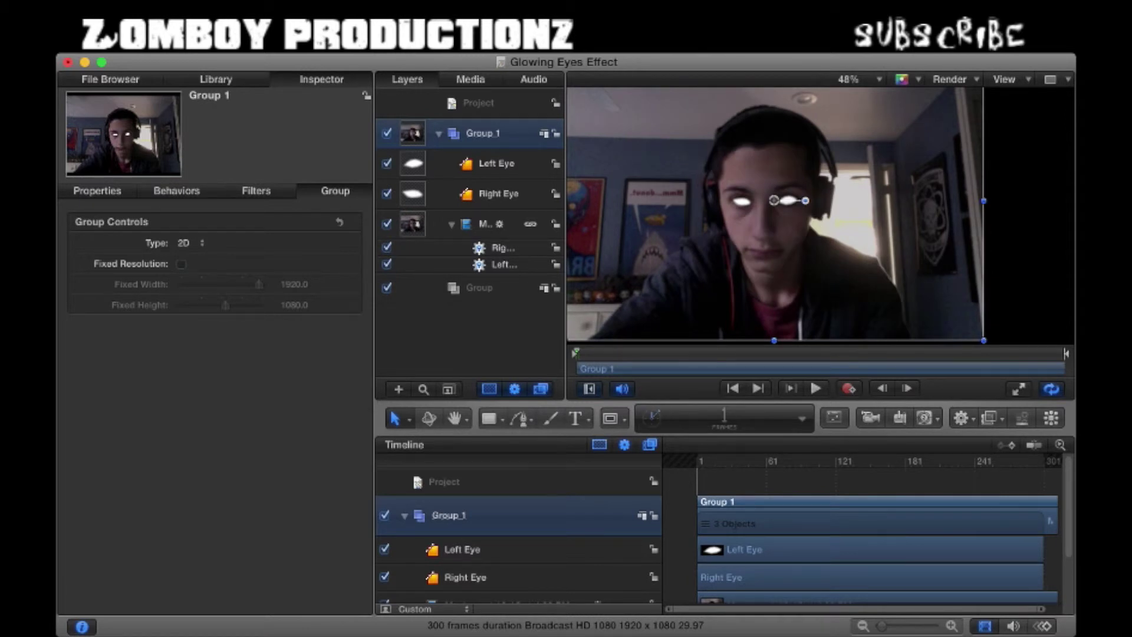
pyautogui.press('super+minus')
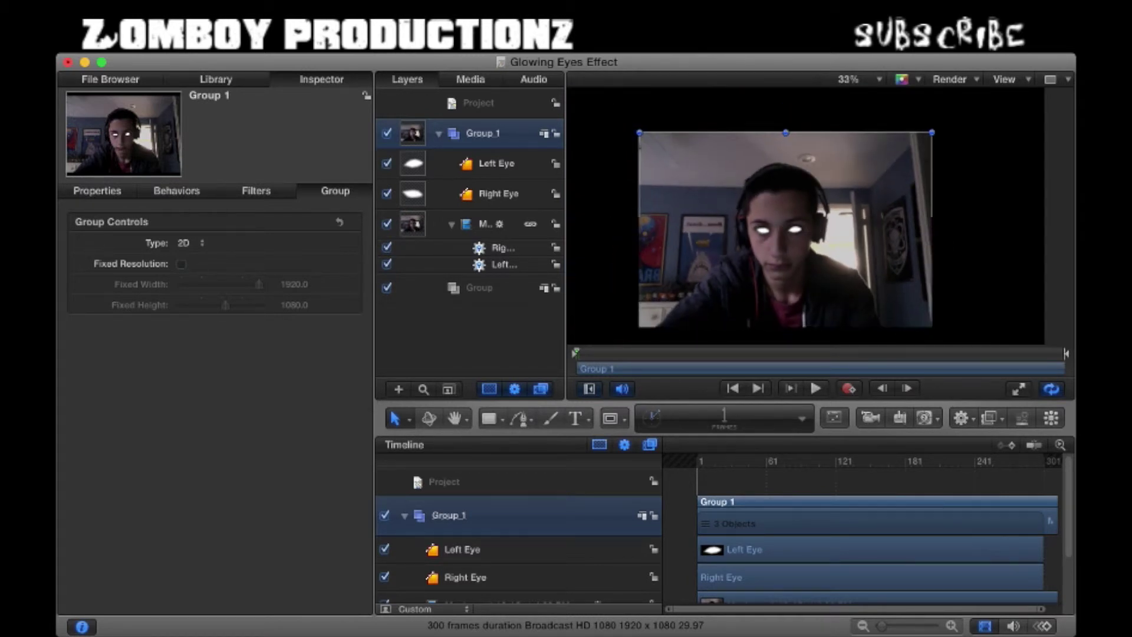
pyautogui.hotkey('shift', 'z')
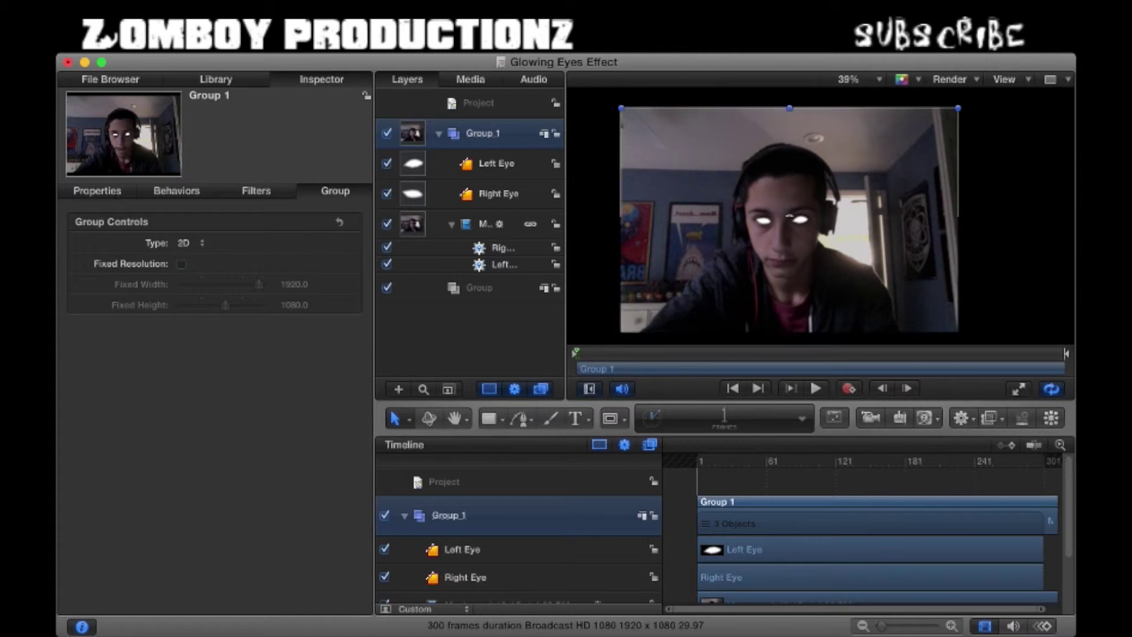
pyautogui.scroll(1, 751, 289)
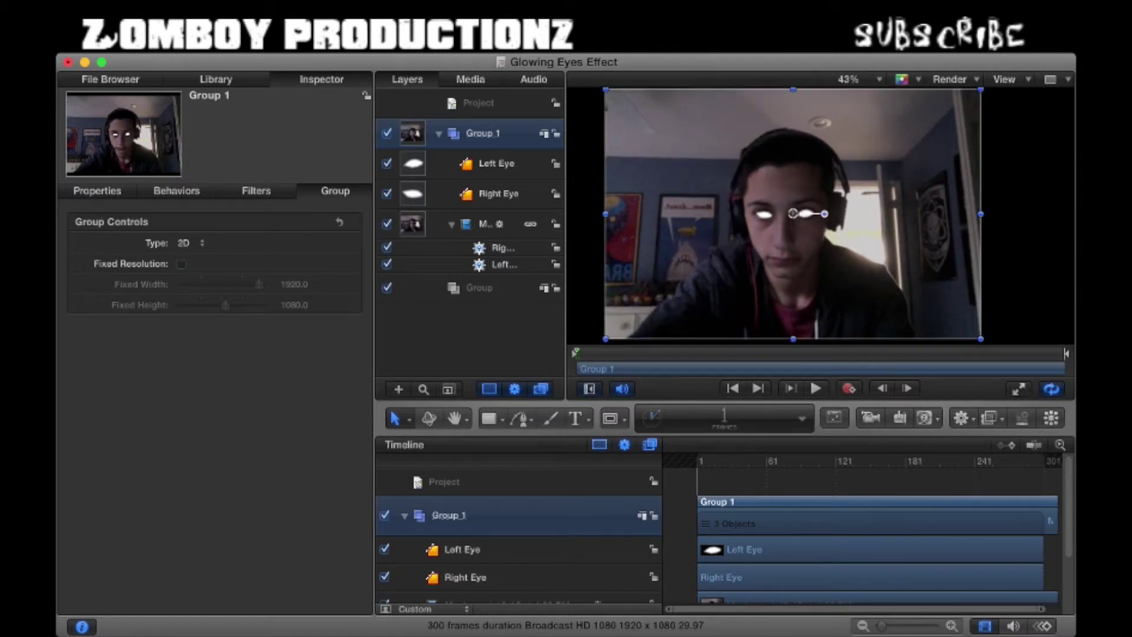
pyautogui.scroll(-3, 861, 533)
pyautogui.scroll(3, 861, 534)
pyautogui.hscroll(1, 861, 534)
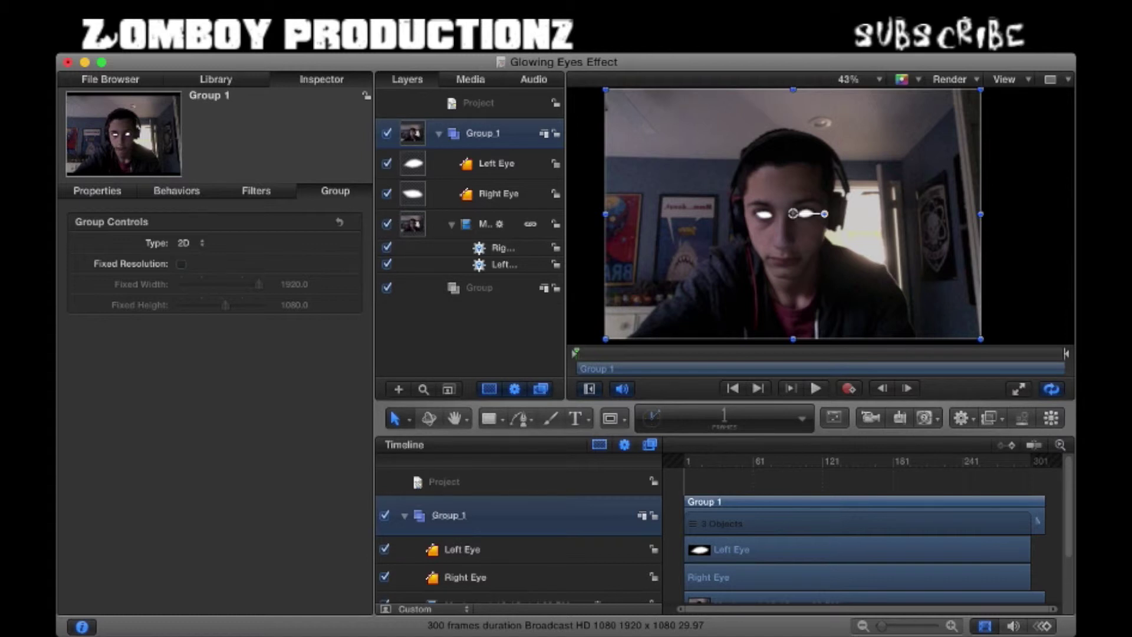
# Step: Apply the Match Move behavior from the Motion Tracking category to the Left Eye shape
pyautogui.click(496, 163)
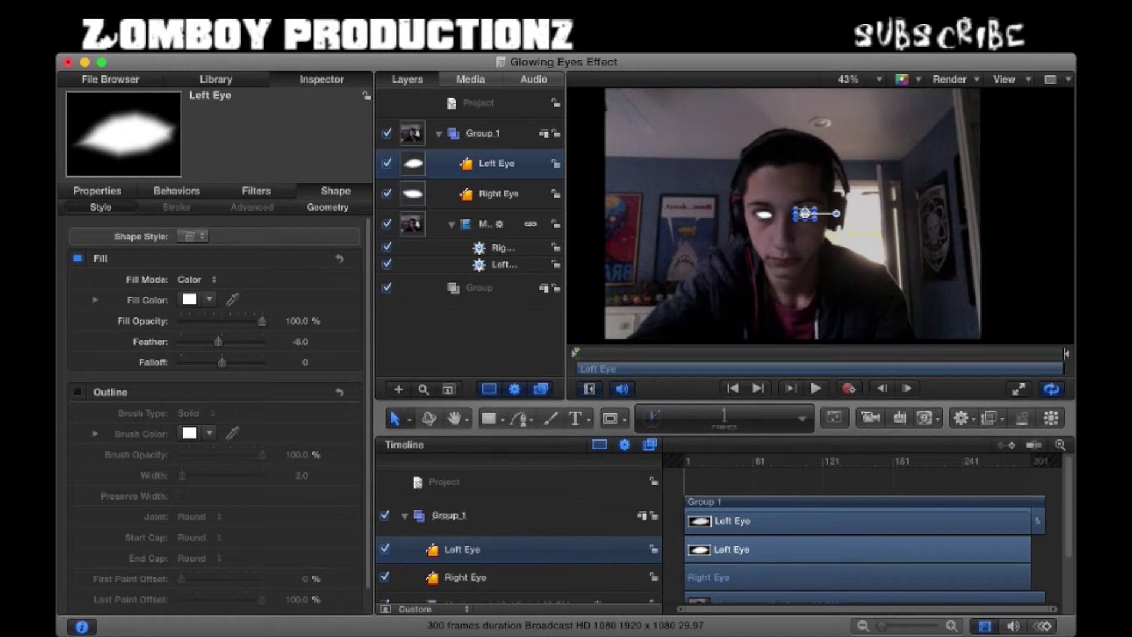
pyautogui.click(215, 79)
pyautogui.click(268, 270)
pyautogui.click(117, 463)
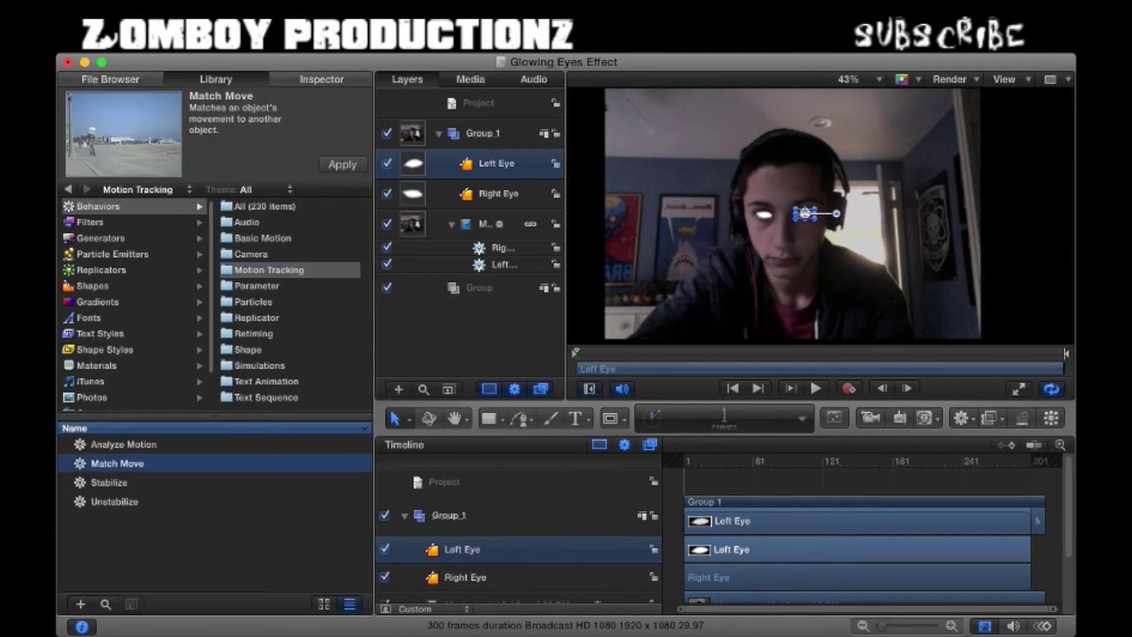
pyautogui.moveTo(118, 463); pyautogui.dragTo(489, 165)
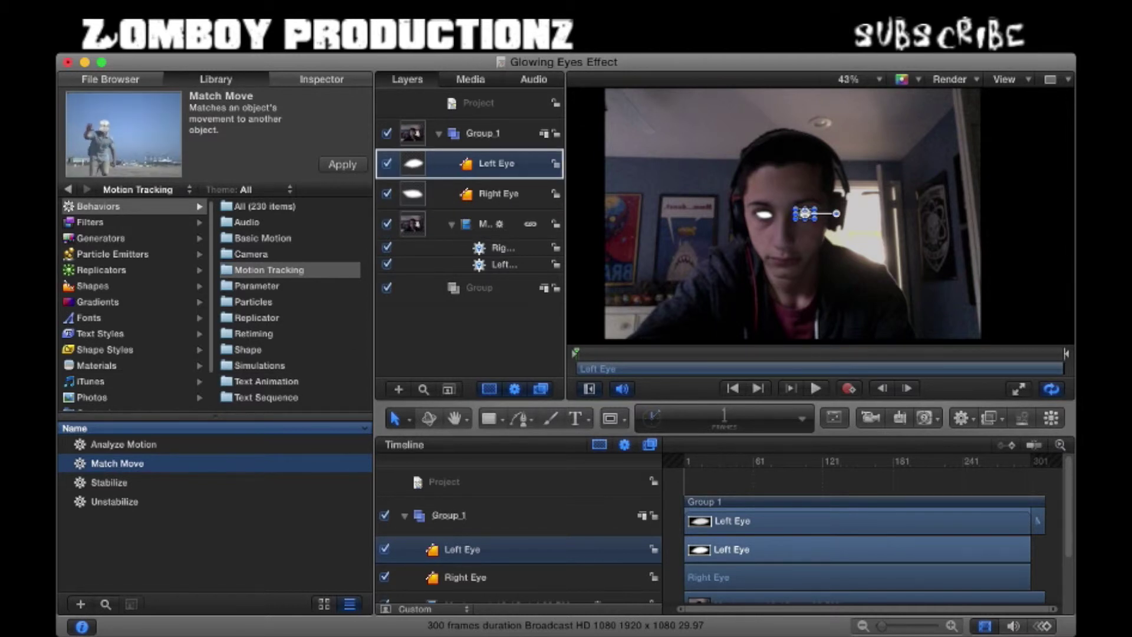
pyautogui.moveTo(496, 163); pyautogui.dragTo(496, 163)
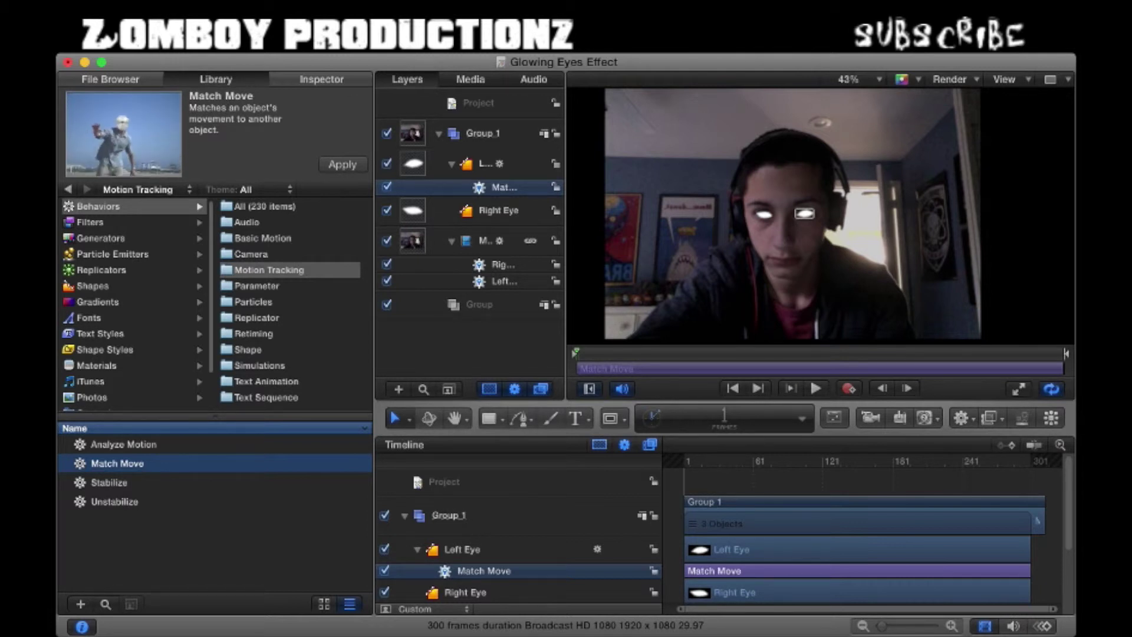
# Step: Set the source of the Left Eye shape's Match Move behavior to the Left Eye tracker
pyautogui.click(504, 188)
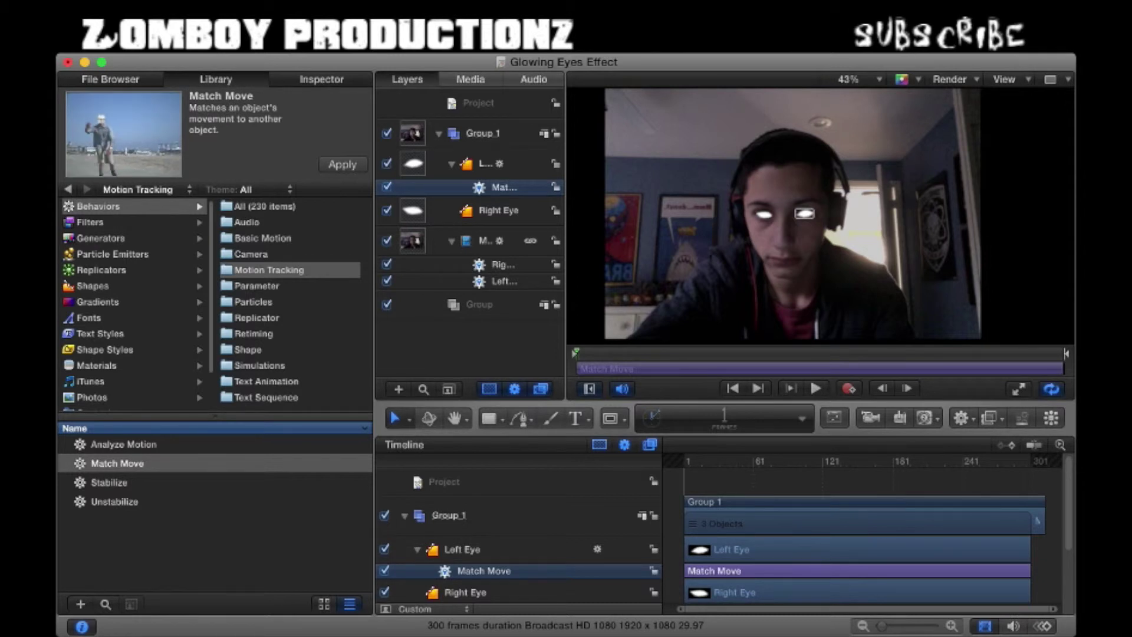
pyautogui.click(321, 79)
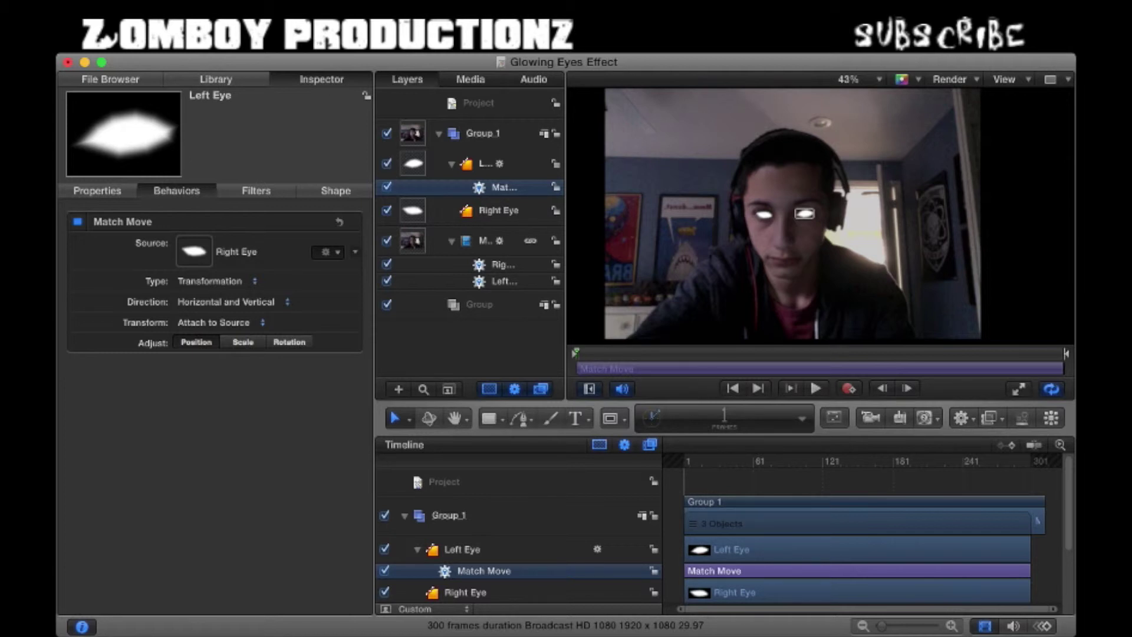
pyautogui.click(336, 265)
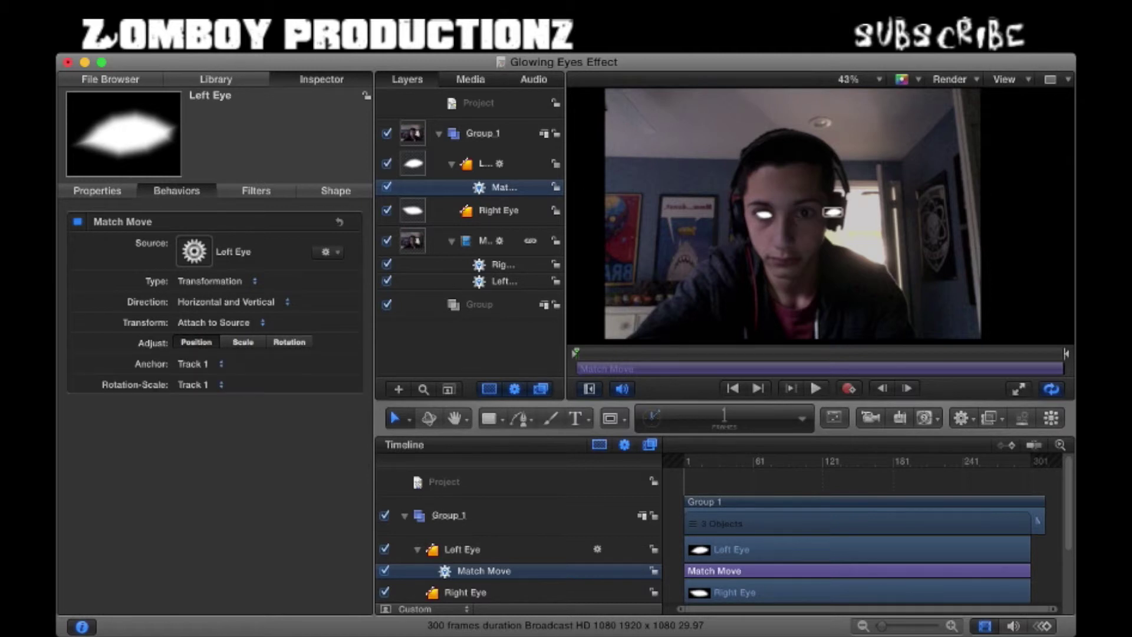
# Step: Move the Left Eye shape back onto the subject's left eye and scrub through the clip to check its tracking
pyautogui.press('space')
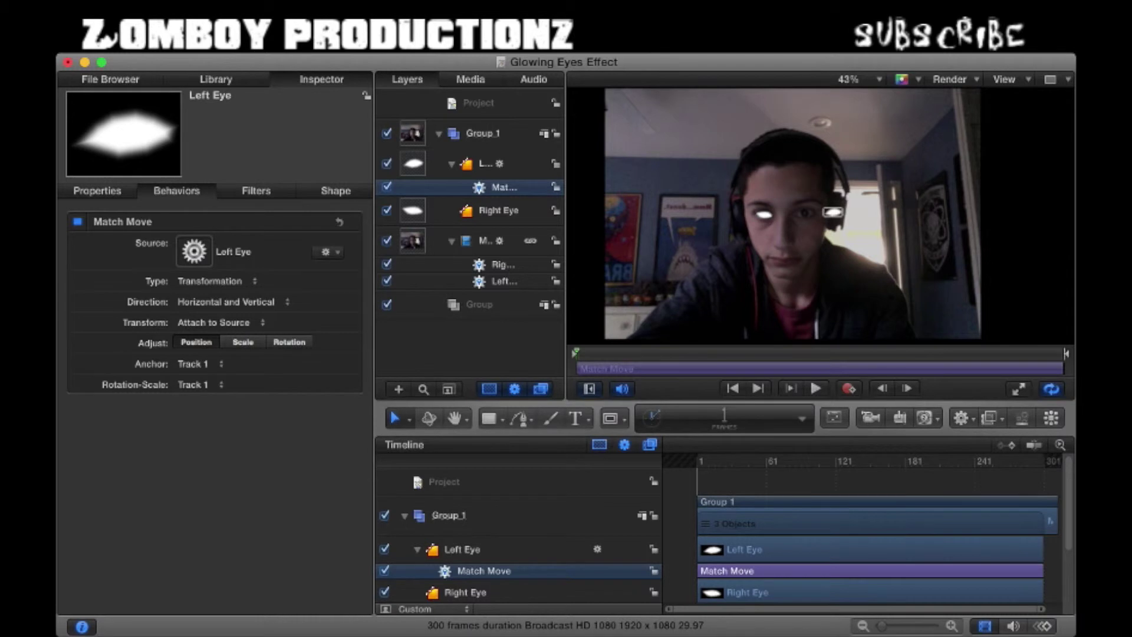
pyautogui.moveTo(832, 212); pyautogui.dragTo(802, 214)
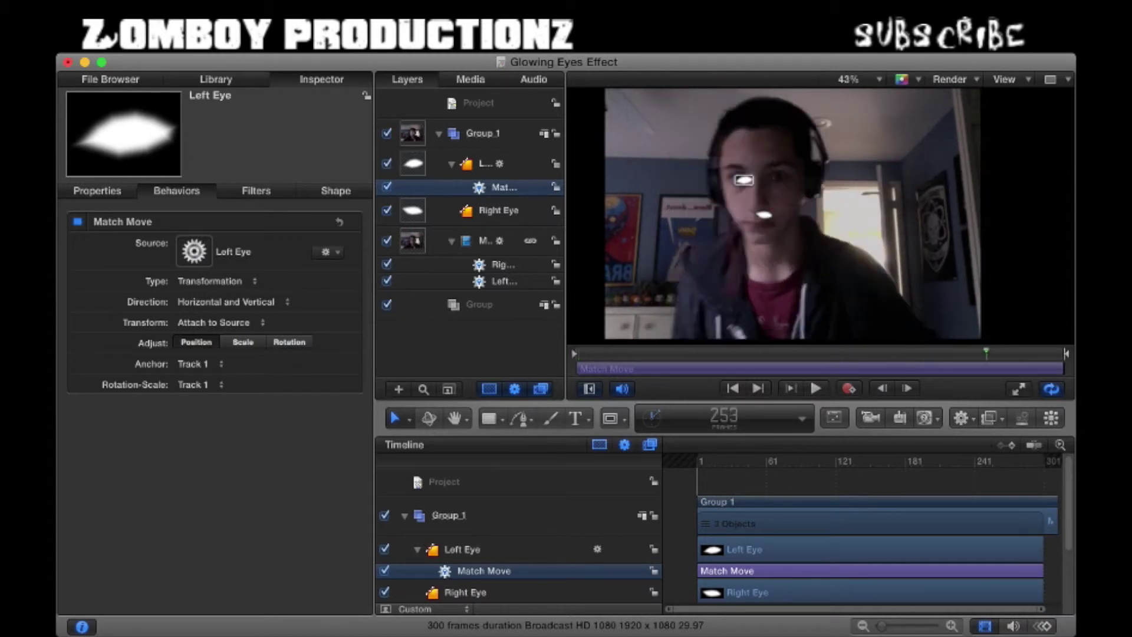
pyautogui.moveTo(1027, 354)
pyautogui.mouseDown()
pyautogui.moveTo(982, 353)
pyautogui.moveTo(1015, 354)
pyautogui.mouseUp()
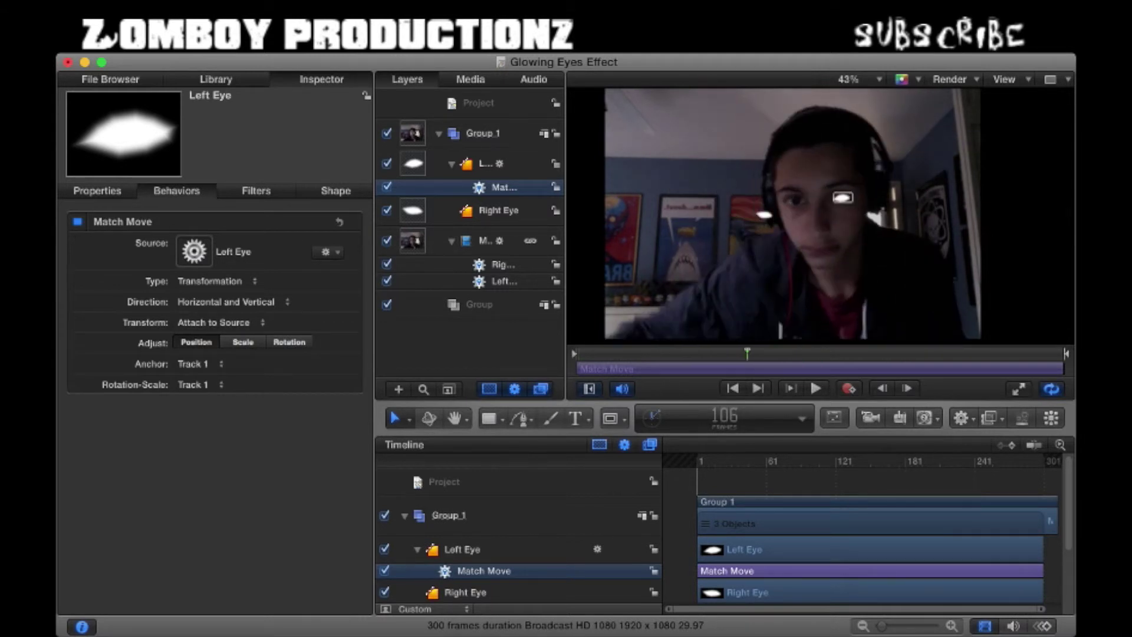
# Step: Return to the first frame and apply the Match Move behavior from the Motion Tracking category to the Right Eye shape
pyautogui.moveTo(748, 354); pyautogui.dragTo(576, 354)
pyautogui.scroll(-5, 784, 530)
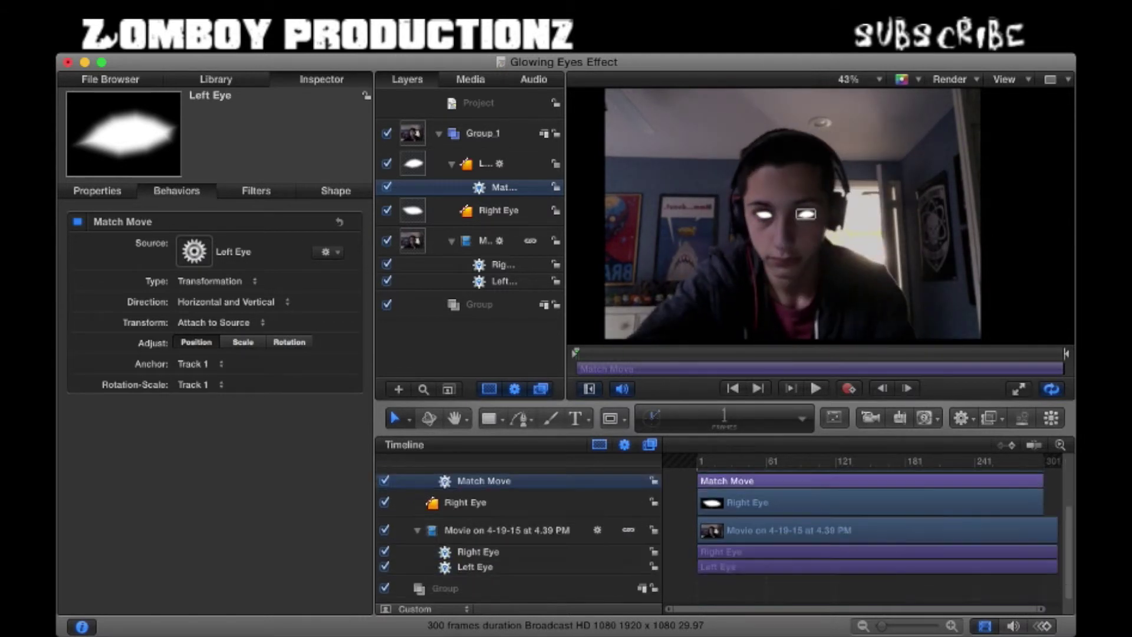
pyautogui.scroll(3, 519, 537)
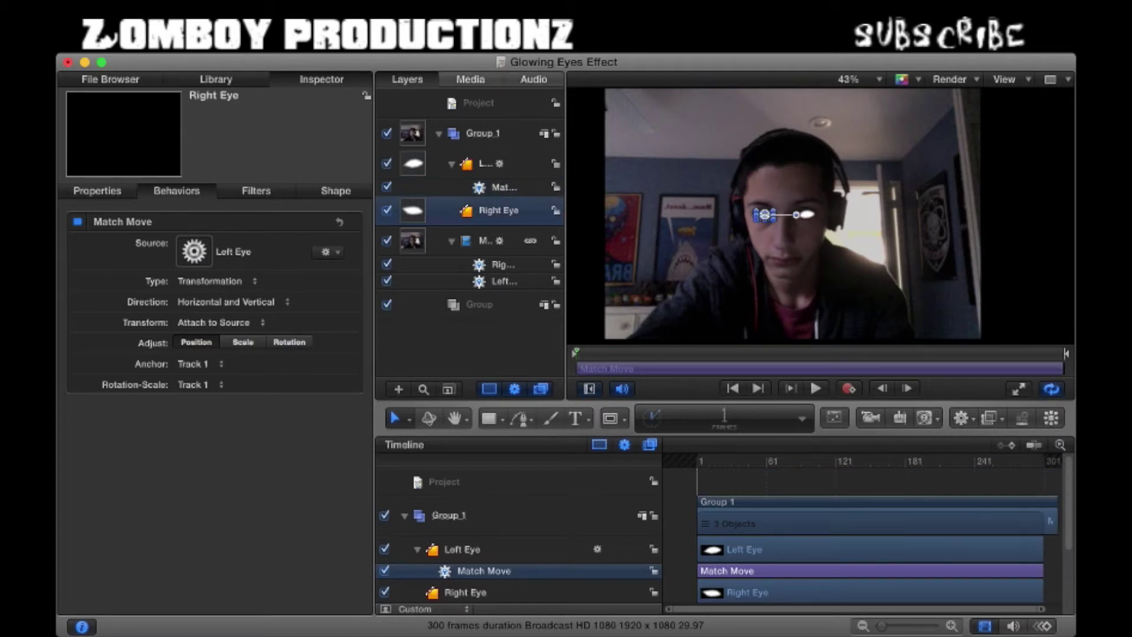
pyautogui.click(498, 210)
pyautogui.click(216, 80)
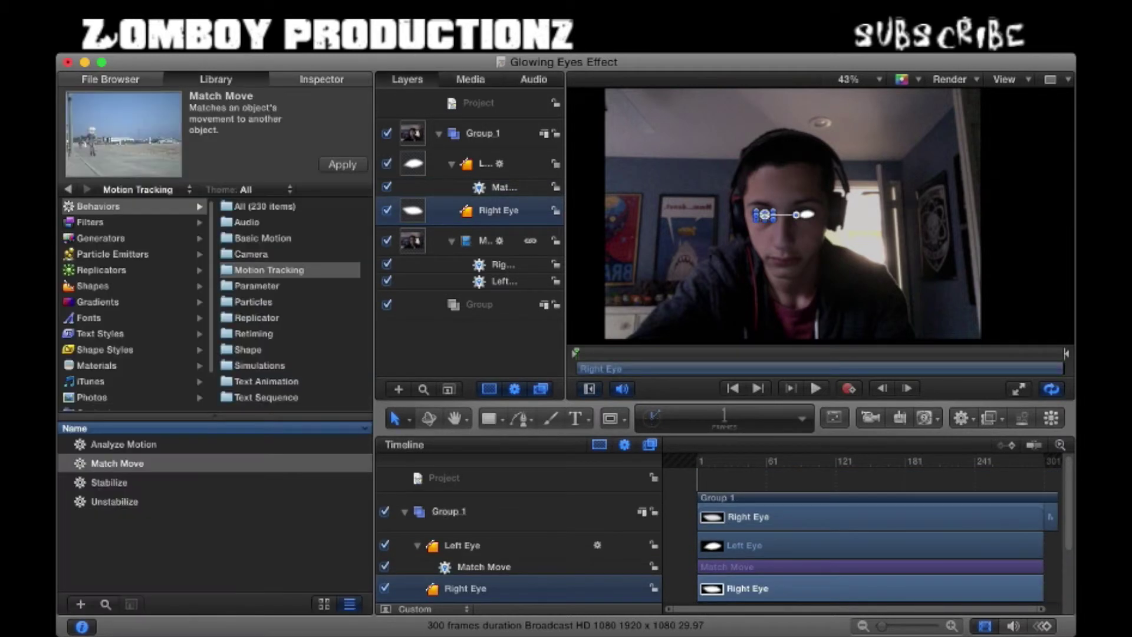
pyautogui.click(117, 464)
pyautogui.moveTo(118, 463); pyautogui.dragTo(498, 210)
pyautogui.press('super+3')
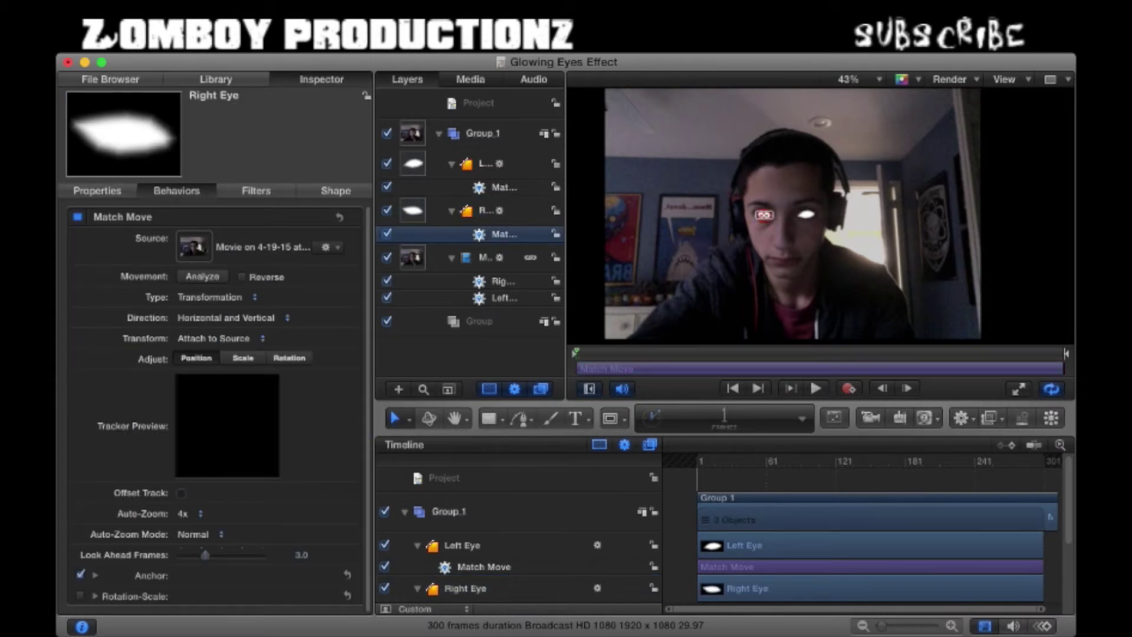
# Step: Set the source of the Right Eye shape's Match Move behavior to the Right Eye tracker
pyautogui.click(328, 248)
pyautogui.click(337, 262)
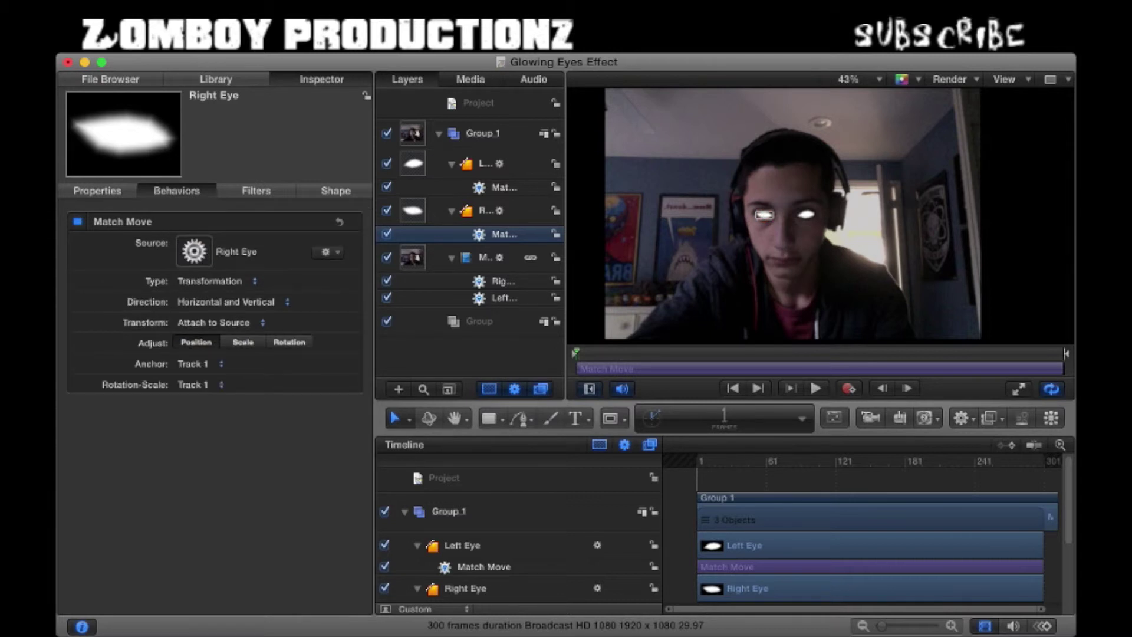
pyautogui.moveTo(576, 353)
pyautogui.mouseDown()
pyautogui.moveTo(930, 353)
pyautogui.moveTo(577, 353)
pyautogui.mouseUp()
pyautogui.scroll(-5, 717, 534)
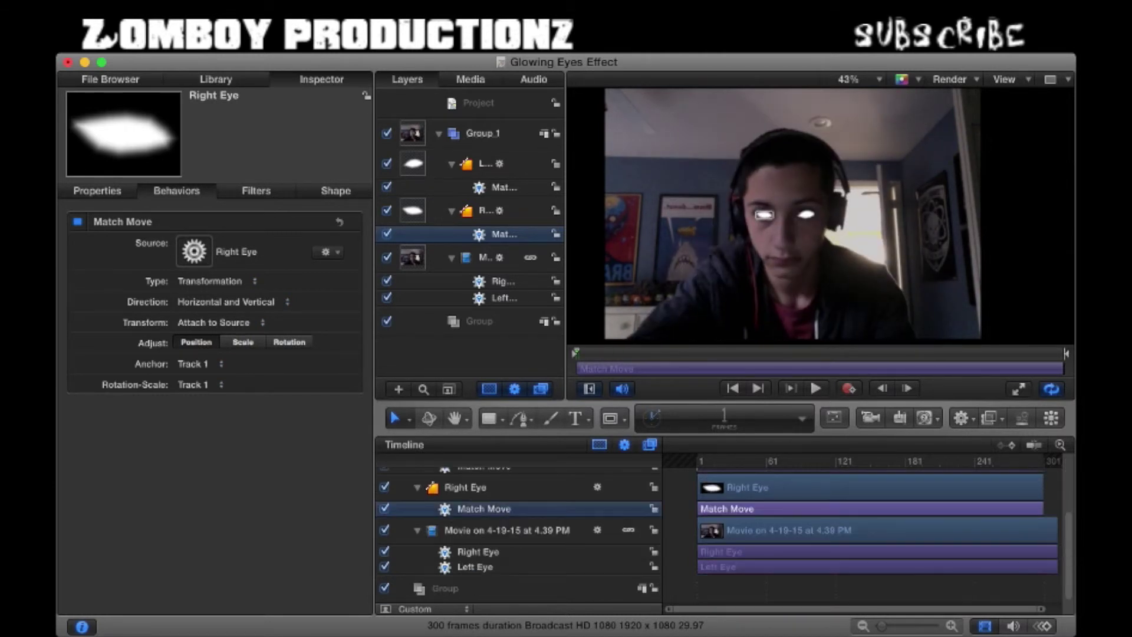
pyautogui.scroll(5, 861, 533)
pyautogui.hscroll(1, 861, 534)
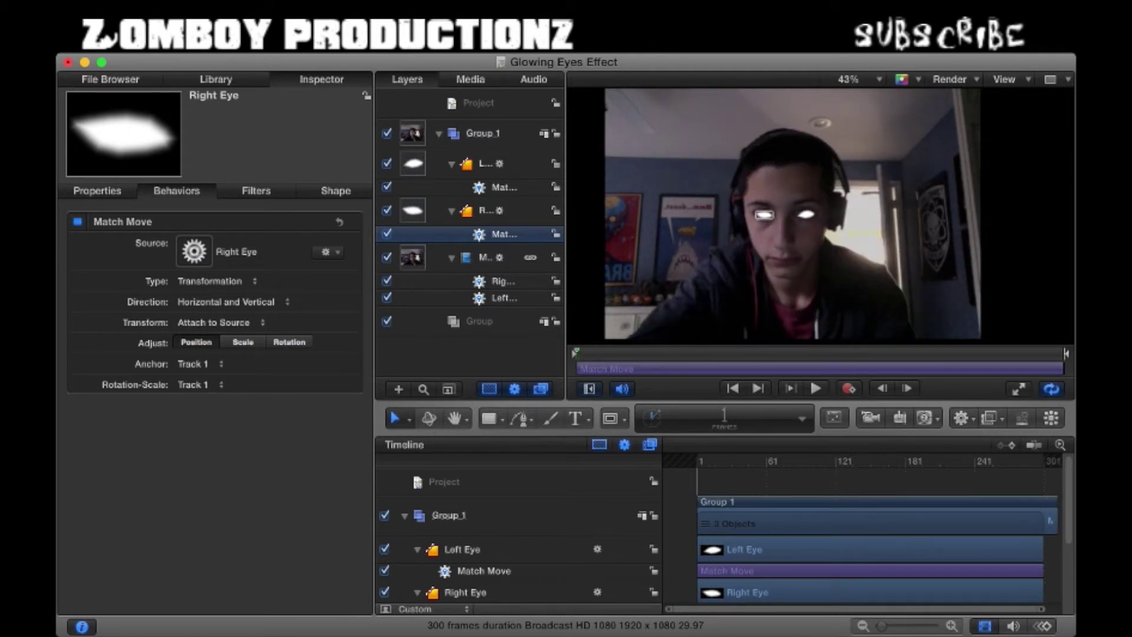
# Step: Deselect everything, play back the clip to check how both eye shapes follow the face, and return to the first frame
pyautogui.click(483, 133)
pyautogui.click(586, 236)
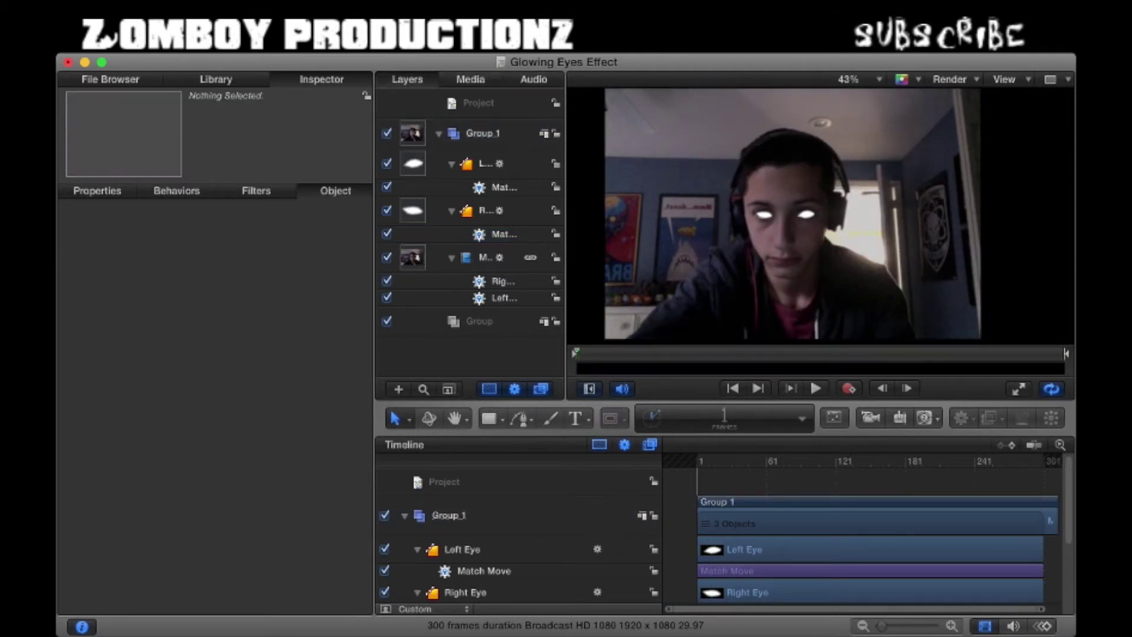
pyautogui.press('space')
pyautogui.press('Home')
pyautogui.press('super+Tab')
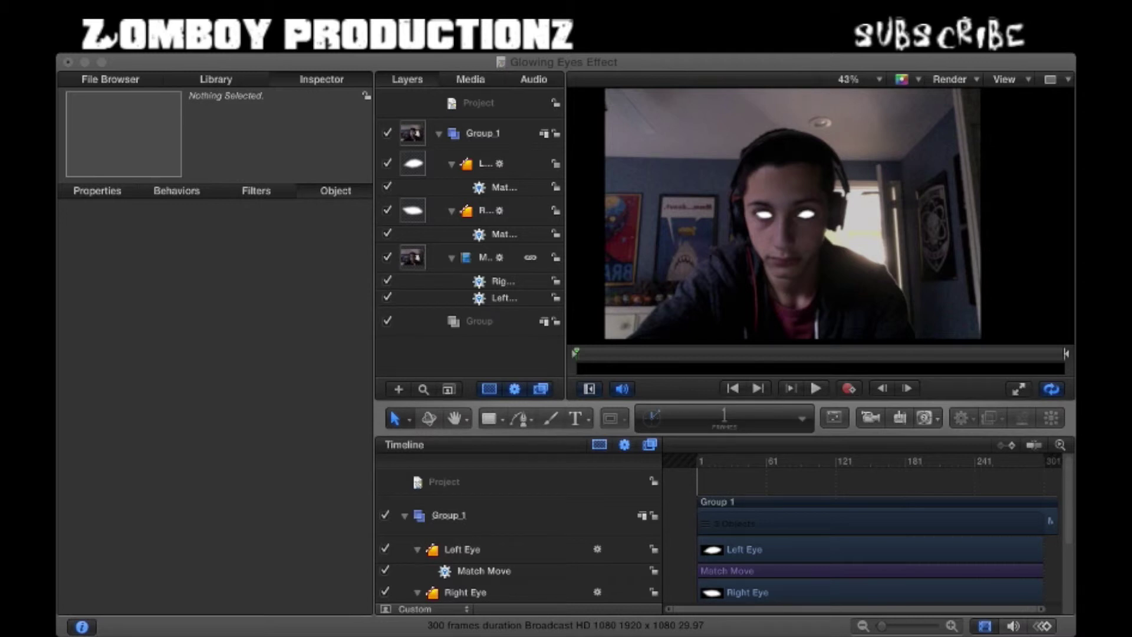
pyautogui.press('super+Tab')
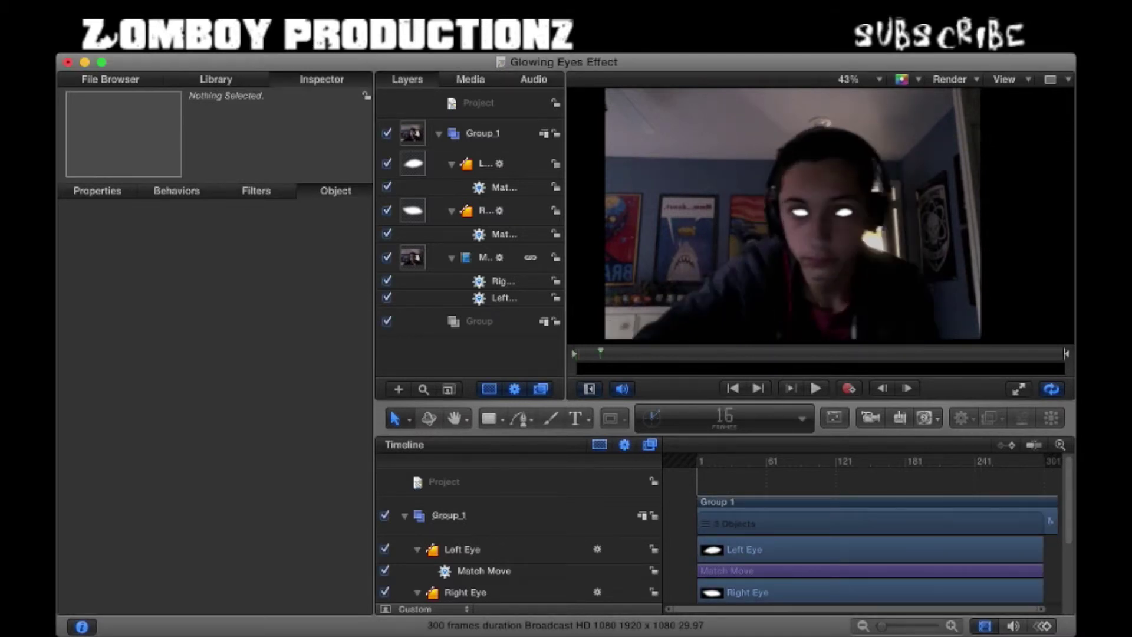
pyautogui.press('space')
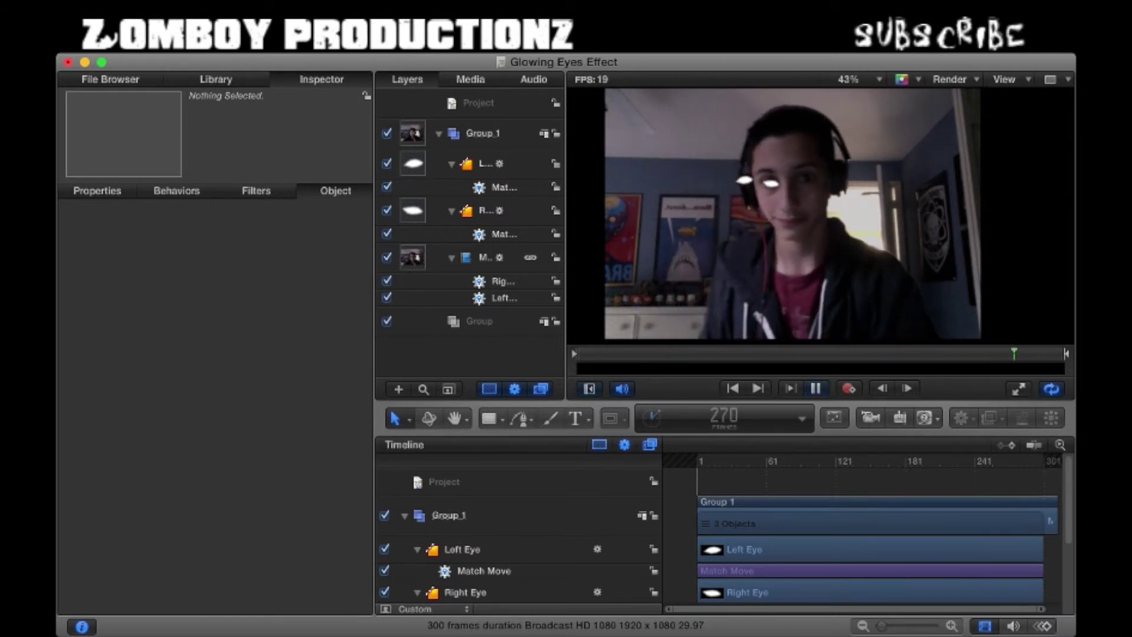
pyautogui.press('space')
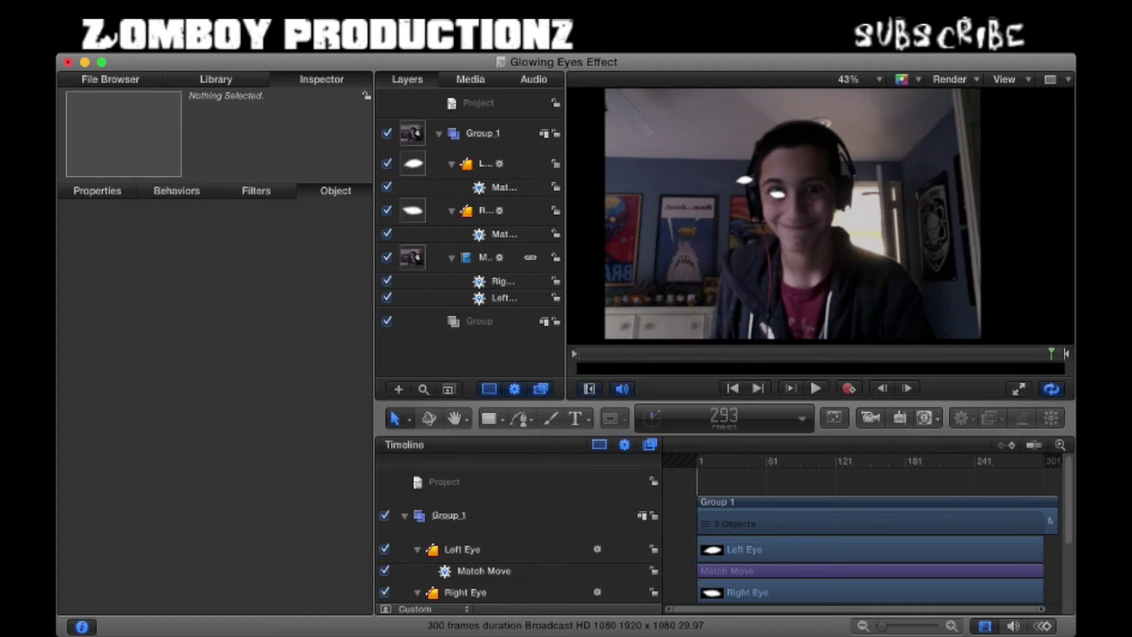
pyautogui.moveTo(1044, 353); pyautogui.dragTo(942, 354)
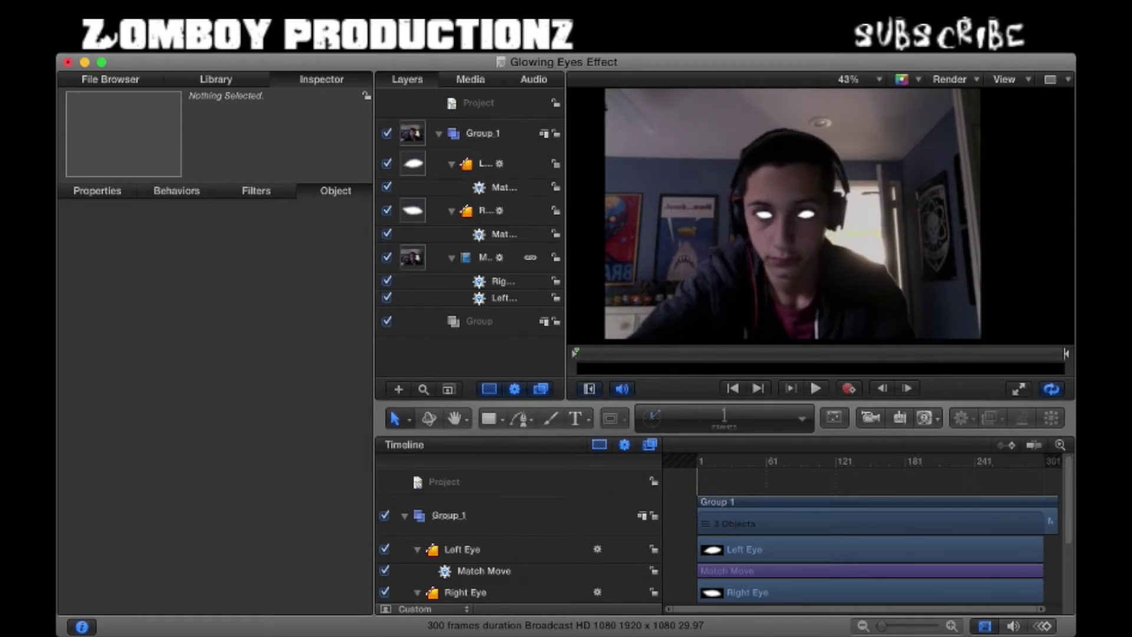
pyautogui.press('space')
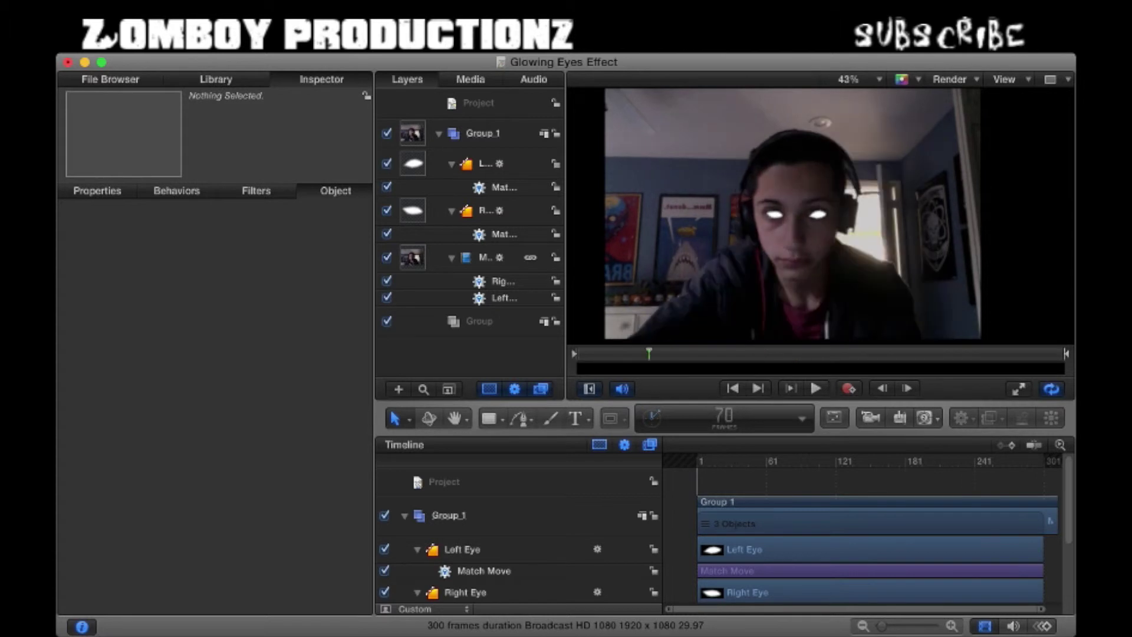
pyautogui.press('Home')
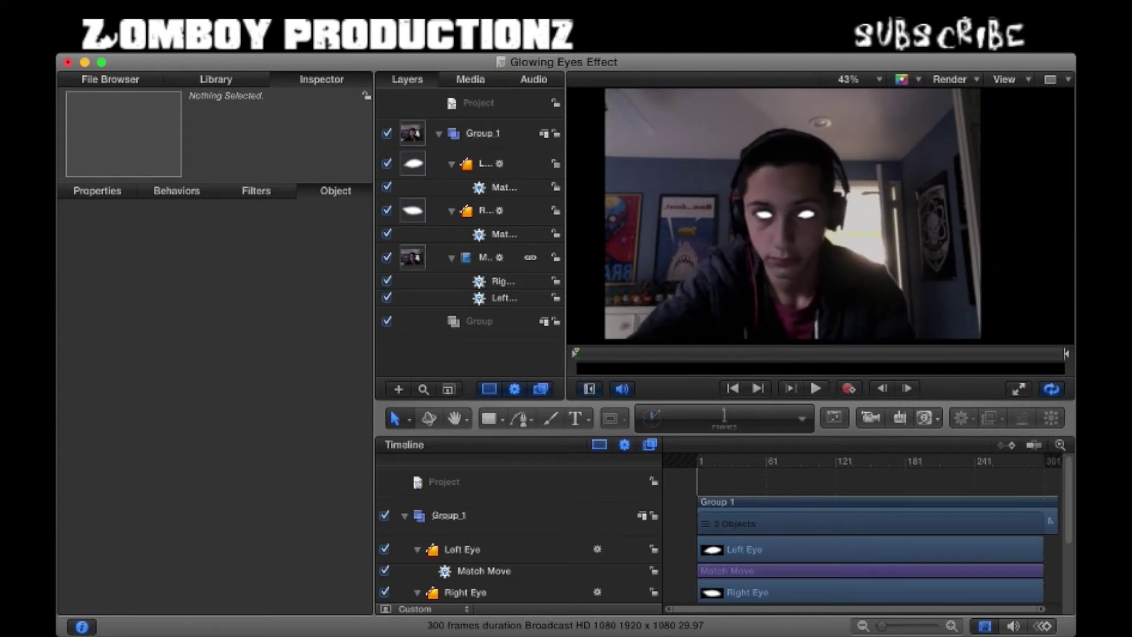
# Step: Duplicate the Left Eye shape and give the copy a fill opacity of 18.55% and a feather of 33
pyautogui.press('super+2')
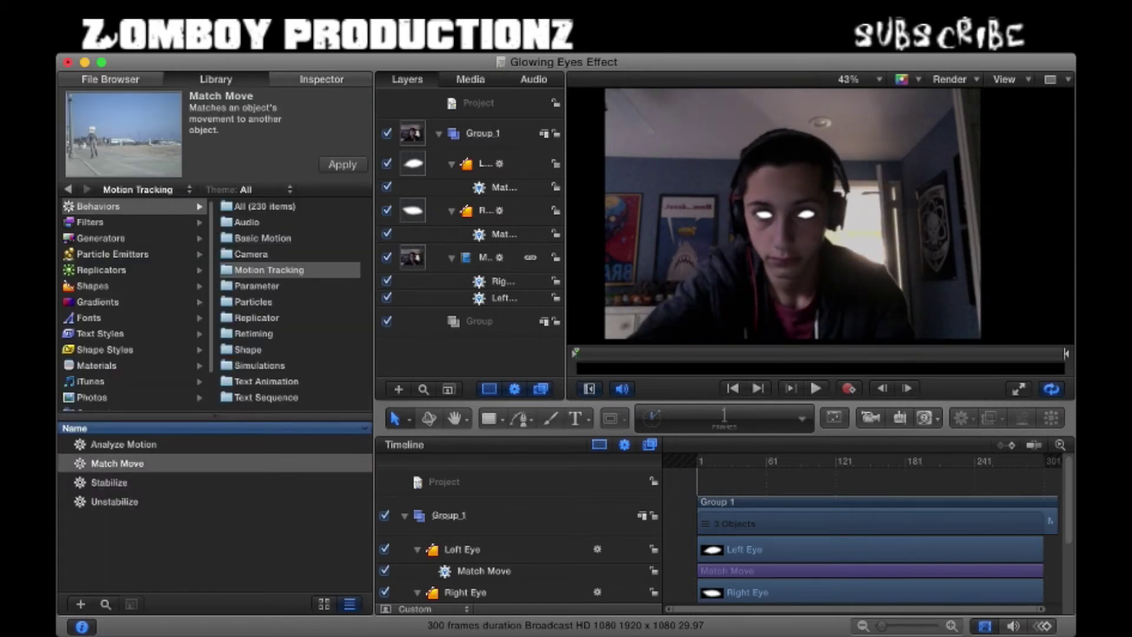
pyautogui.click(485, 164)
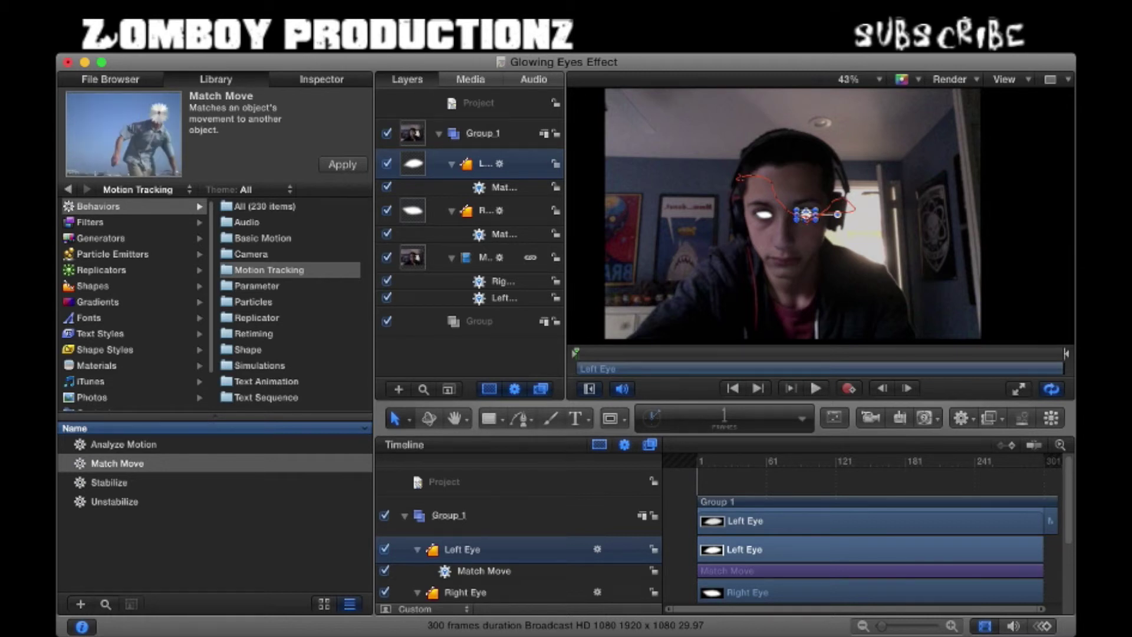
pyautogui.press('super+d')
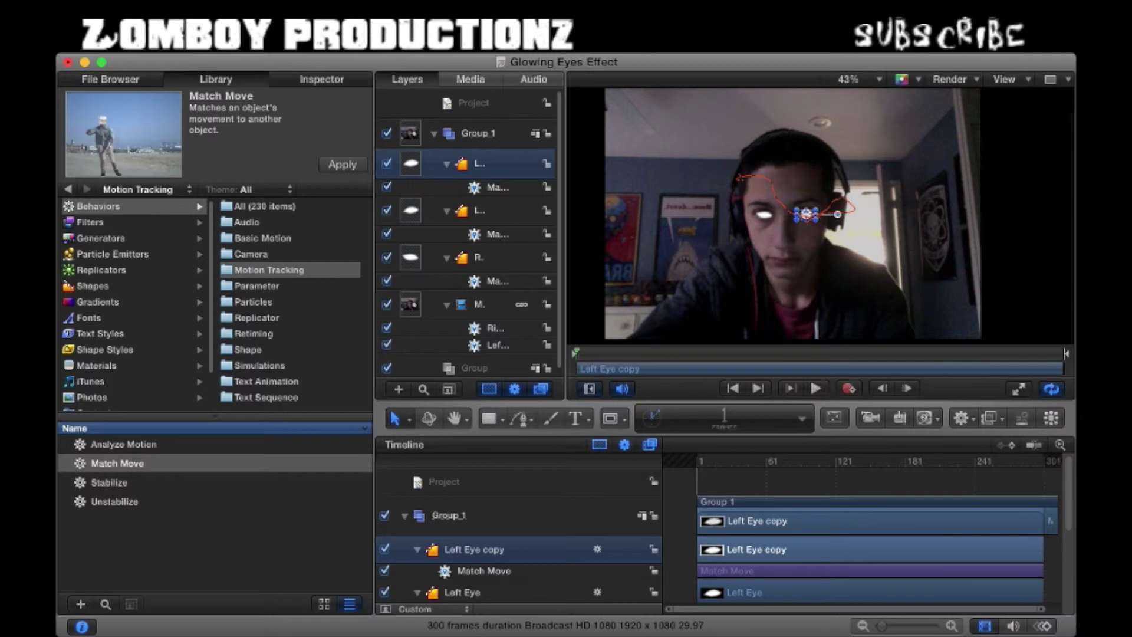
pyautogui.press('super+3')
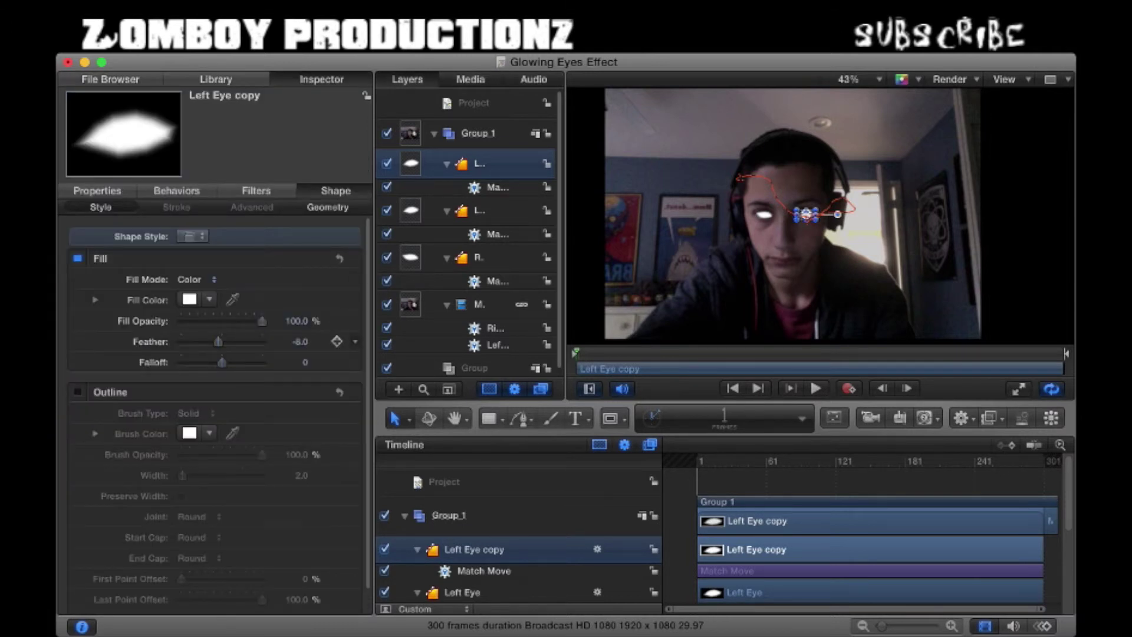
pyautogui.moveTo(263, 322); pyautogui.dragTo(197, 321)
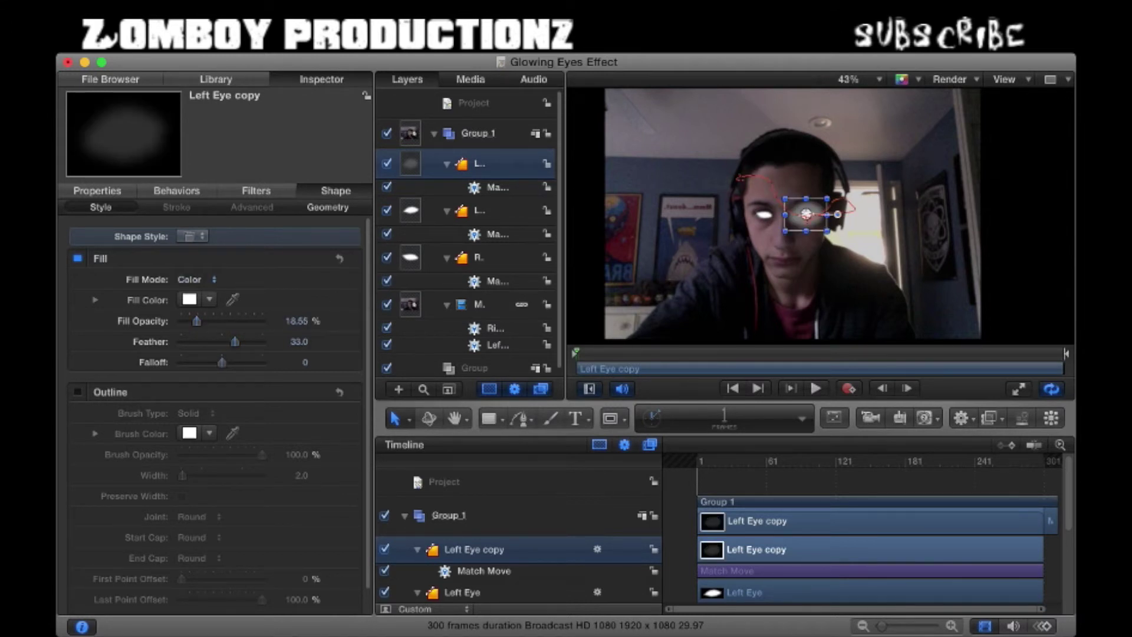
# Step: Deselect everything and play back the clip to check the soft glow around the left eye
pyautogui.click(478, 134)
pyautogui.press('space')
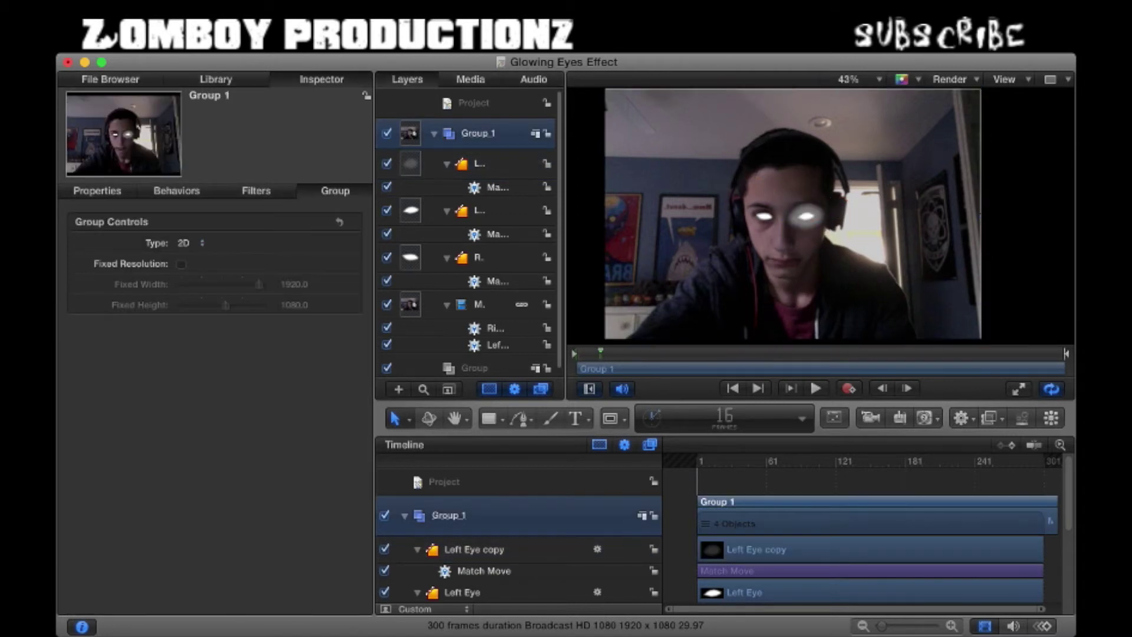
pyautogui.press('space')
pyautogui.press('super+shift+a')
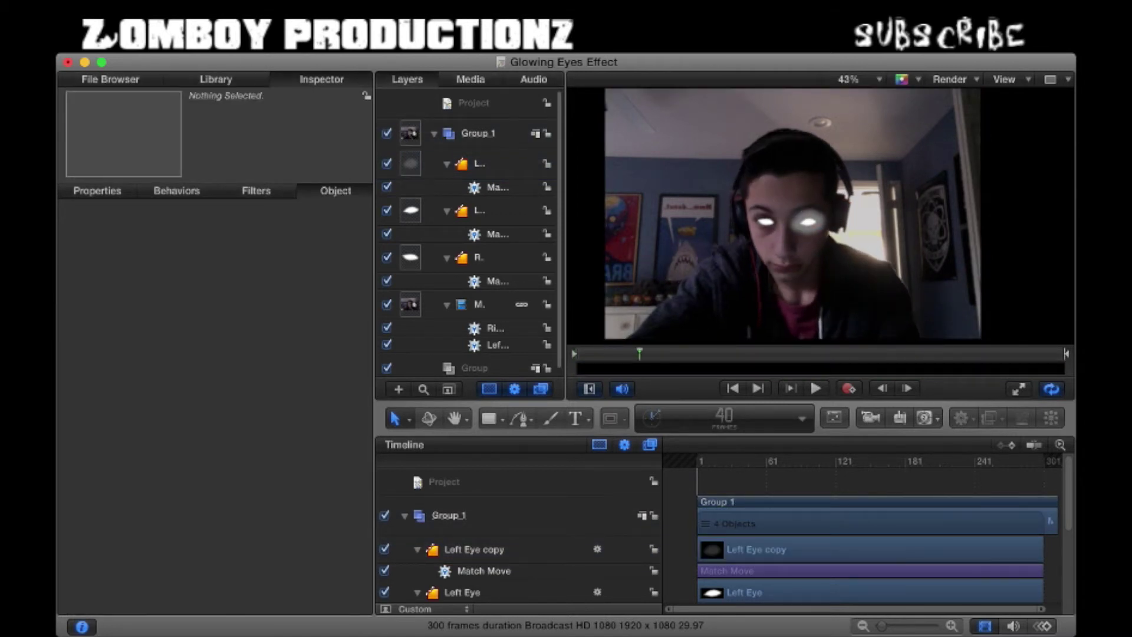
pyautogui.press('space')
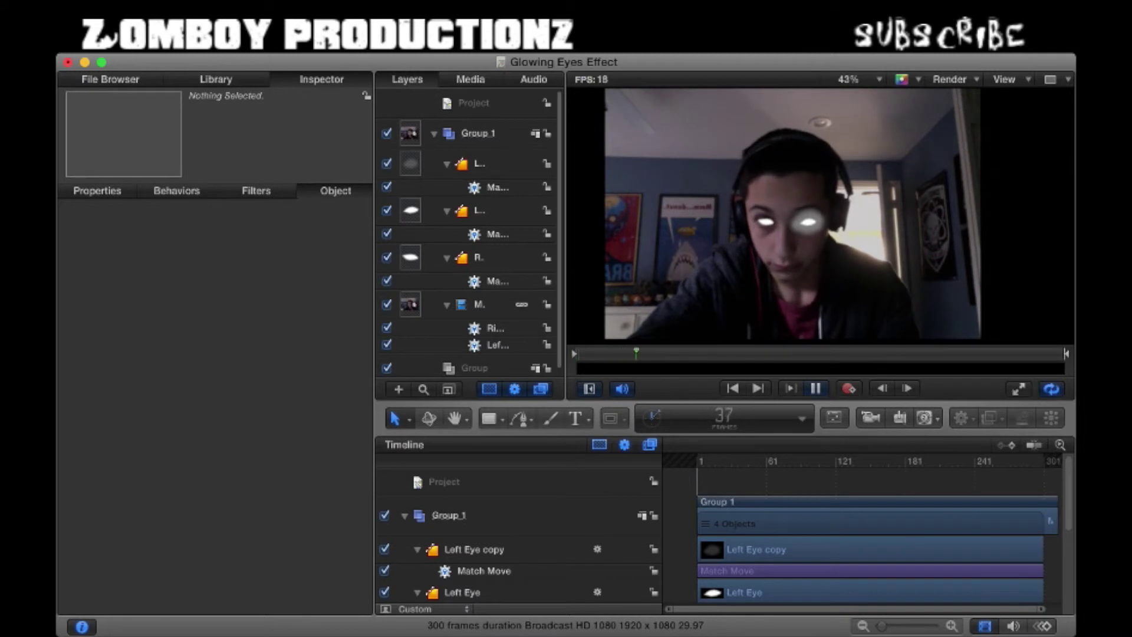
pyautogui.press('space')
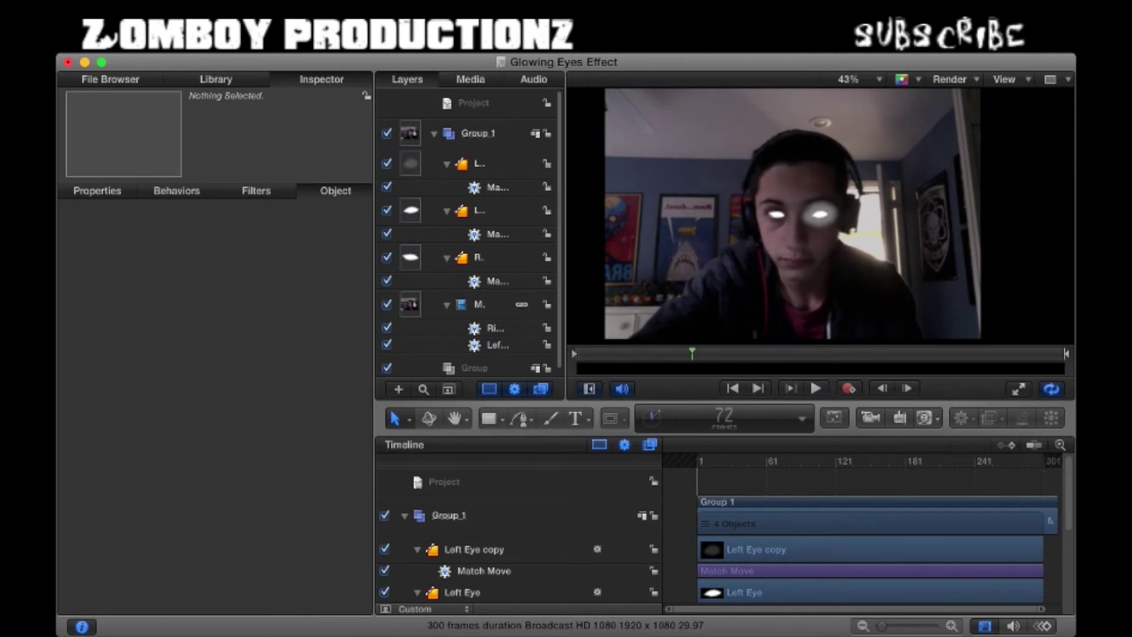
# Step: Duplicate the Right Eye shape together with its Match Move behavior
pyautogui.click(480, 164)
pyautogui.click(478, 257)
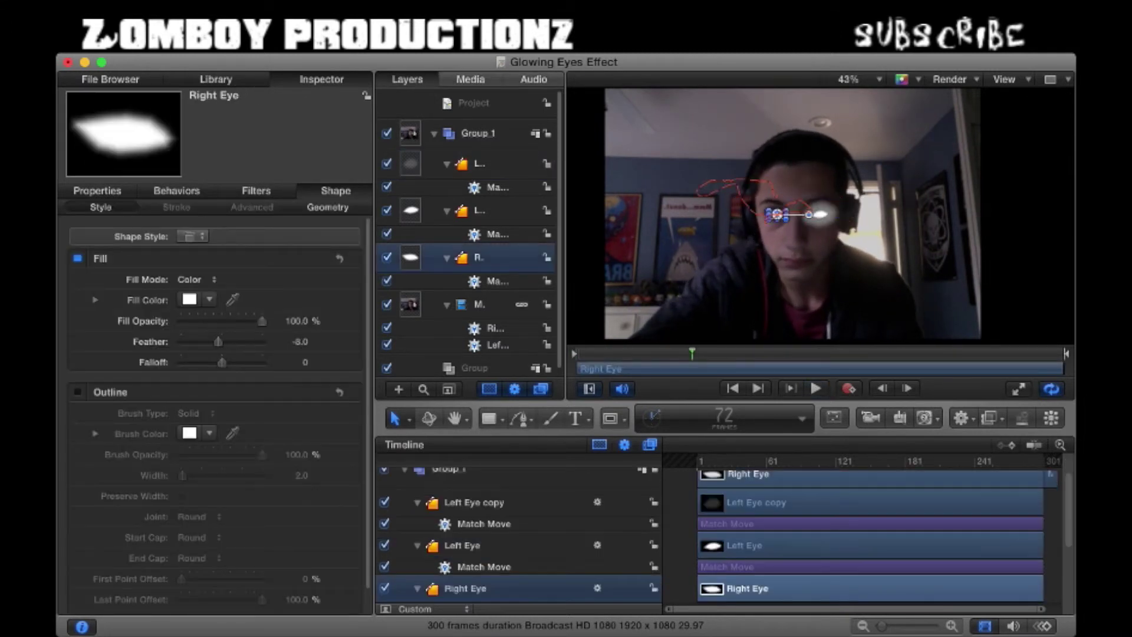
pyautogui.press('super+d')
# Step: Check the Left Eye copy's glow settings, and set the Right Eye copy's fill opacity to 33.57% and its feather to 36
pyautogui.click(479, 164)
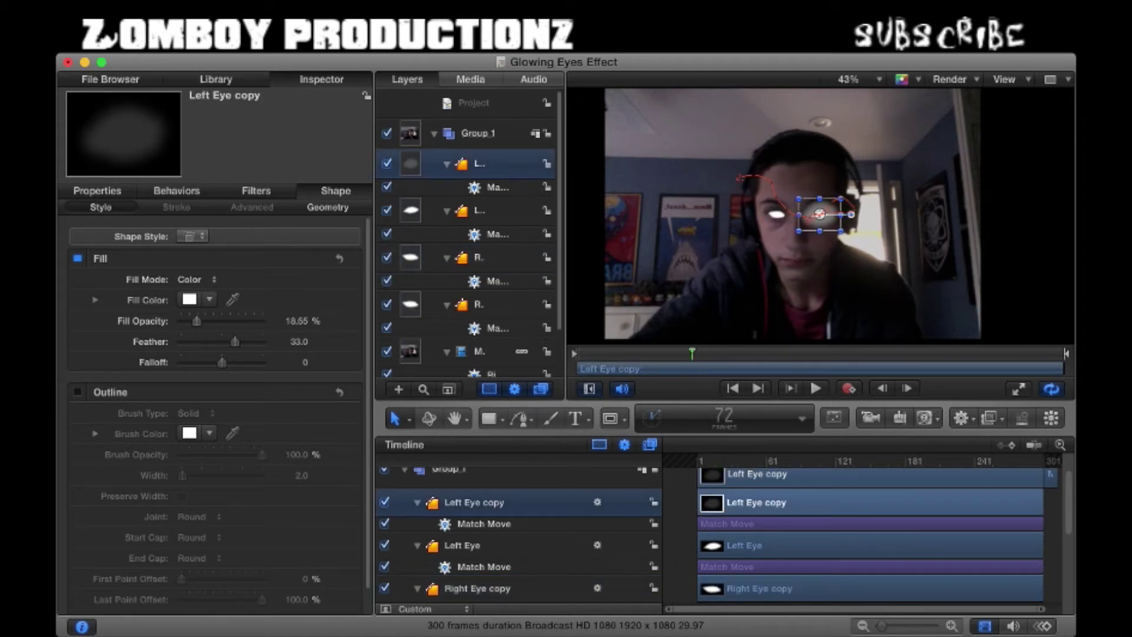
pyautogui.click(479, 258)
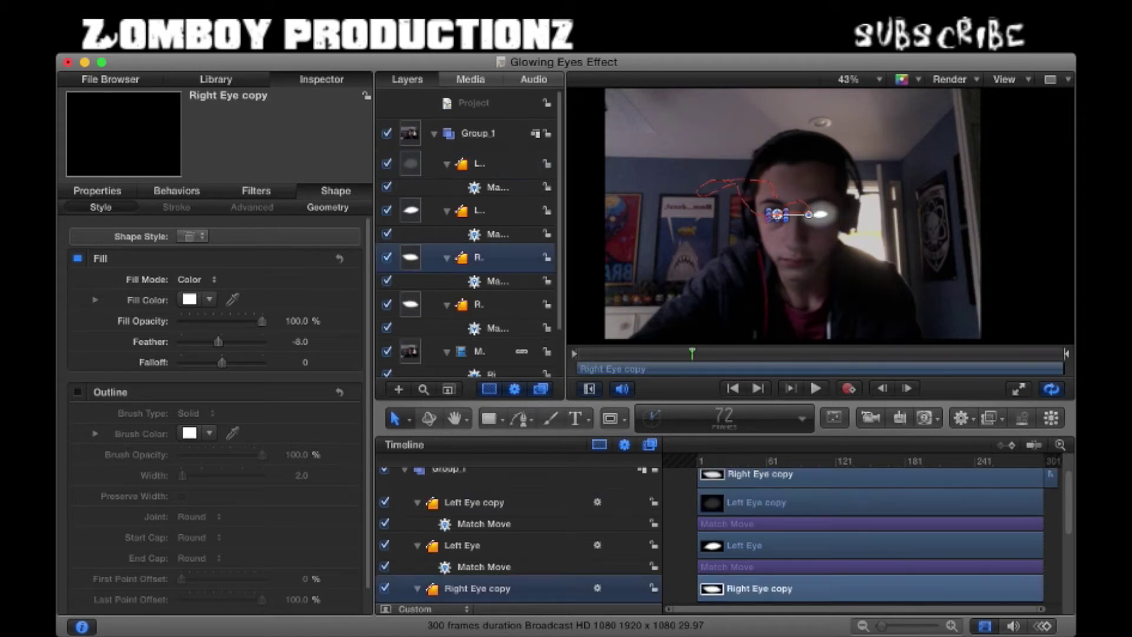
pyautogui.click(479, 210)
pyautogui.click(479, 258)
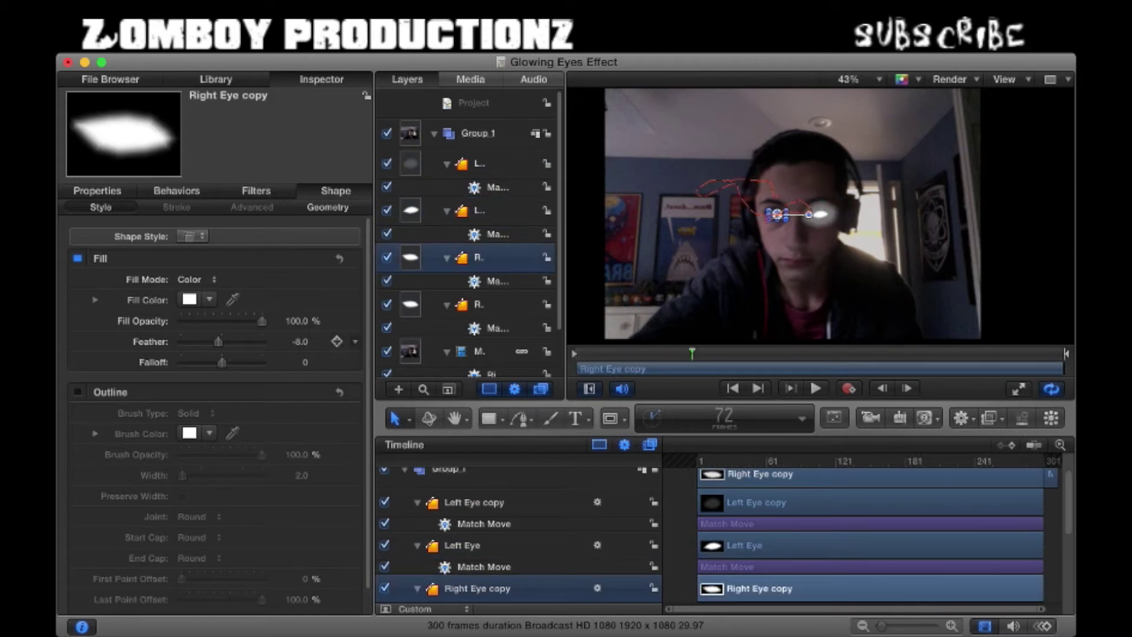
pyautogui.moveTo(262, 321); pyautogui.dragTo(205, 321)
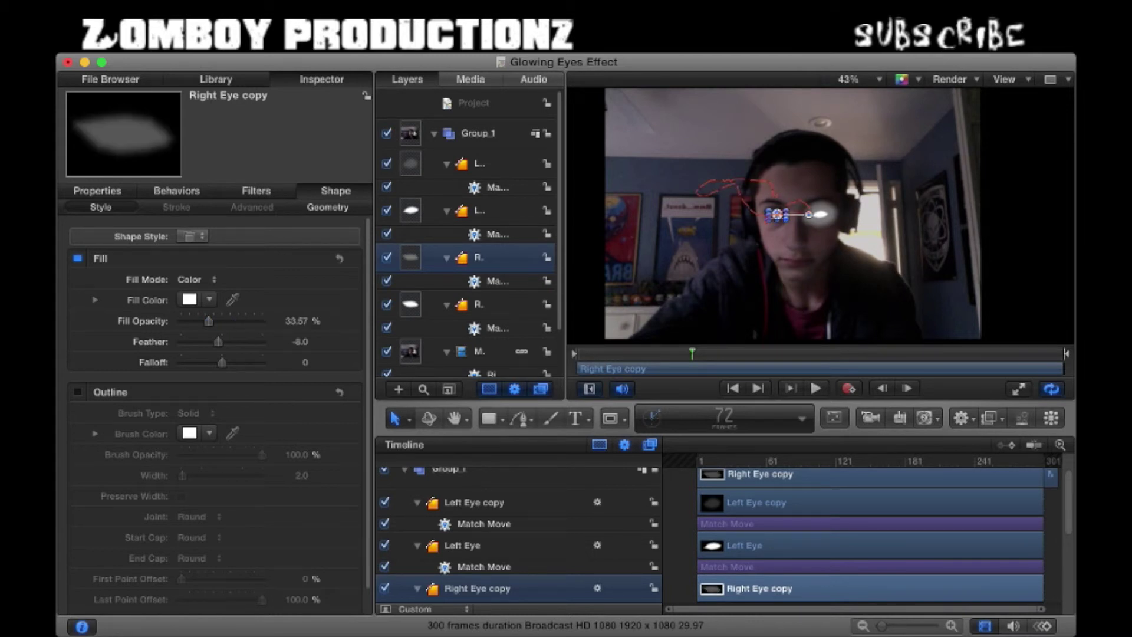
pyautogui.moveTo(692, 354); pyautogui.dragTo(824, 353)
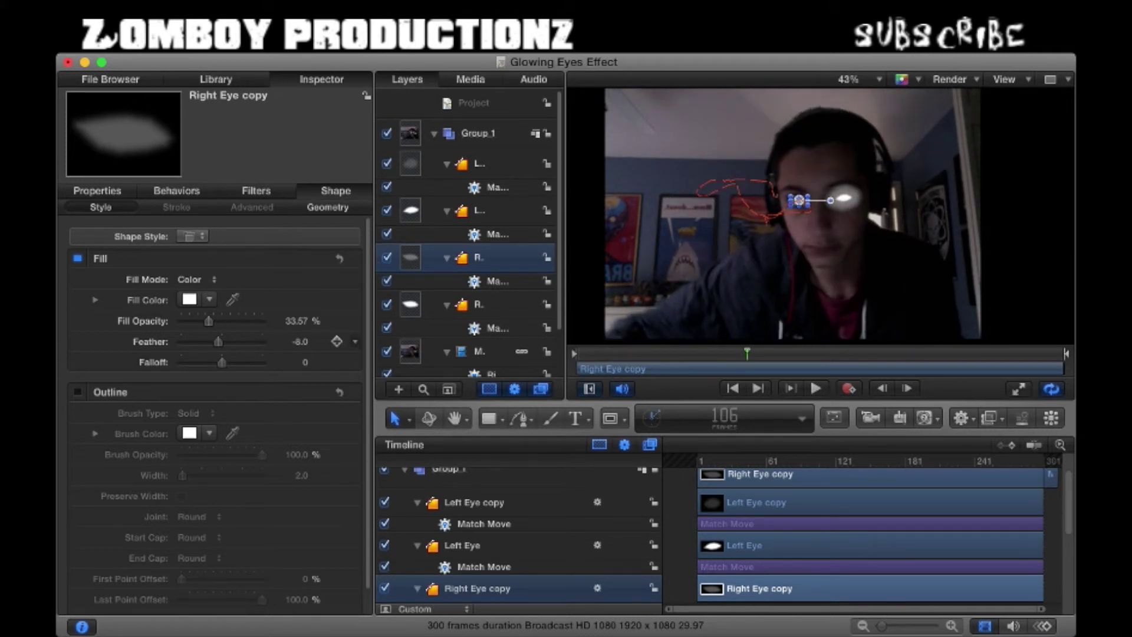
pyautogui.moveTo(218, 342); pyautogui.dragTo(236, 341)
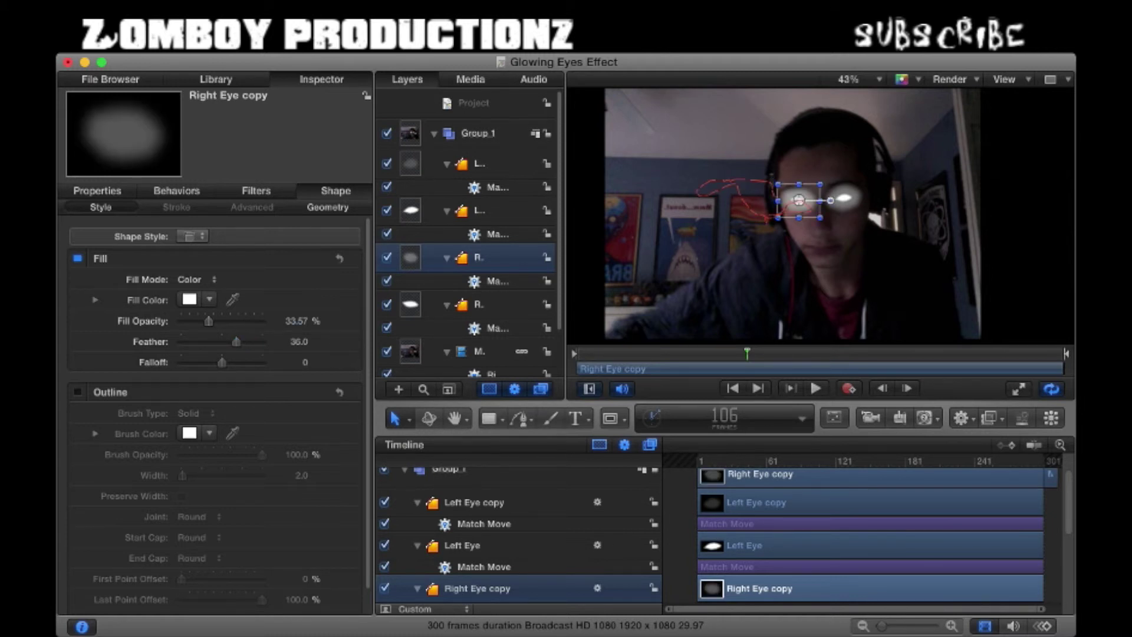
# Step: Deselect everything and play back the clip to check the glow around both eyes
pyautogui.click(478, 134)
pyautogui.press('shift+super+a')
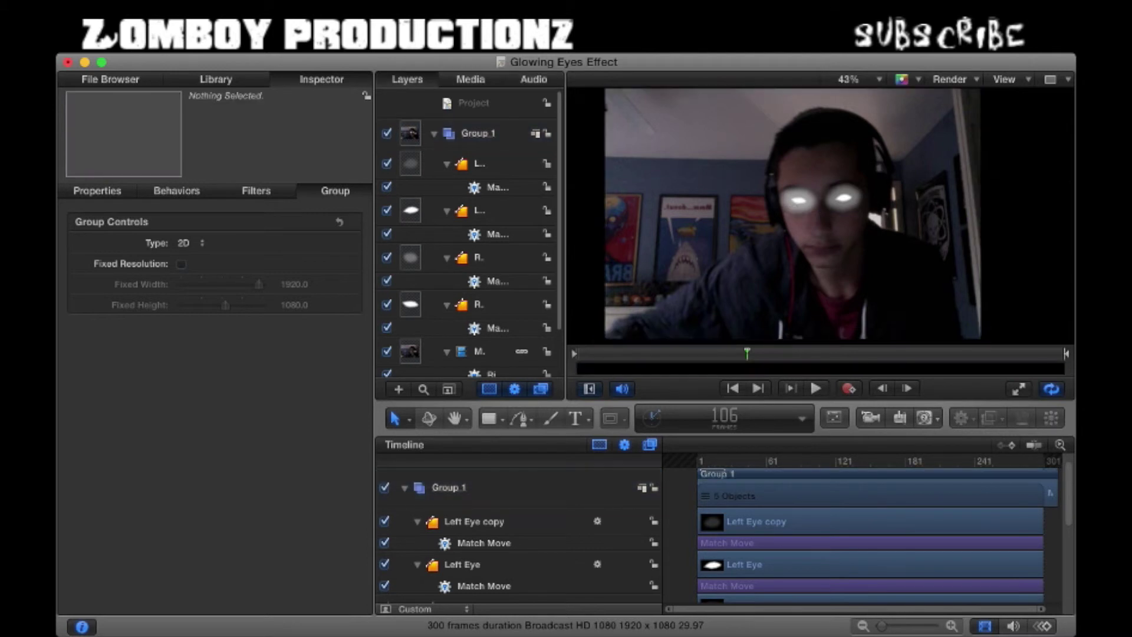
pyautogui.press('space')
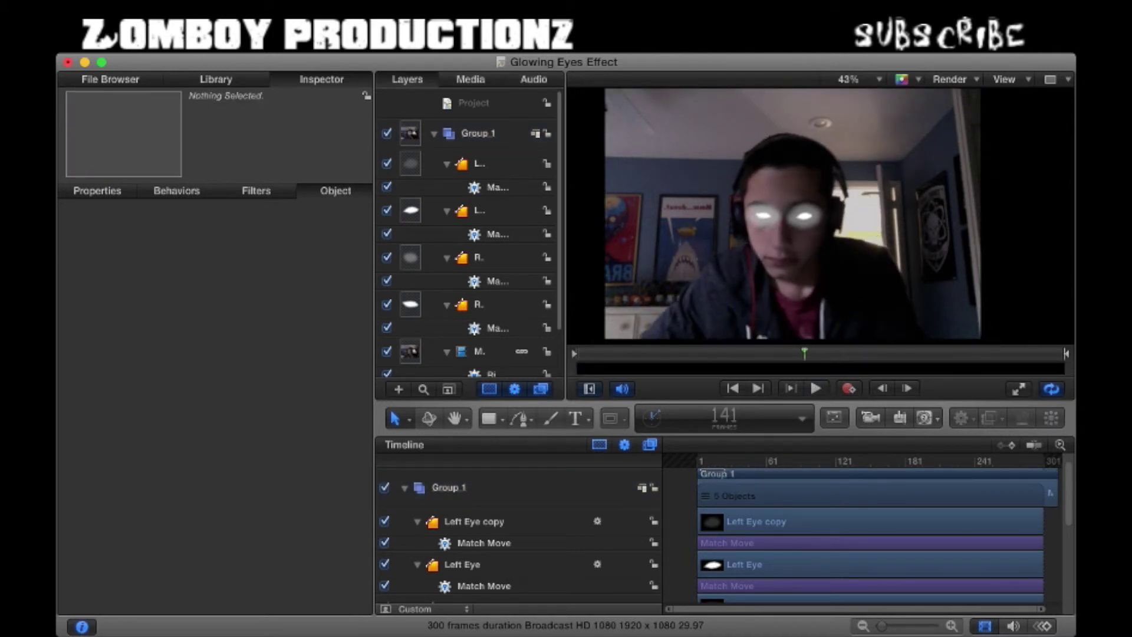
# Step: Set the Left Eye shape's fill color to dark red
pyautogui.click(480, 210)
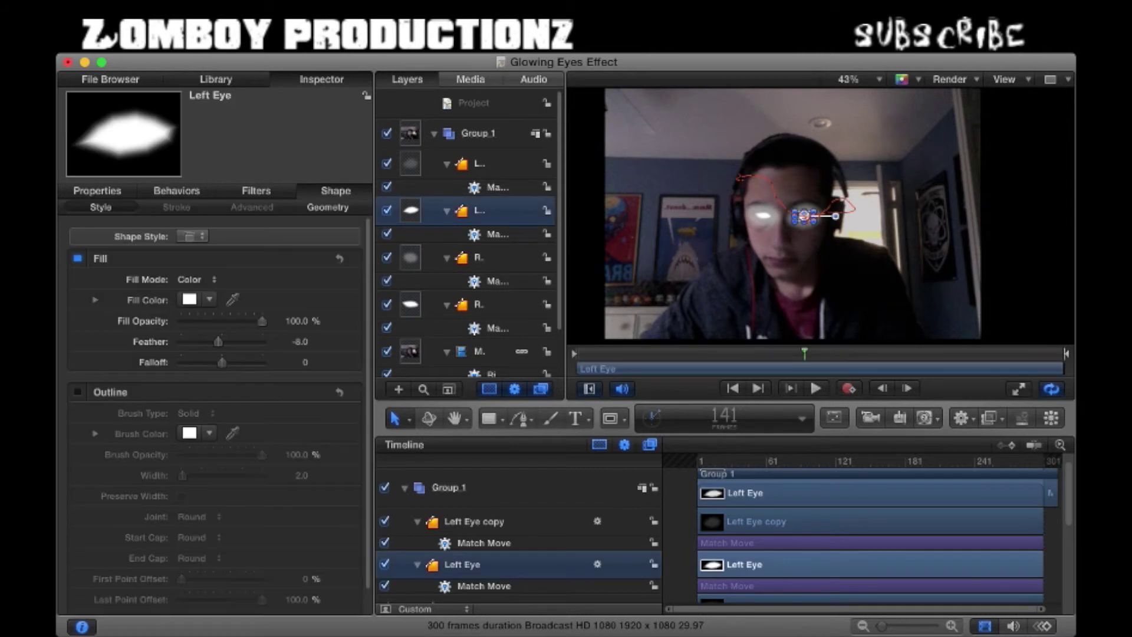
pyautogui.click(209, 300)
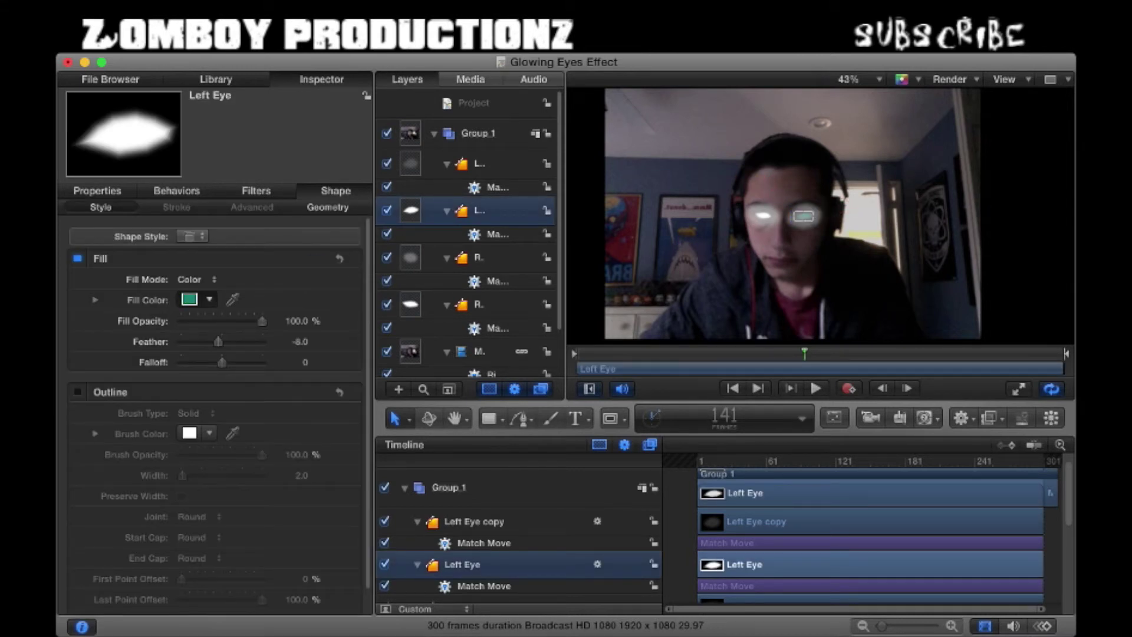
pyautogui.click(219, 345)
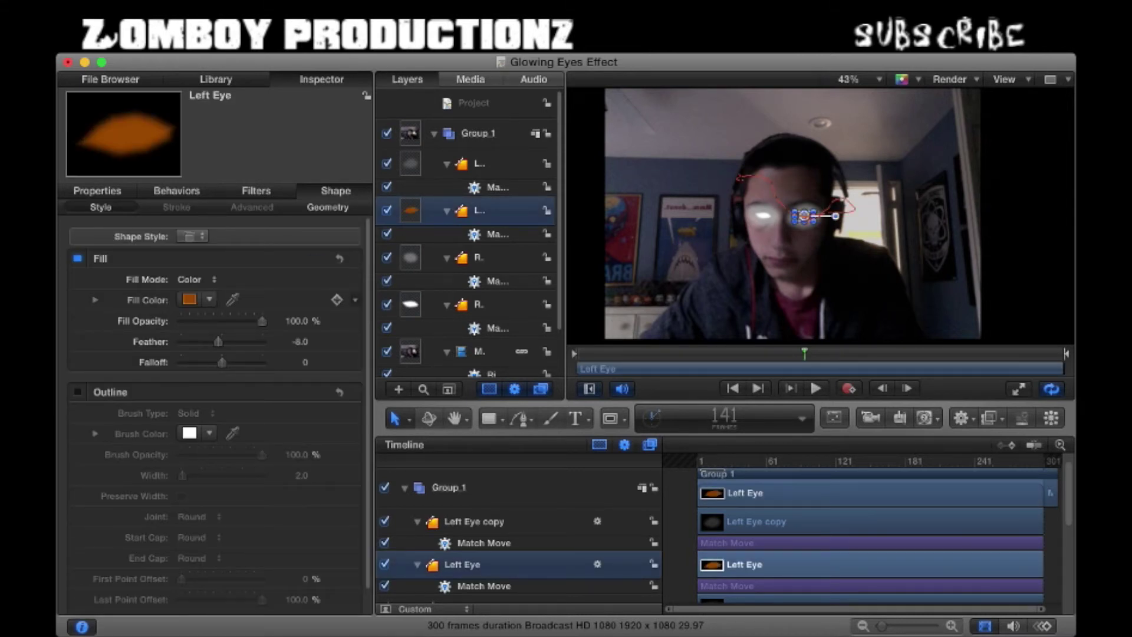
pyautogui.click(209, 300)
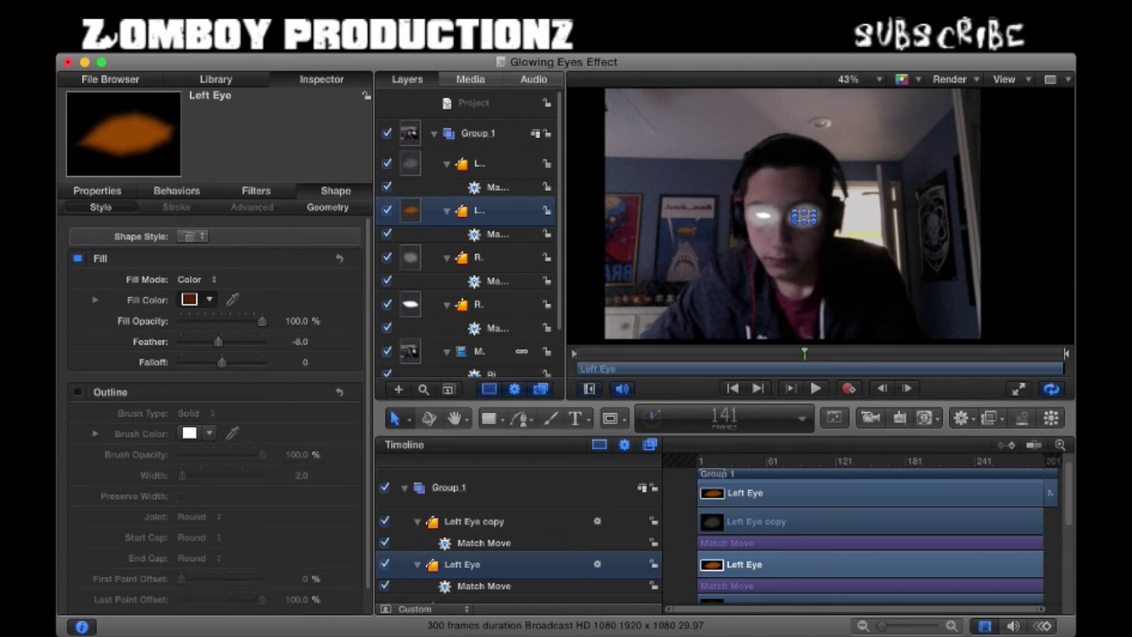
pyautogui.click(204, 353)
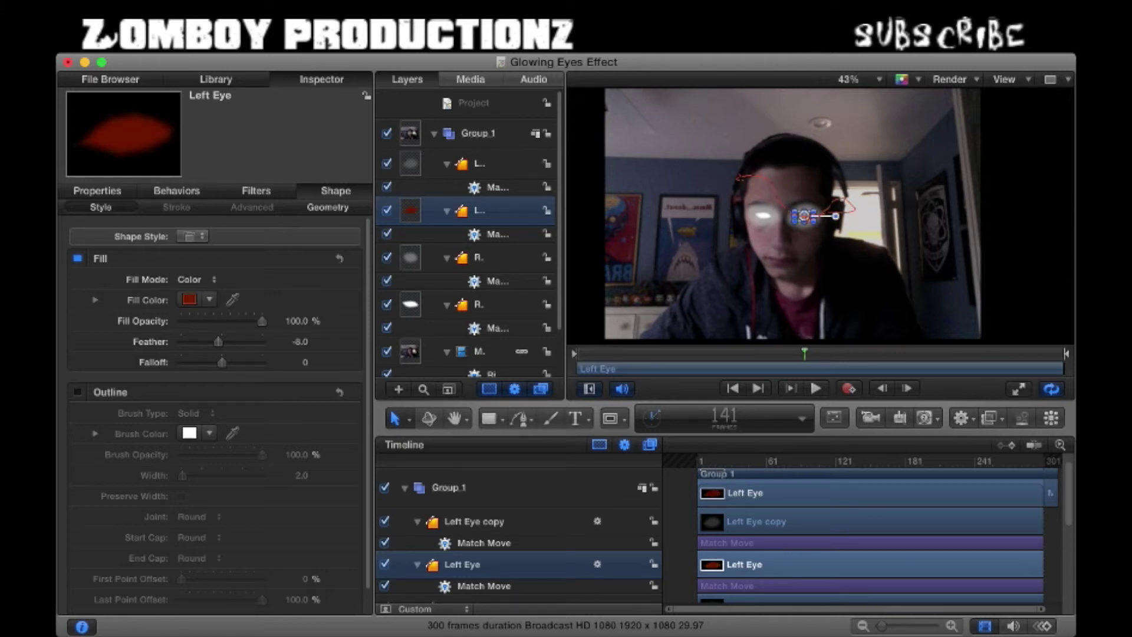
# Step: Change the fill color of the Left Eye copy glow to dark red
pyautogui.click(479, 164)
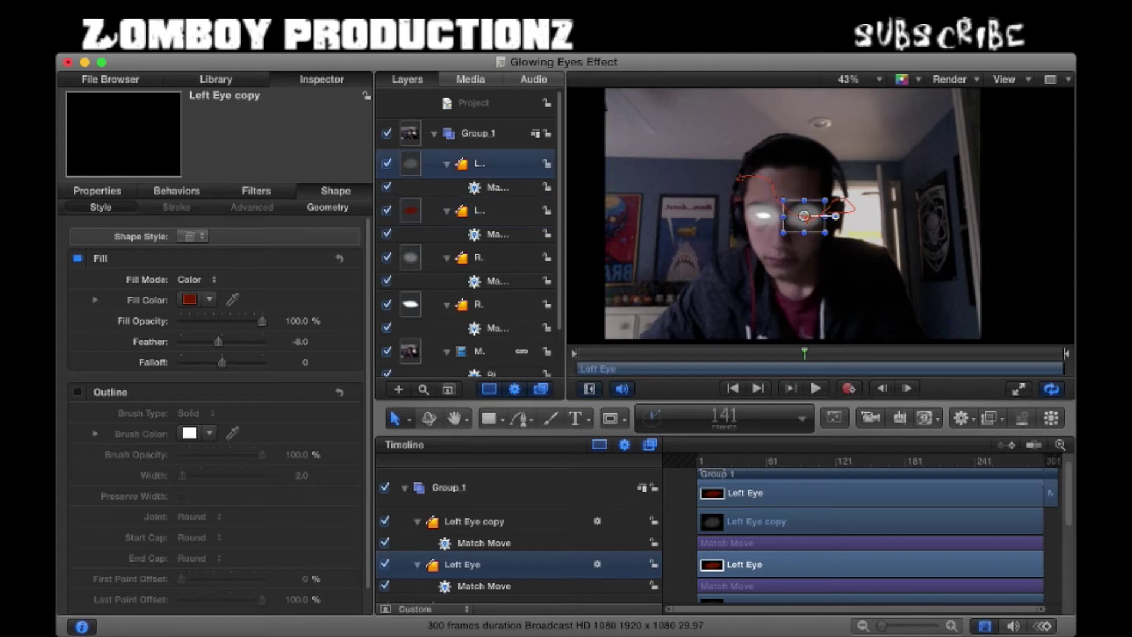
pyautogui.click(209, 300)
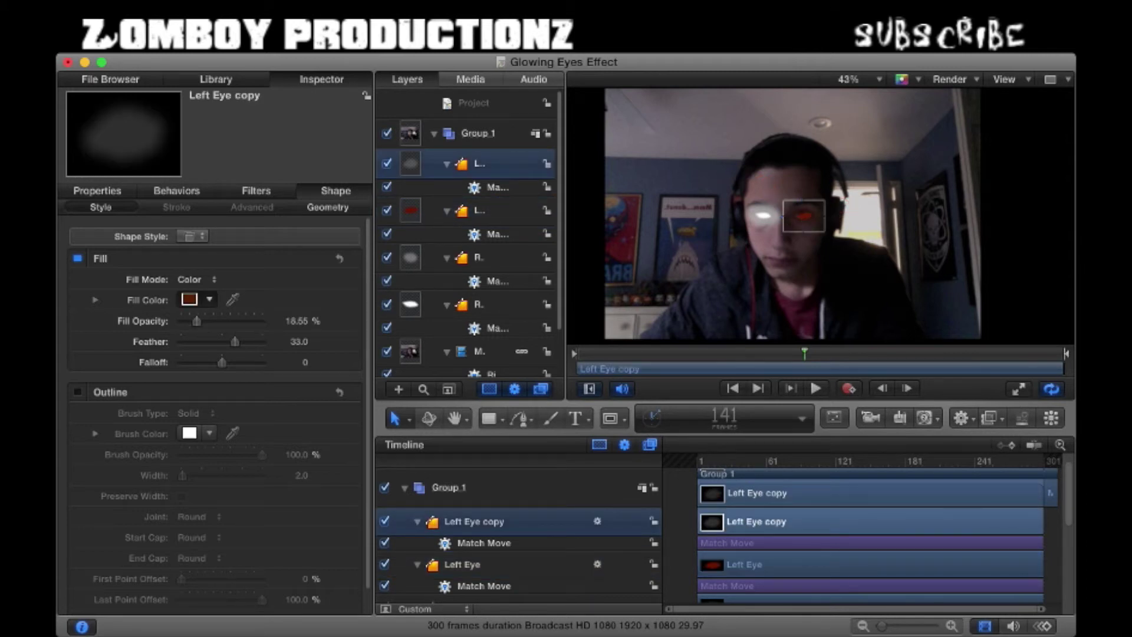
pyautogui.click(203, 354)
# Step: Deselect everything and play back the clip from the start to check the red left eye
pyautogui.click(736, 272)
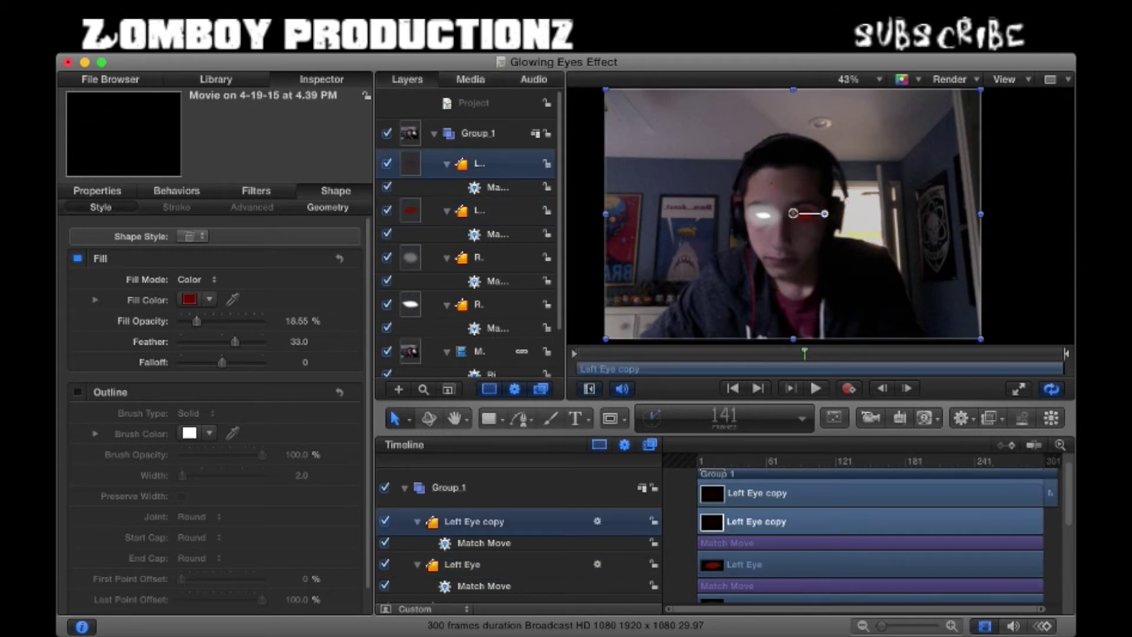
pyautogui.moveTo(804, 353); pyautogui.dragTo(576, 353)
pyautogui.click(586, 295)
pyautogui.press('space')
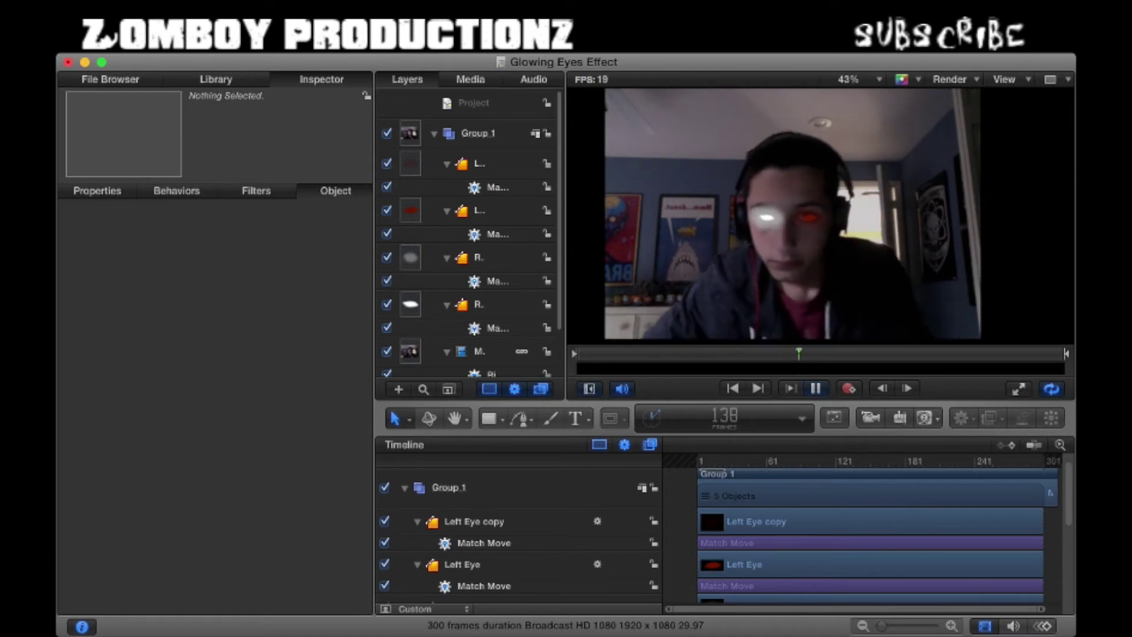
pyautogui.press('space')
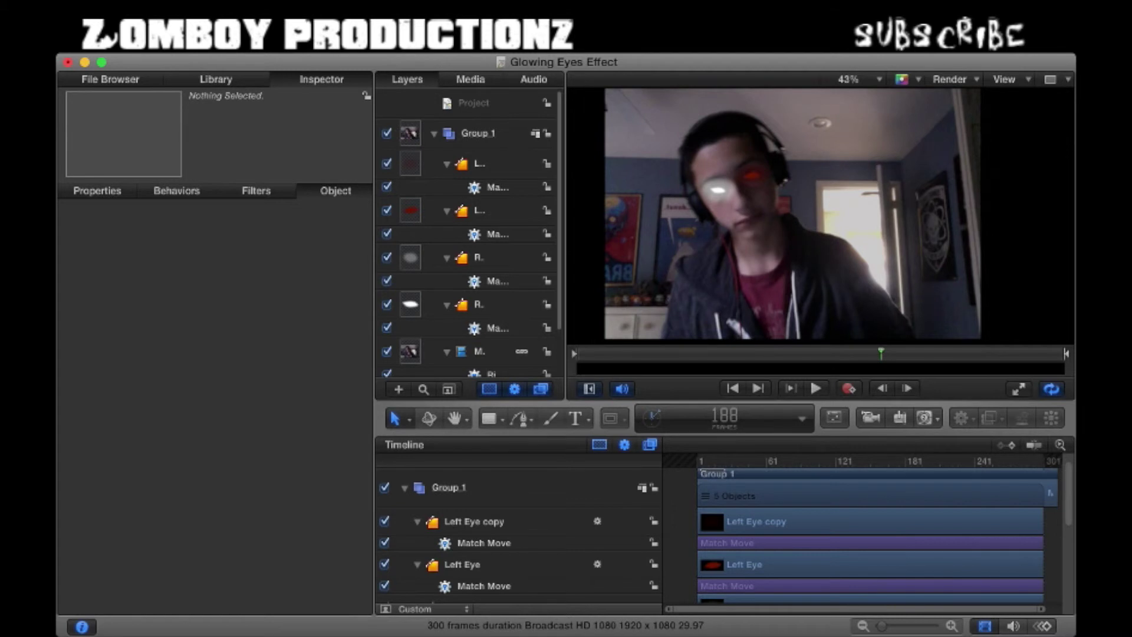
pyautogui.press('super+2')
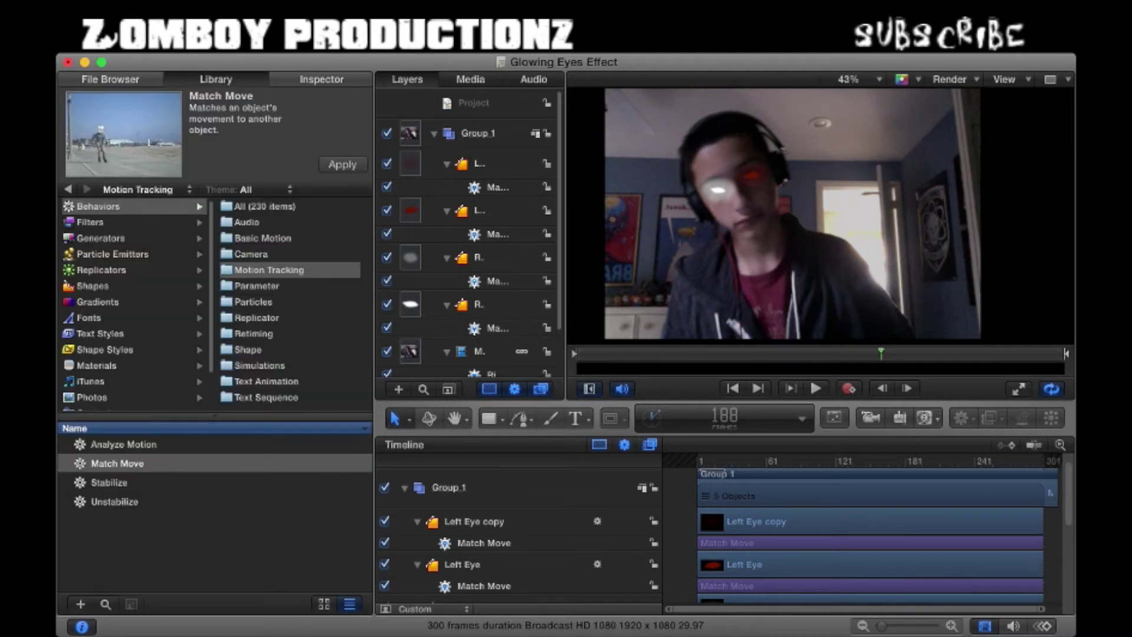
pyautogui.press('super+3')
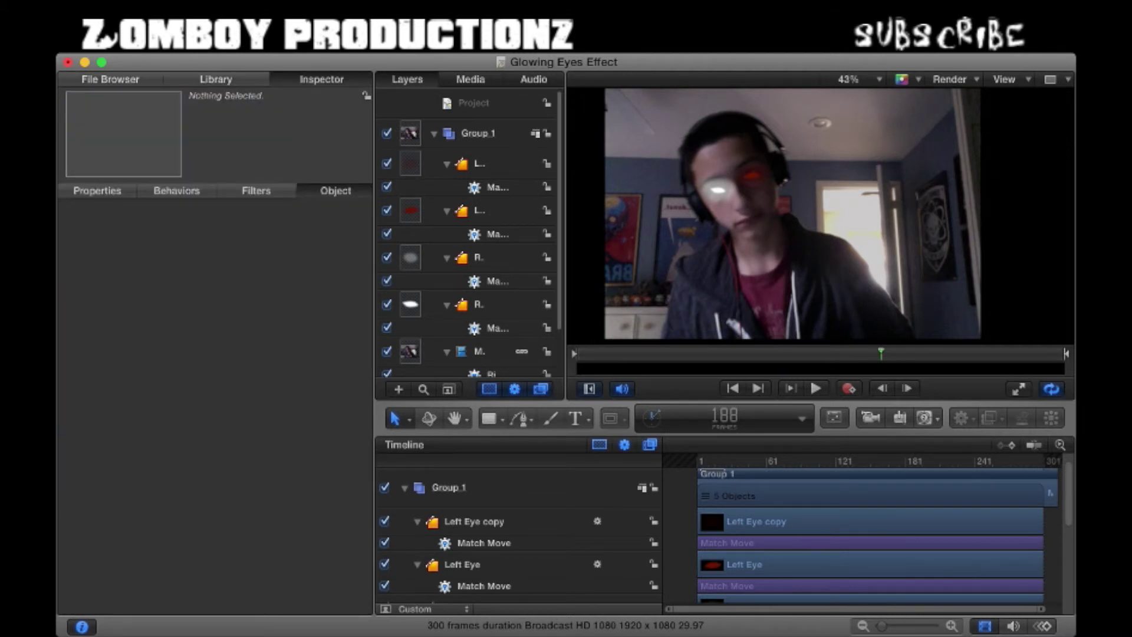
pyautogui.click(497, 187)
pyautogui.click(480, 164)
pyautogui.click(497, 235)
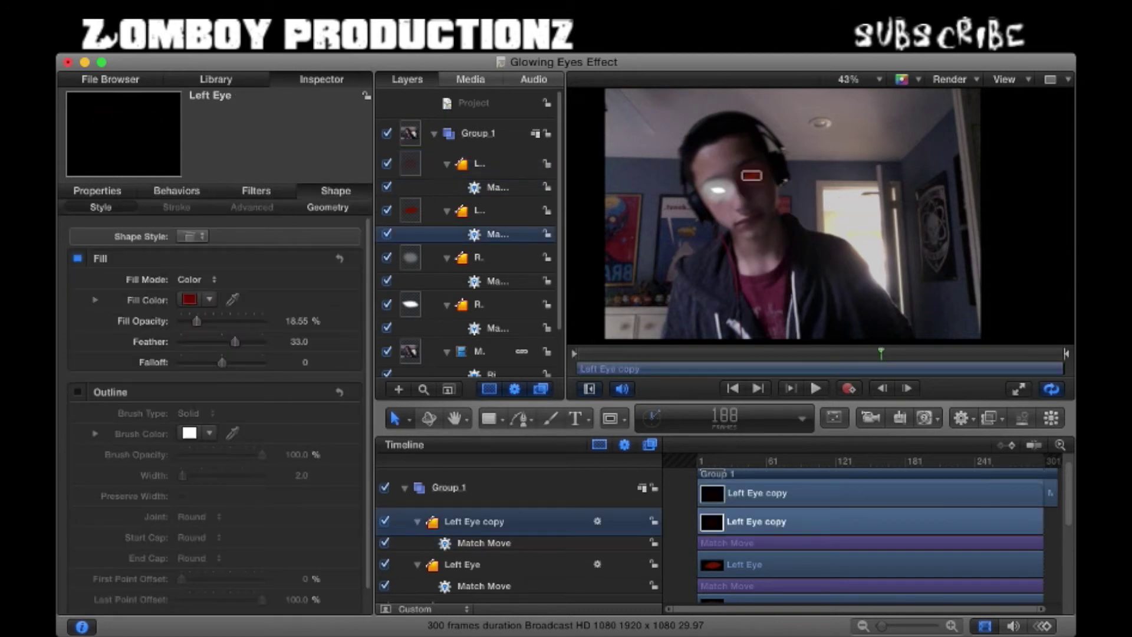
pyautogui.click(725, 586)
pyautogui.click(709, 500)
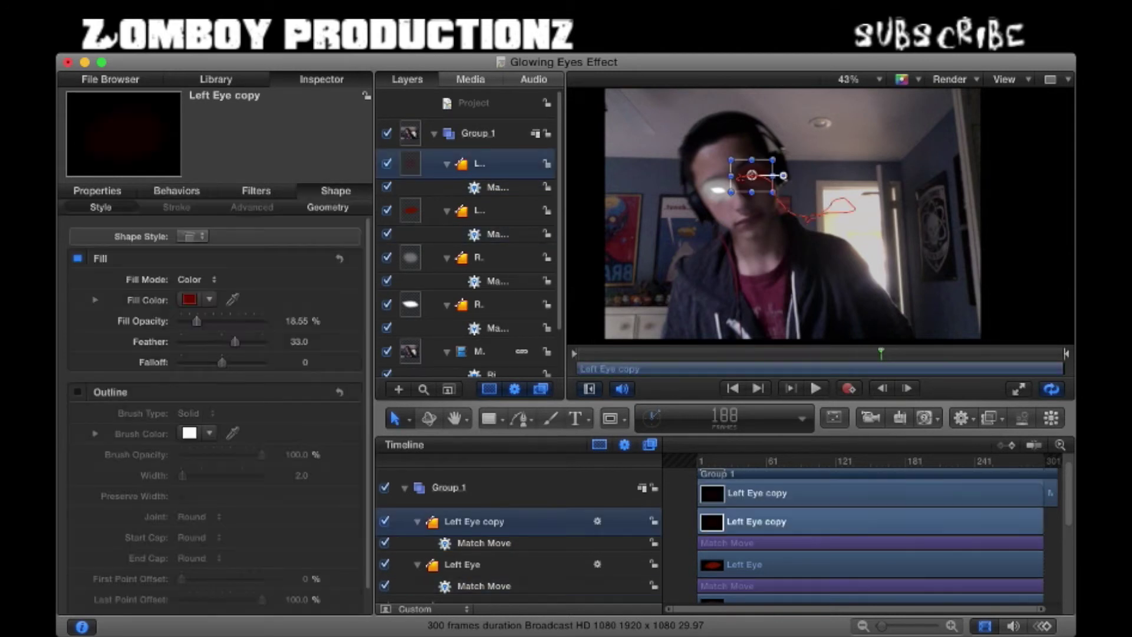
# Step: Browse and preview the particle emitters in the library, and choose Big Blast
pyautogui.click(216, 79)
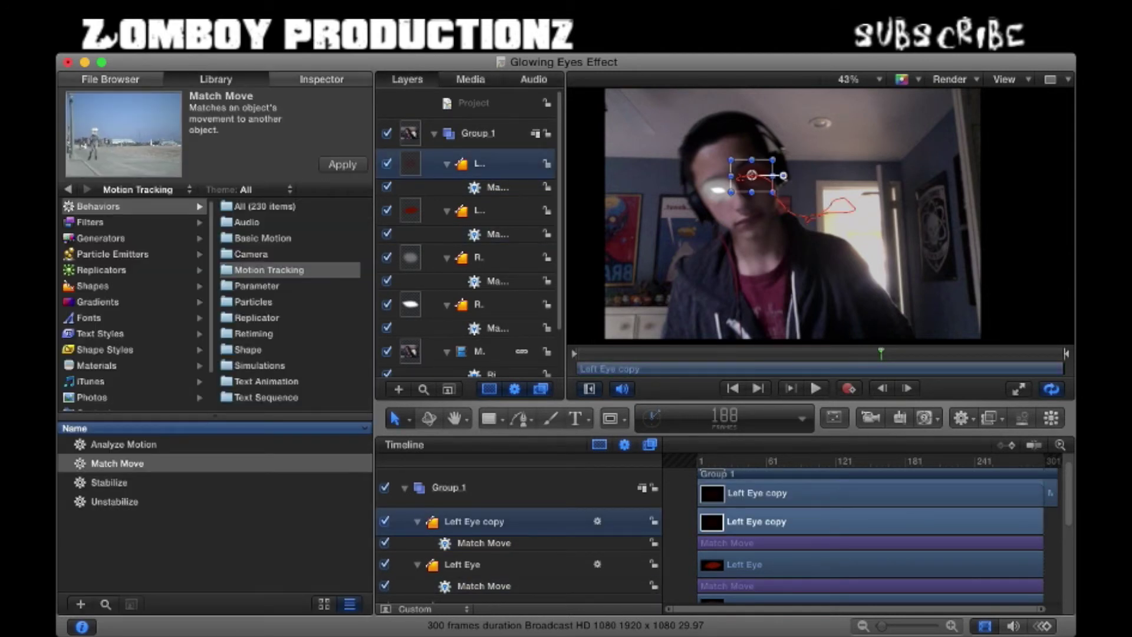
pyautogui.click(92, 286)
pyautogui.click(102, 270)
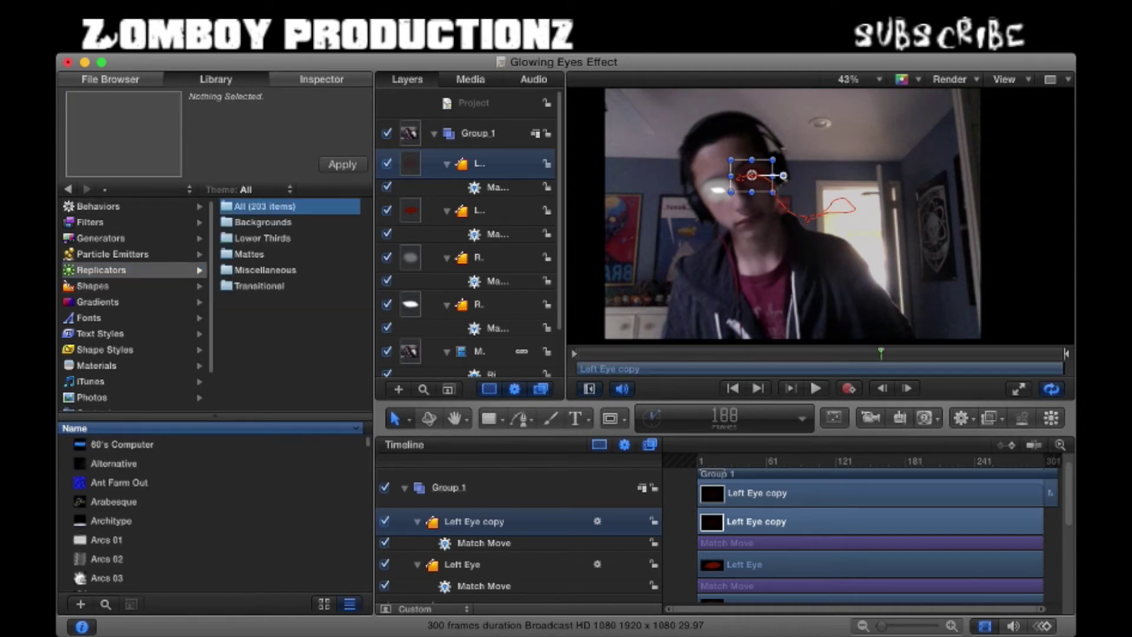
pyautogui.click(112, 254)
pyautogui.click(129, 463)
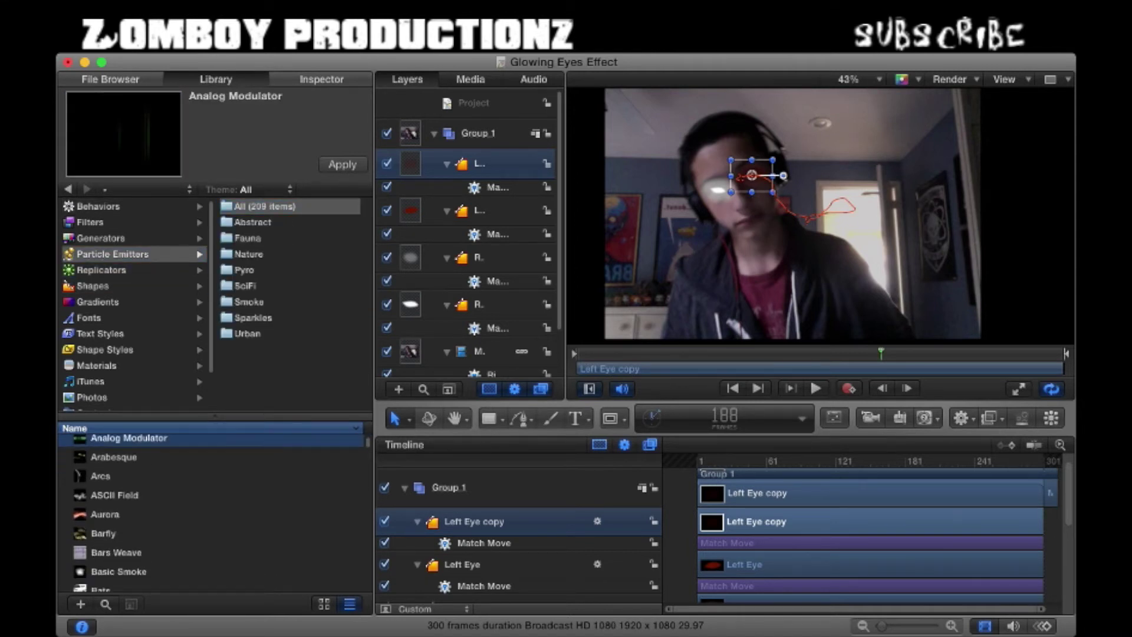
pyautogui.scroll(-3, 128, 463)
pyautogui.click(112, 518)
pyautogui.click(118, 499)
pyautogui.click(112, 538)
pyautogui.click(112, 556)
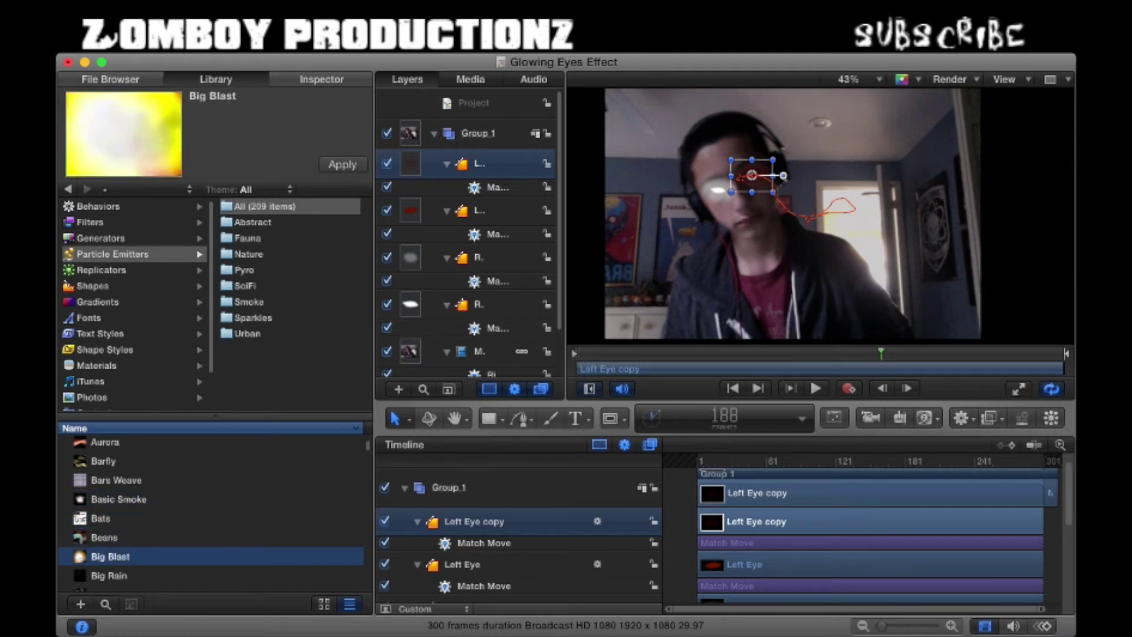
# Step: Add the Big Blast emitter in its own group above Group 1, shrunk and centered over the left eye
pyautogui.scroll(-3, 212, 512)
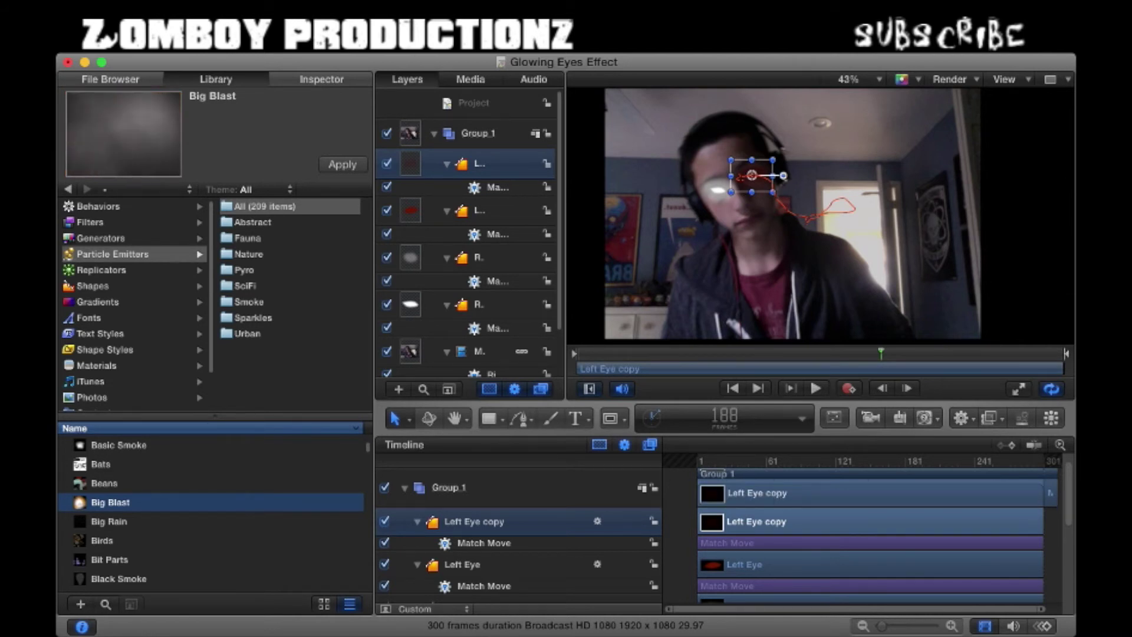
pyautogui.moveTo(110, 502); pyautogui.dragTo(490, 119)
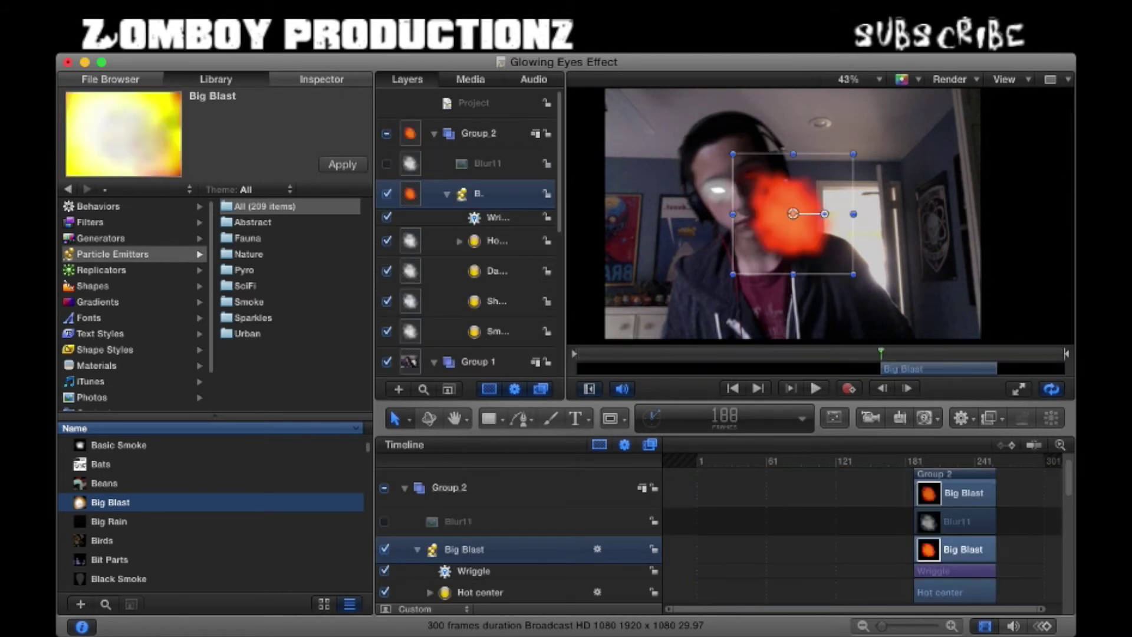
pyautogui.moveTo(793, 214); pyautogui.dragTo(718, 184)
pyautogui.moveTo(779, 244); pyautogui.dragTo(755, 180)
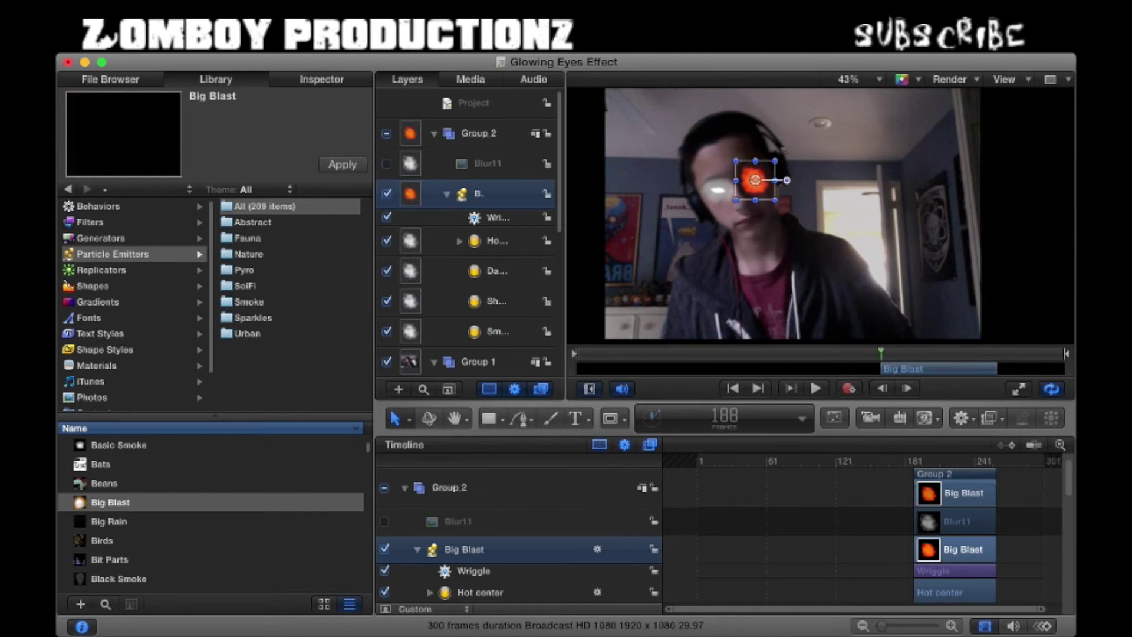
# Step: Add the Match Move motion tracking behavior to the Big Blast emitter and select it
pyautogui.click(99, 207)
pyautogui.click(269, 270)
pyautogui.click(117, 463)
pyautogui.moveTo(117, 464); pyautogui.dragTo(472, 194)
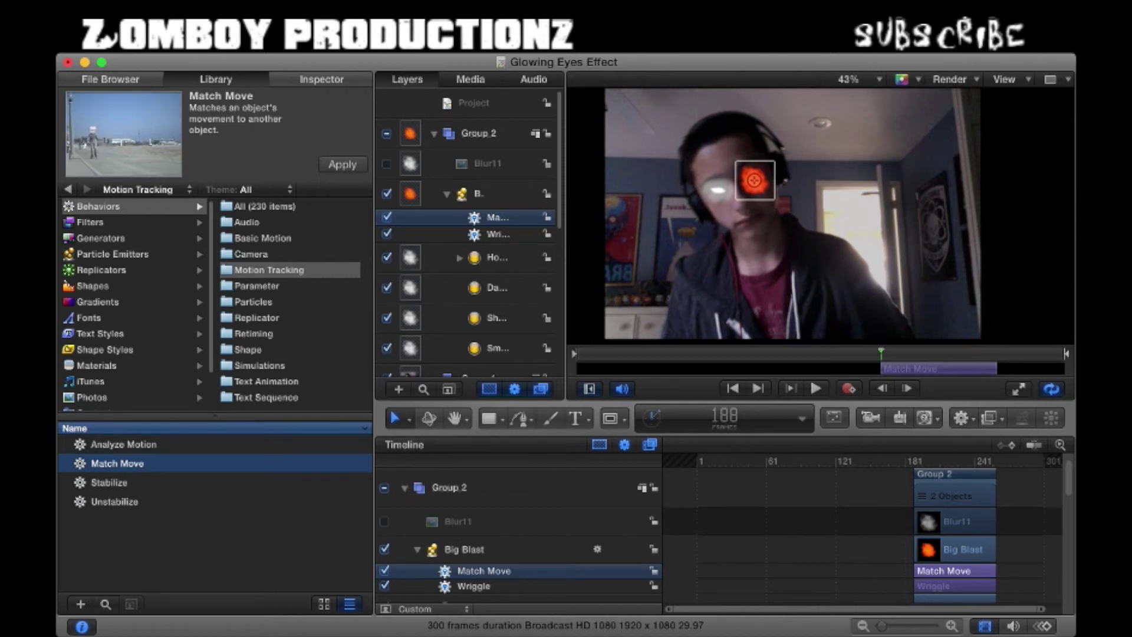
pyautogui.click(498, 235)
pyautogui.click(498, 218)
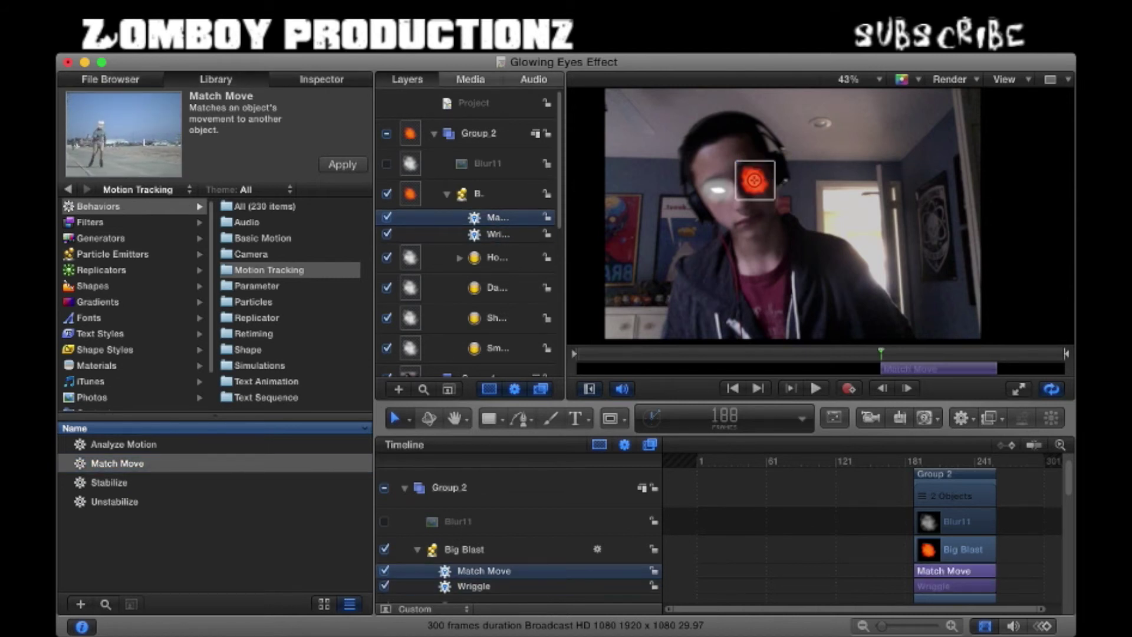
# Step: Set the source of Big Blast's Match Move to the Left Eye tracker and play back the clip
pyautogui.click(321, 79)
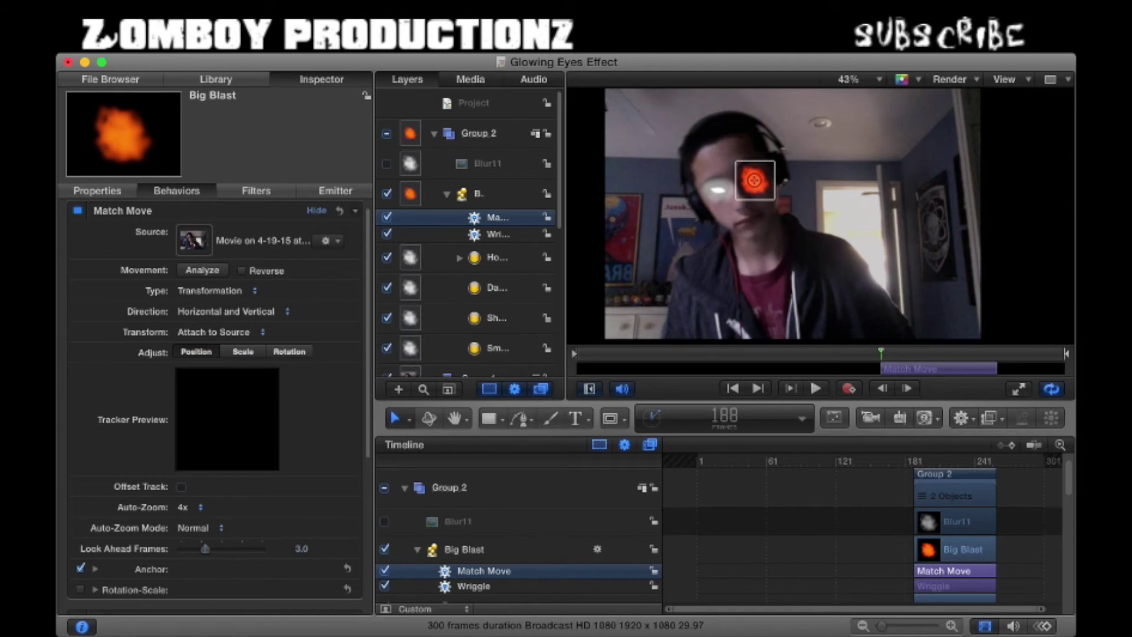
pyautogui.scroll(-3, 466, 233)
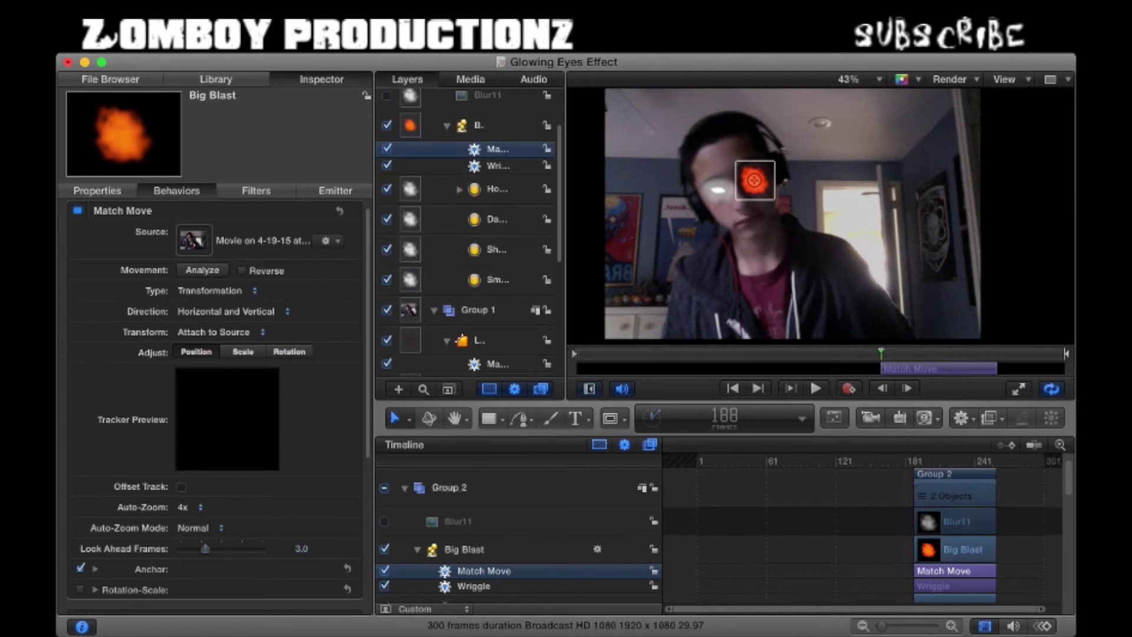
pyautogui.scroll(3, 465, 233)
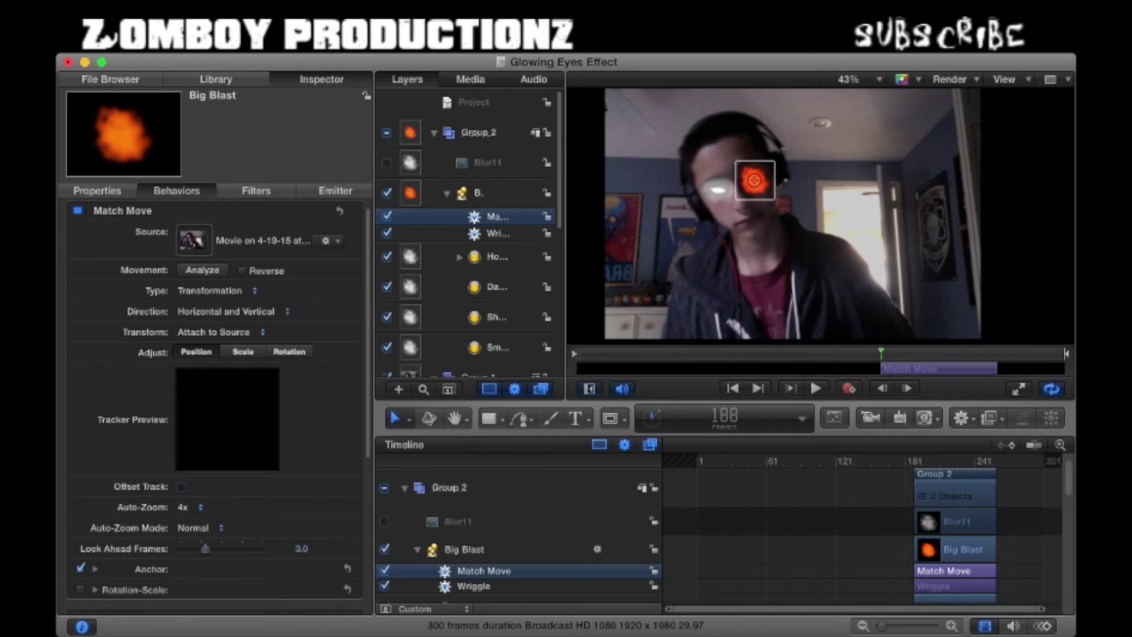
pyautogui.scroll(-5, 519, 530)
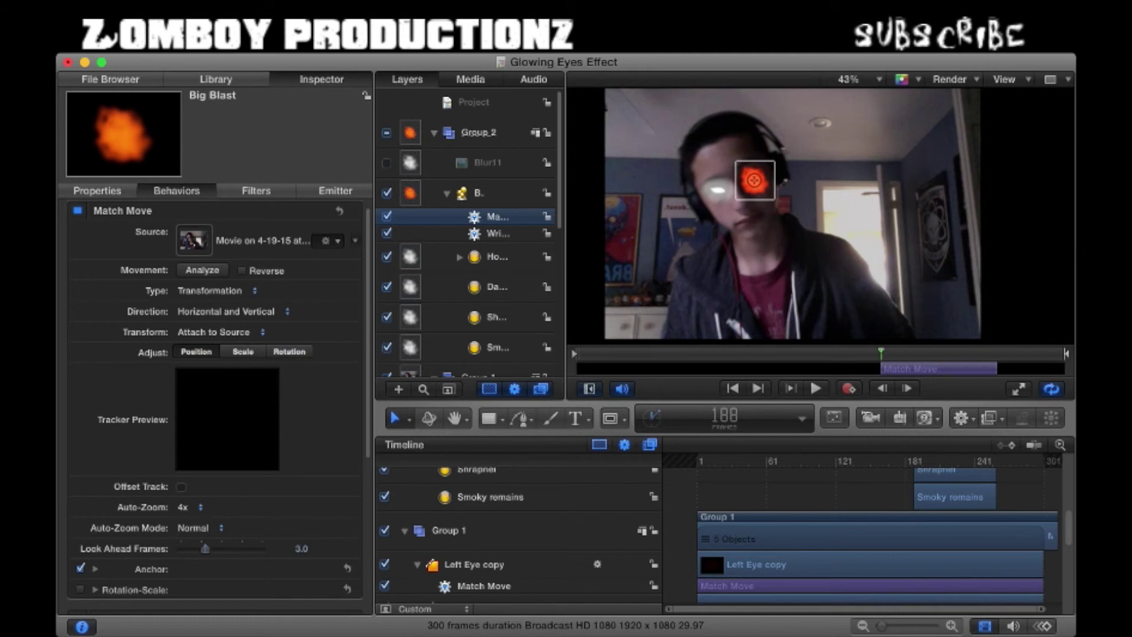
pyautogui.click(328, 241)
pyautogui.press('space')
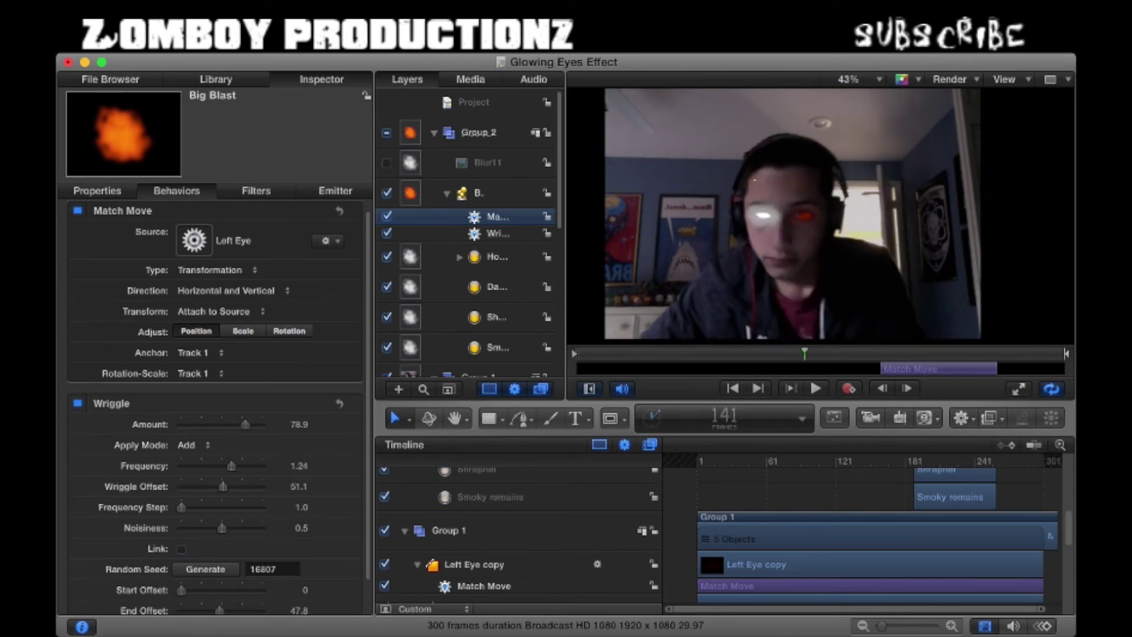
# Step: Try to shift the Smoky remains and Shrapnel cells of Big Blast earlier in the timeline
pyautogui.moveTo(955, 496); pyautogui.dragTo(791, 496)
pyautogui.moveTo(955, 474); pyautogui.dragTo(793, 472)
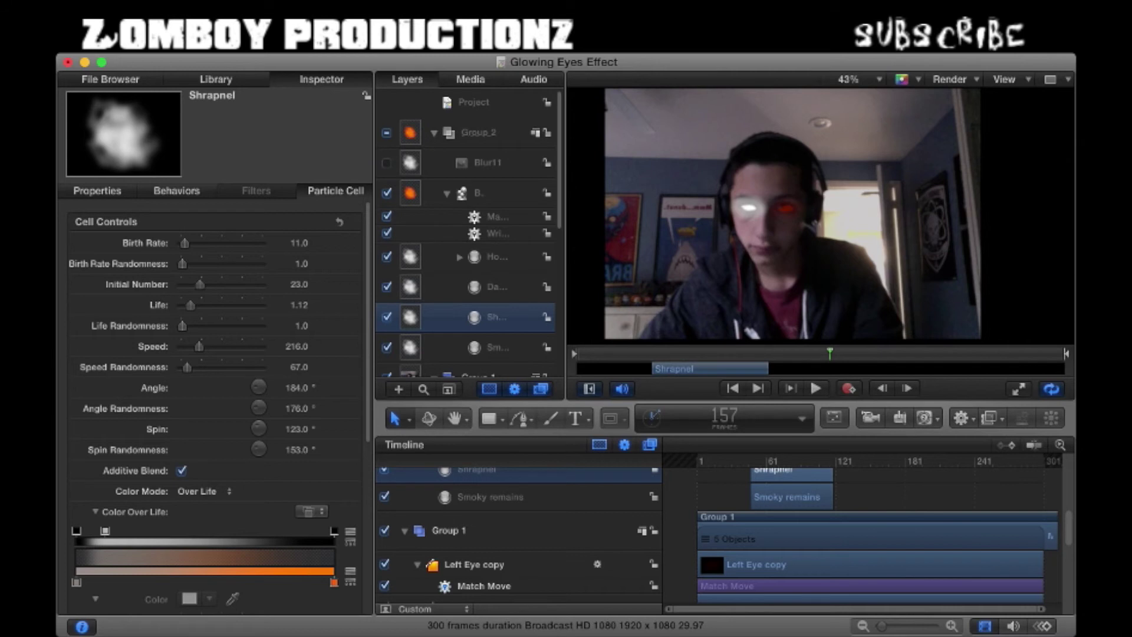
pyautogui.moveTo(830, 354); pyautogui.dragTo(779, 354)
pyautogui.scroll(8, 826, 530)
pyautogui.scroll(-5, 825, 531)
pyautogui.scroll(-2, 707, 530)
pyautogui.scroll(7, 884, 531)
# Step: Try to shift Group 2 and the Big Blast emitter earlier in the timeline, and undo the timing moves
pyautogui.moveTo(958, 520); pyautogui.dragTo(840, 520)
pyautogui.moveTo(963, 577); pyautogui.dragTo(838, 577)
pyautogui.moveTo(780, 354); pyautogui.dragTo(634, 353)
pyautogui.press('space')
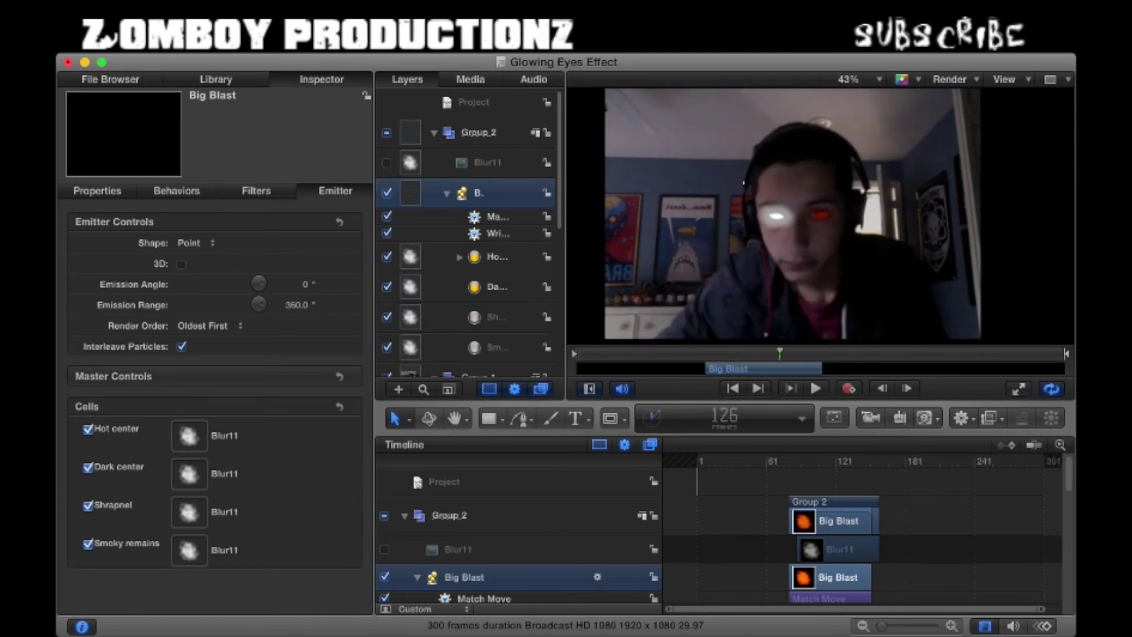
pyautogui.press('super+z')
pyautogui.press('super+z')
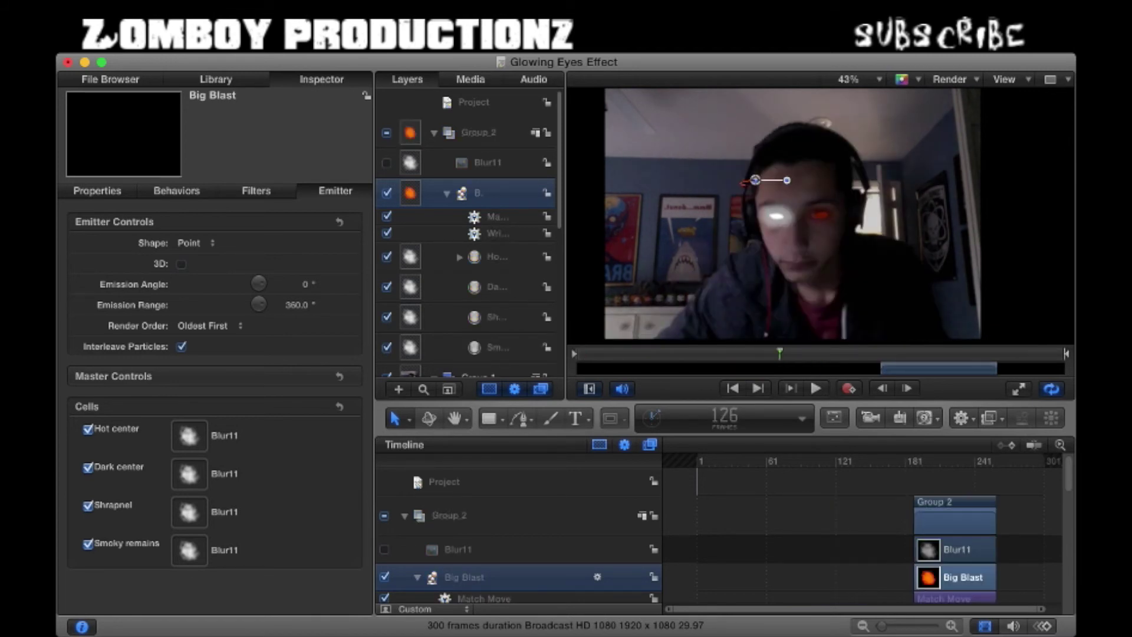
# Step: Play back the clip and step frame by frame to frame 216 to examine the Big Blast over the left eye
pyautogui.press('space')
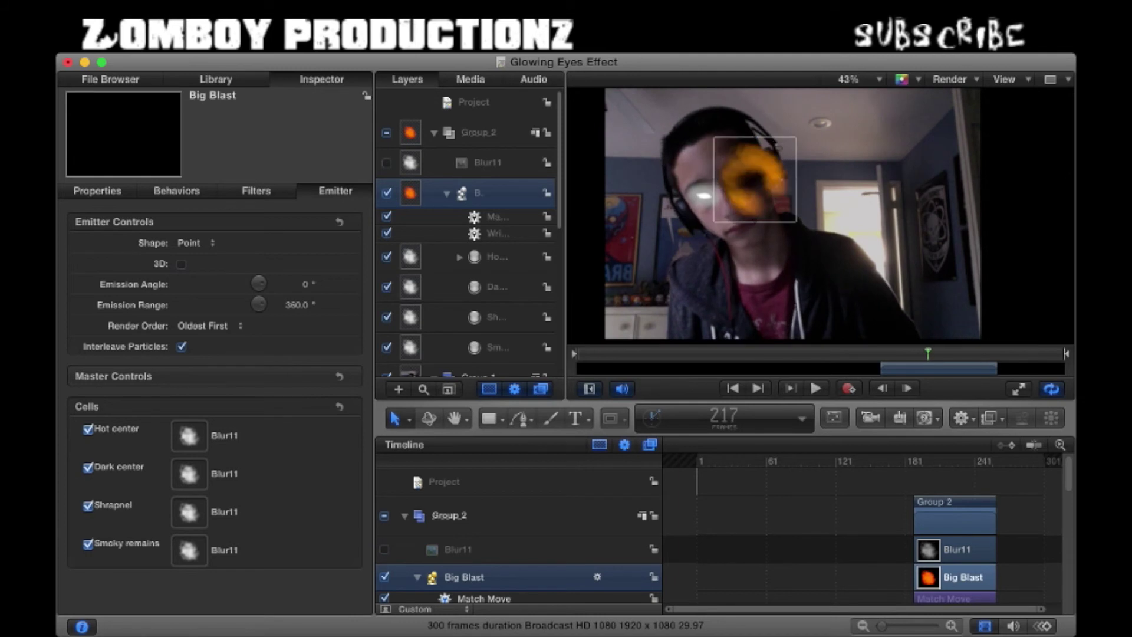
pyautogui.press('space')
pyautogui.press('Left')
pyautogui.press('Left')
pyautogui.press('Left')
pyautogui.press('Left')
pyautogui.press('Left')
pyautogui.press('Left')
pyautogui.press('Left')
pyautogui.press('Left')
pyautogui.press('Left')
pyautogui.press('Left')
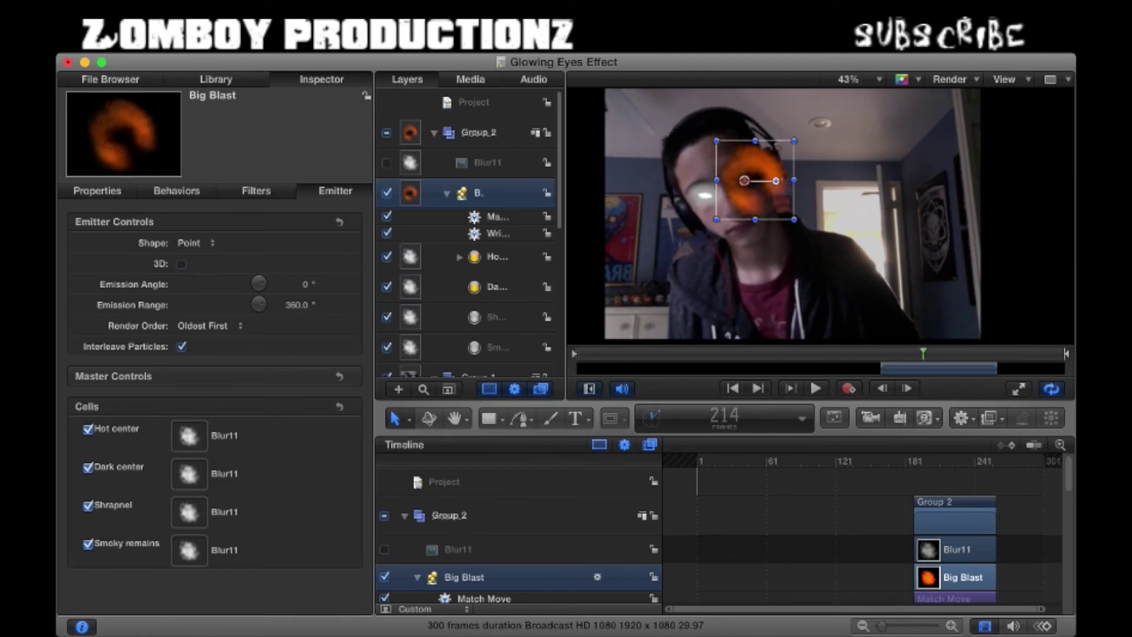
pyautogui.press('Right')
pyautogui.press('Right')
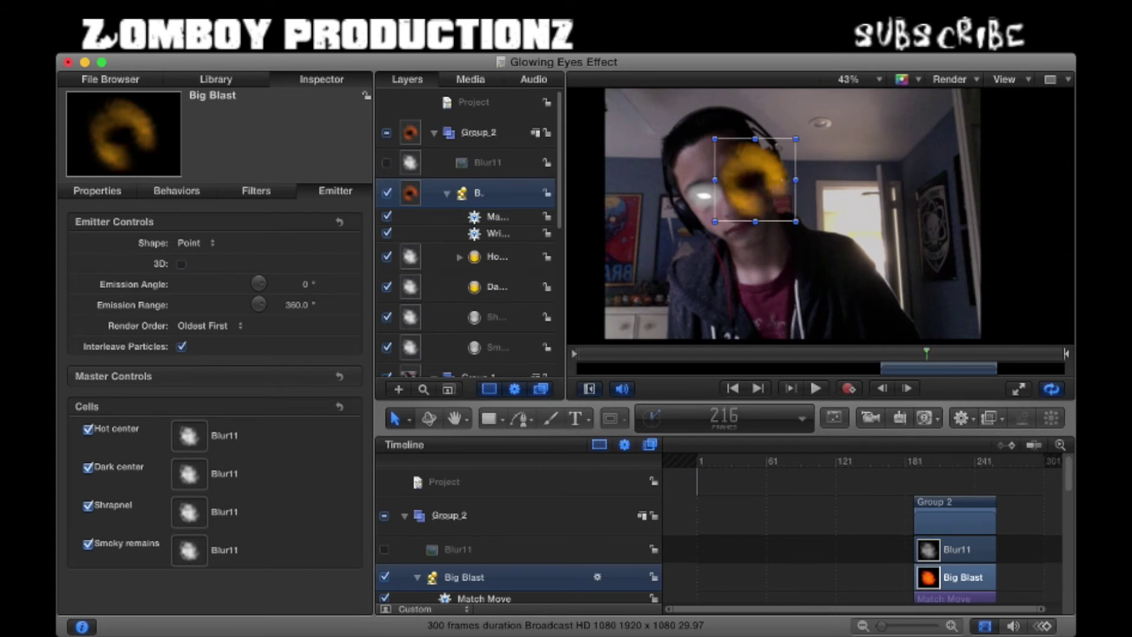
pyautogui.press('super+2')
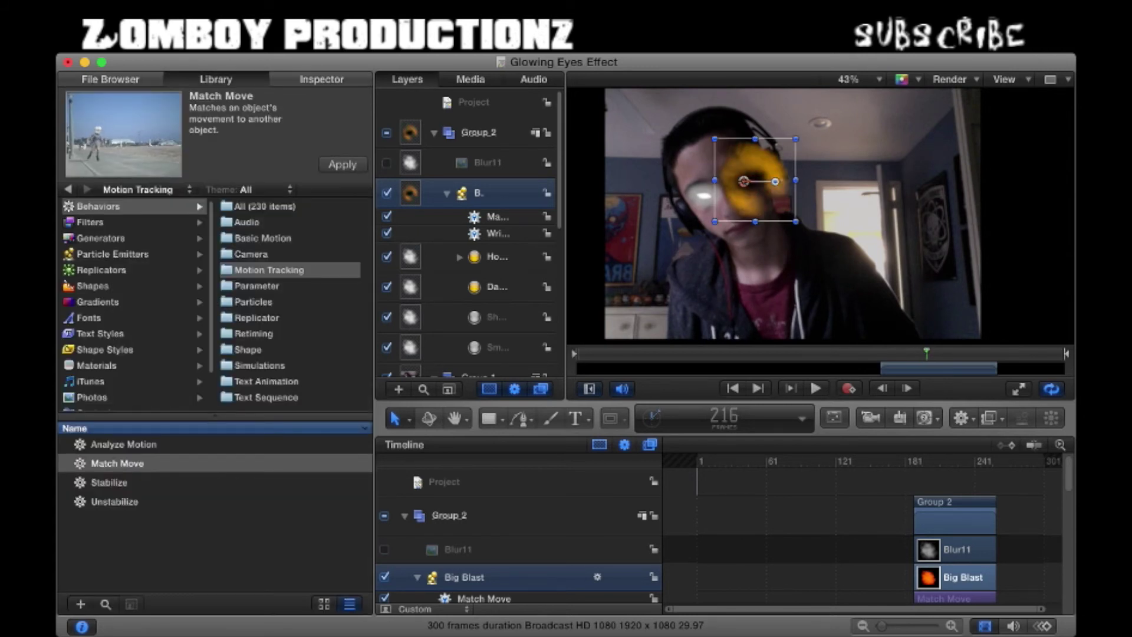
# Step: Preview particle emitters in the library and add the Brilliant emitter to the project as a new group above Group 2
pyautogui.click(112, 254)
pyautogui.scroll(-6, 112, 498)
pyautogui.click(112, 498)
pyautogui.click(111, 479)
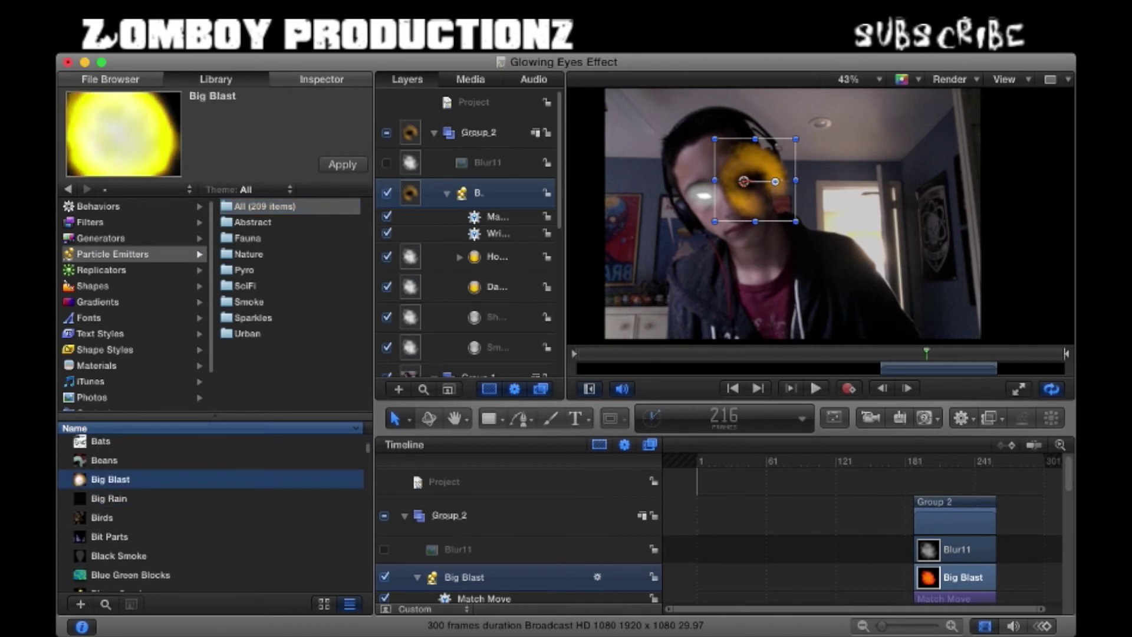
pyautogui.scroll(-3, 118, 486)
pyautogui.click(118, 486)
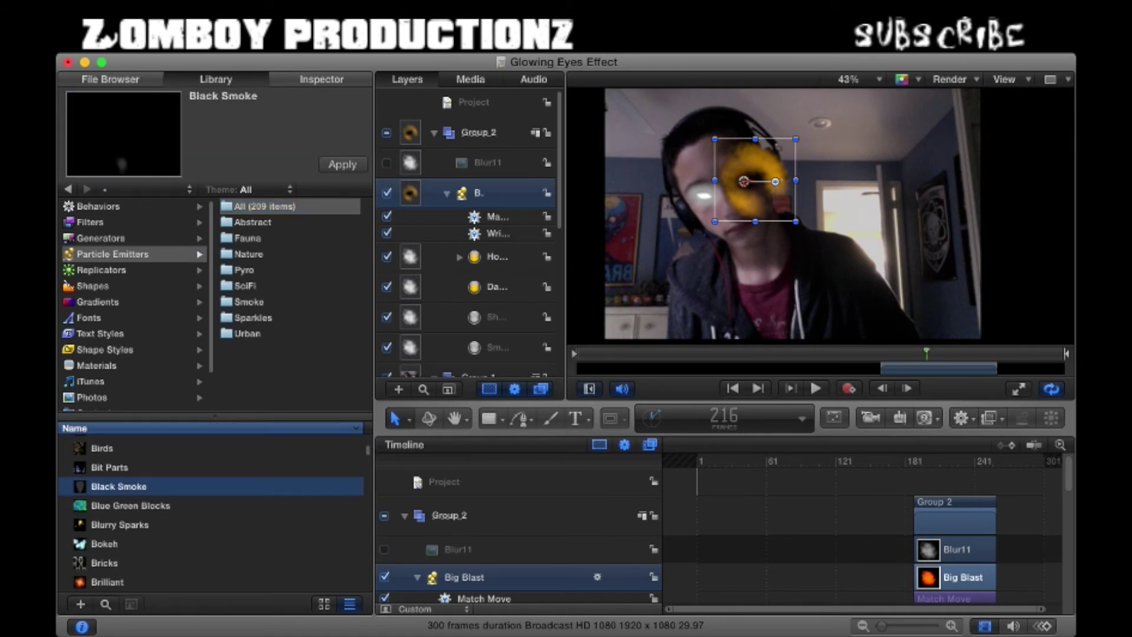
pyautogui.click(108, 582)
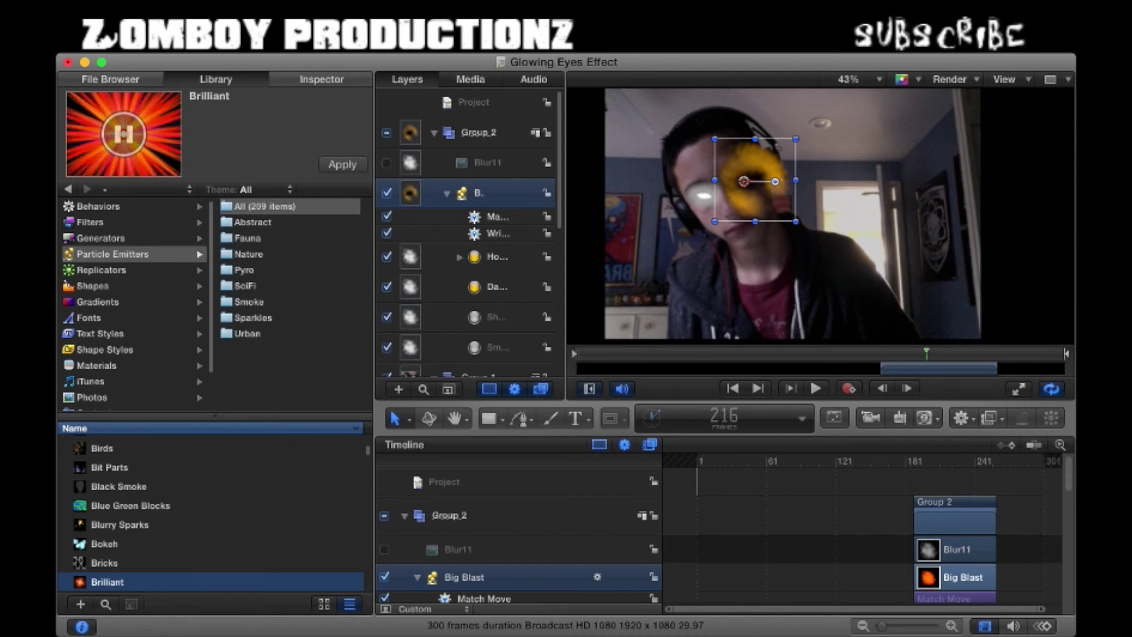
pyautogui.moveTo(107, 582); pyautogui.dragTo(448, 118)
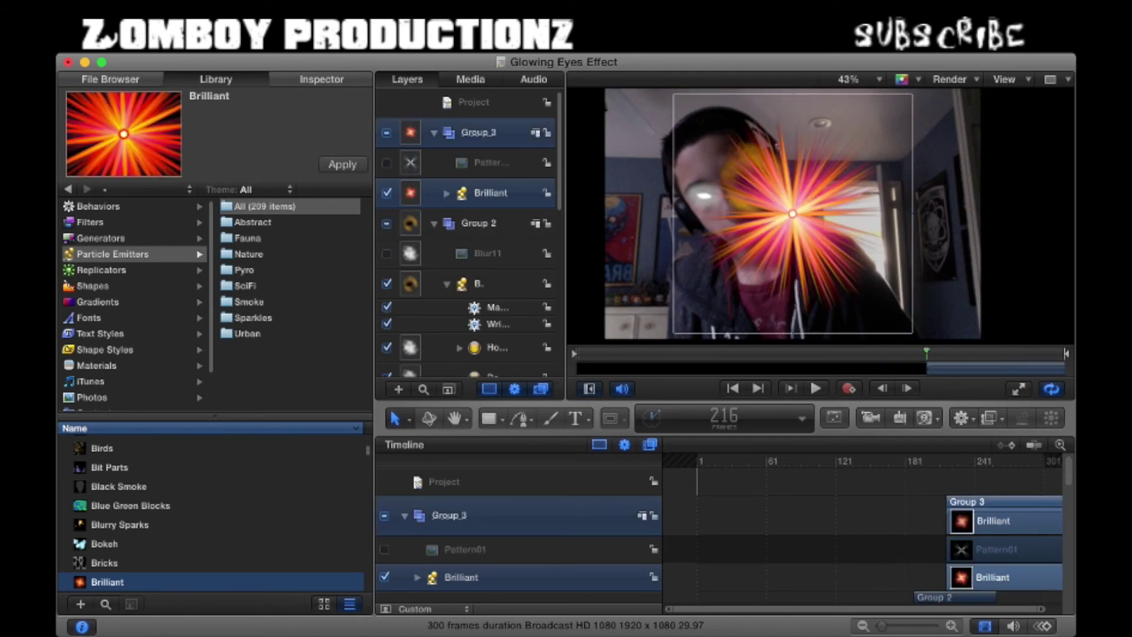
# Step: Shrink the Brilliant emitter and place it over the right eye at frame 216
pyautogui.moveTo(819, 320); pyautogui.dragTo(685, 187)
pyautogui.moveTo(632, 132); pyautogui.dragTo(704, 190)
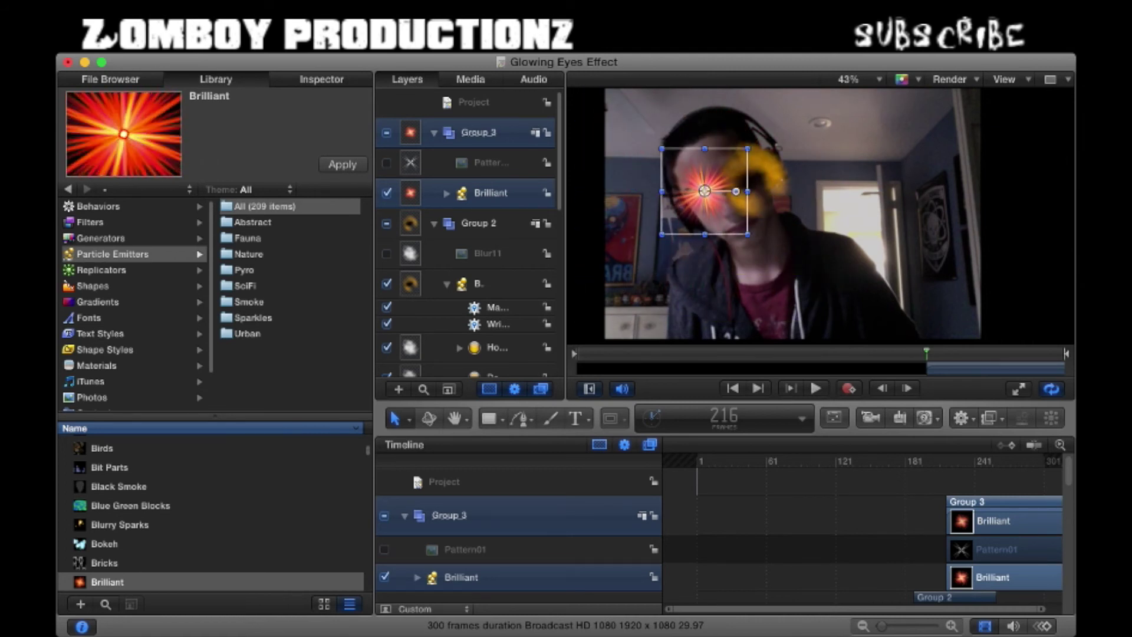
pyautogui.press('super+3')
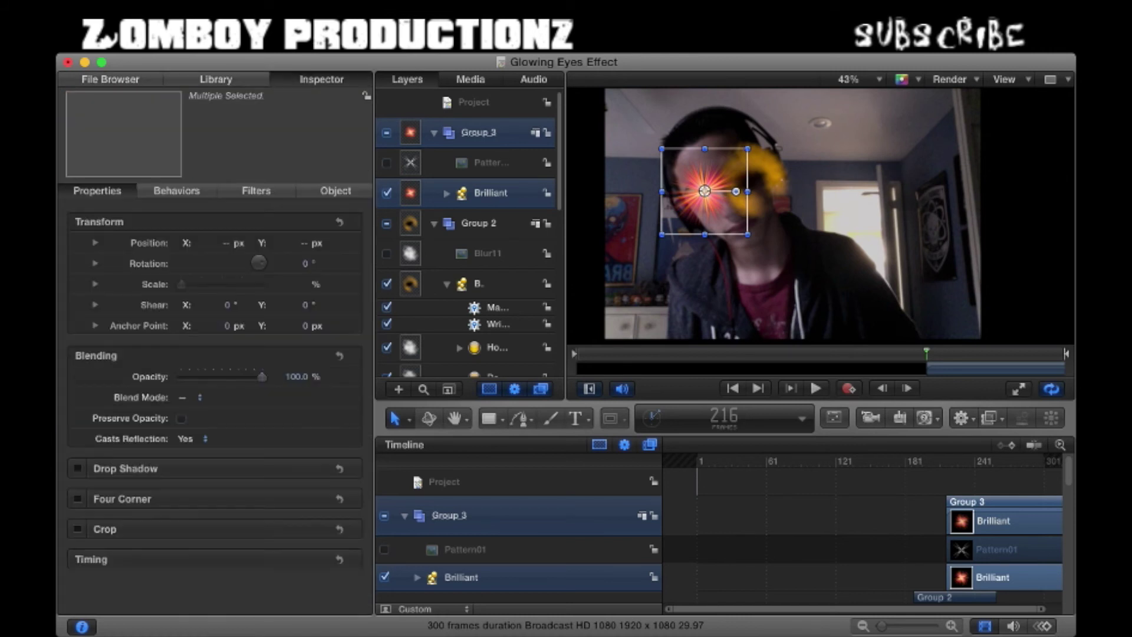
pyautogui.press('super+2')
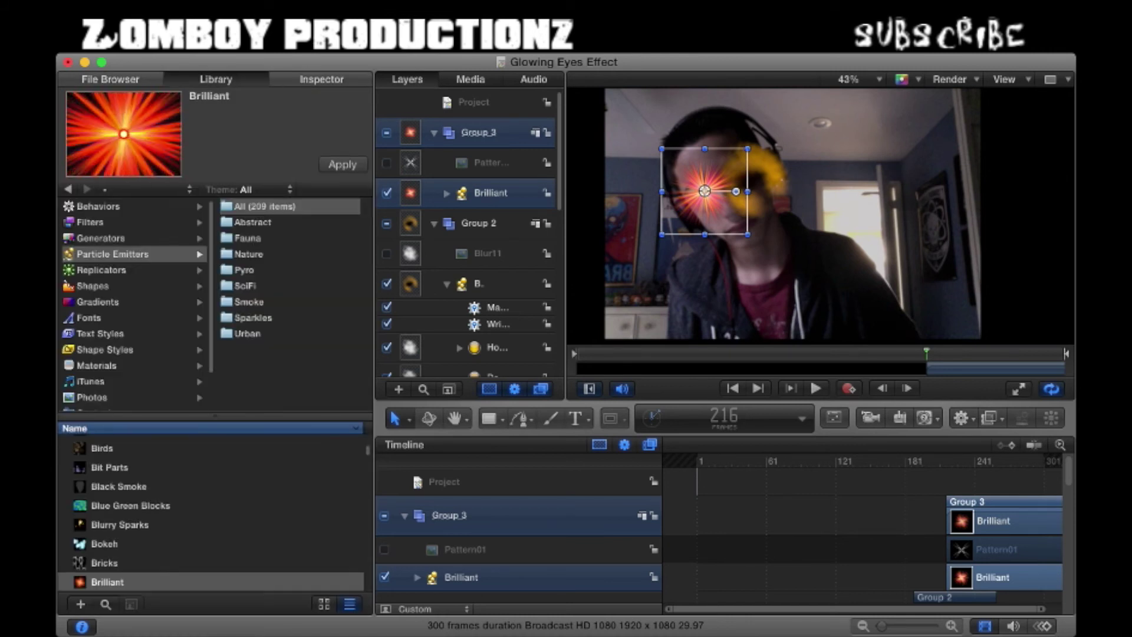
# Step: Apply the Match Move behavior to Group 3, set its source to the Right Eye tracker and play back the clip
pyautogui.click(99, 207)
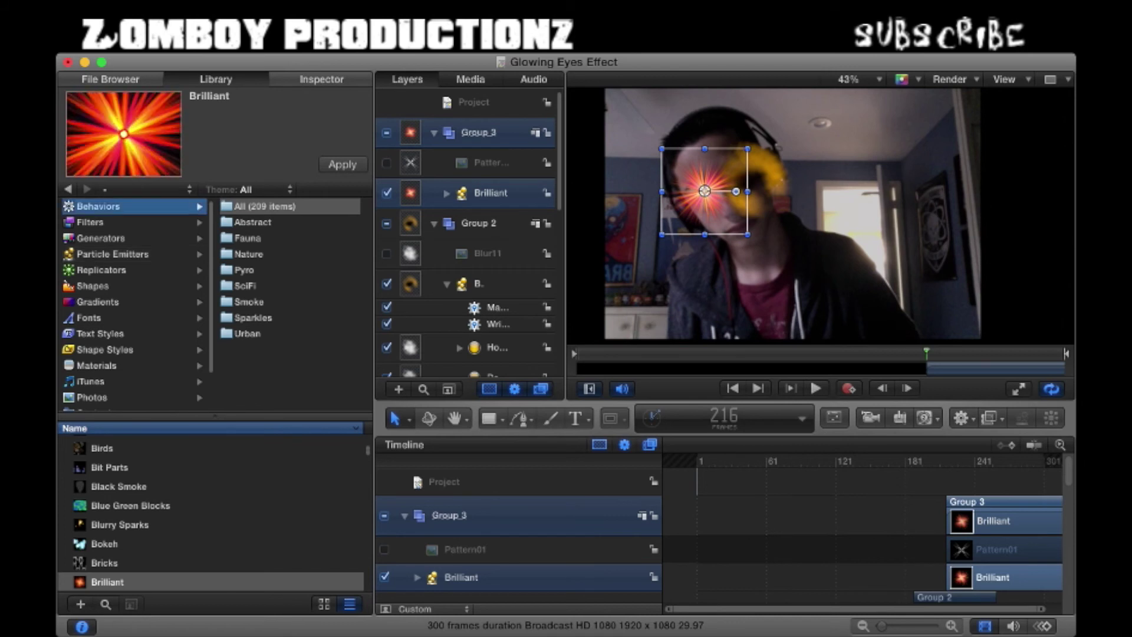
pyautogui.click(269, 270)
pyautogui.click(117, 464)
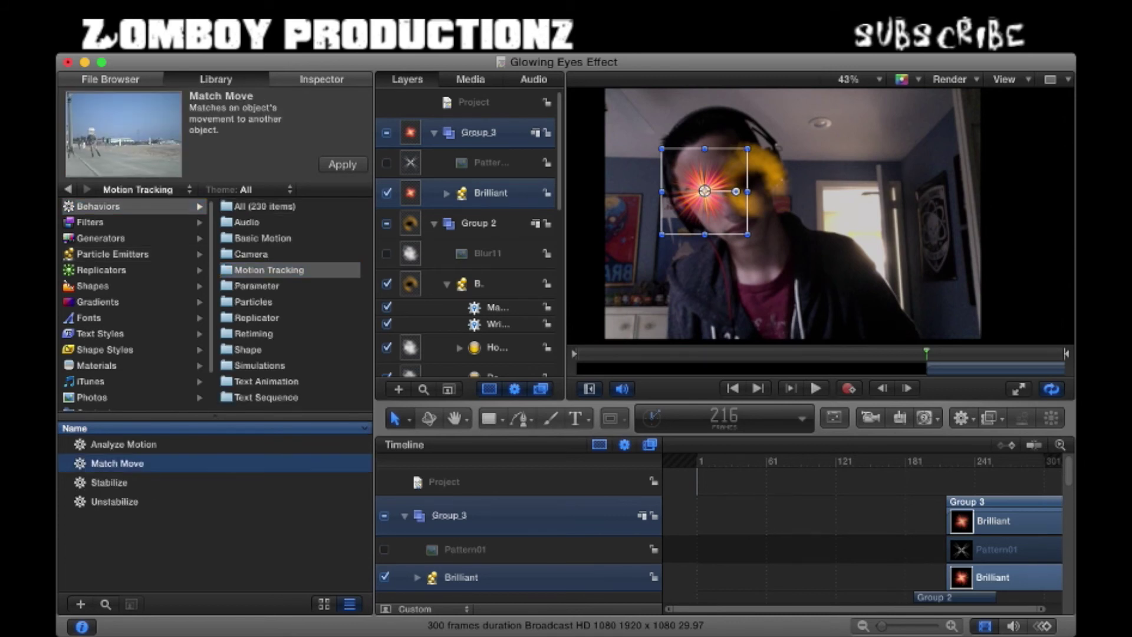
pyautogui.moveTo(117, 463); pyautogui.dragTo(471, 132)
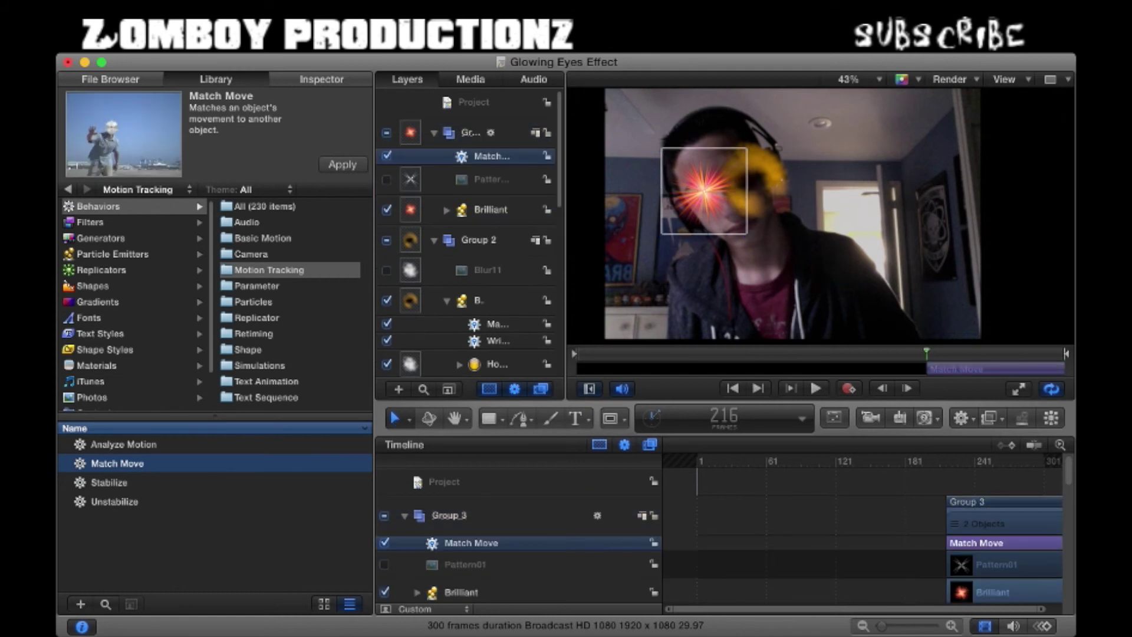
pyautogui.click(321, 79)
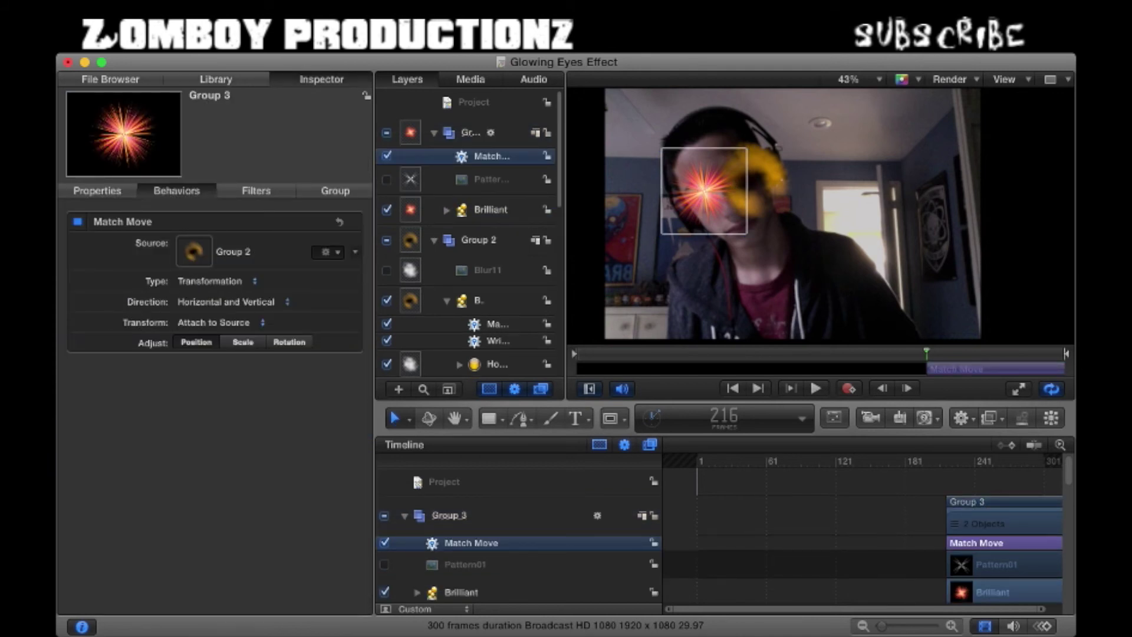
pyautogui.click(337, 267)
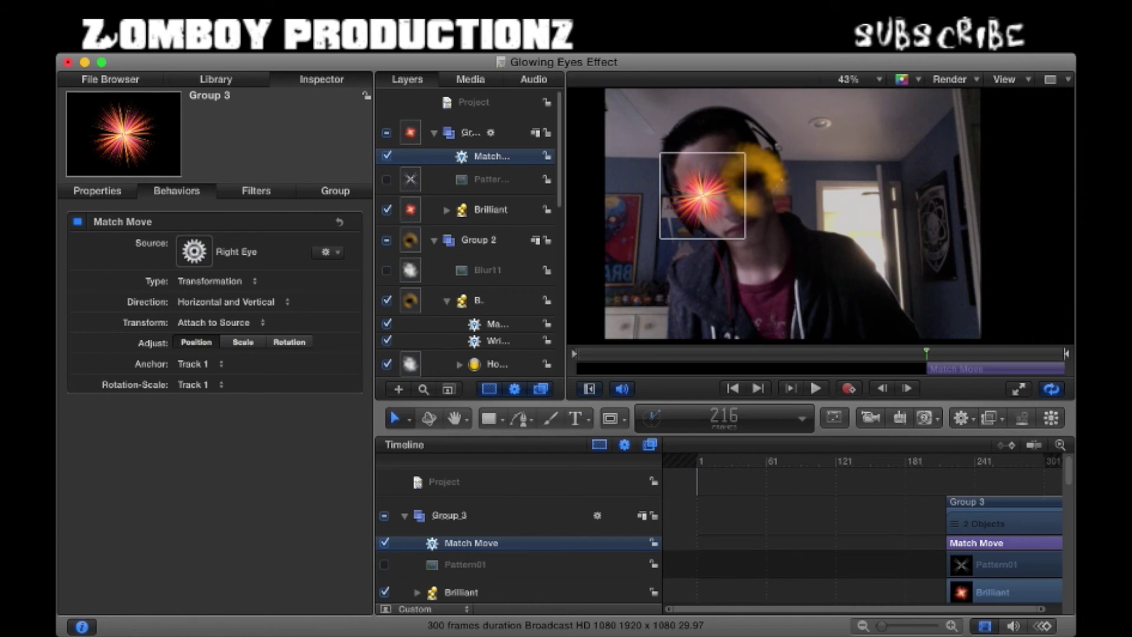
pyautogui.press('space')
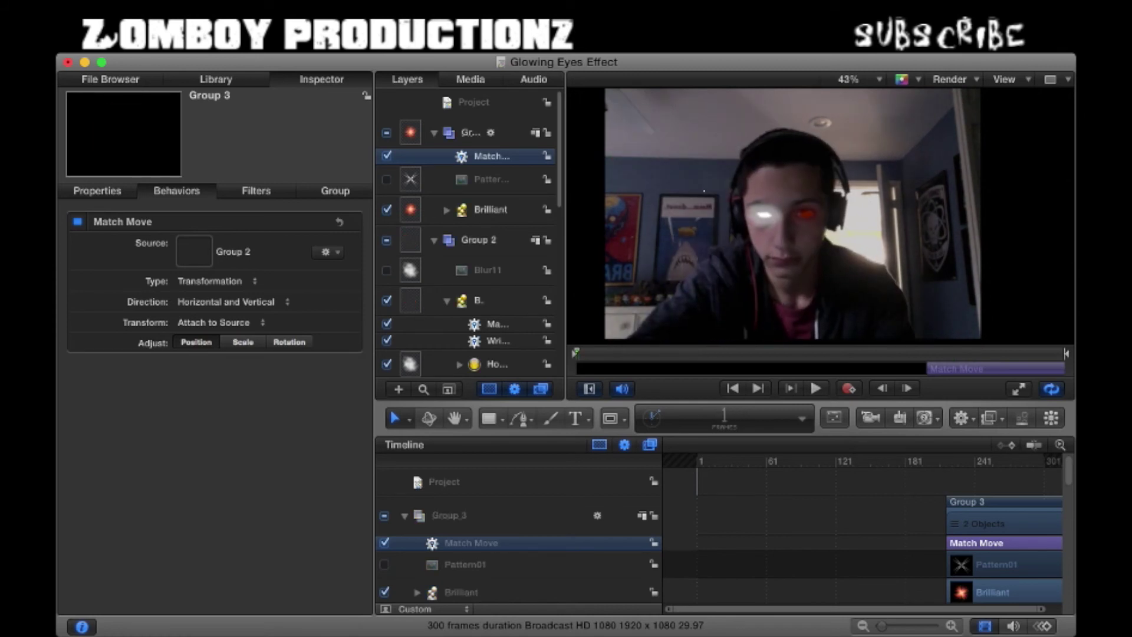
# Step: Shift Group 3's Pattern01, Match Move and Brilliant bars to the start of the timeline
pyautogui.scroll(-2, 519, 536)
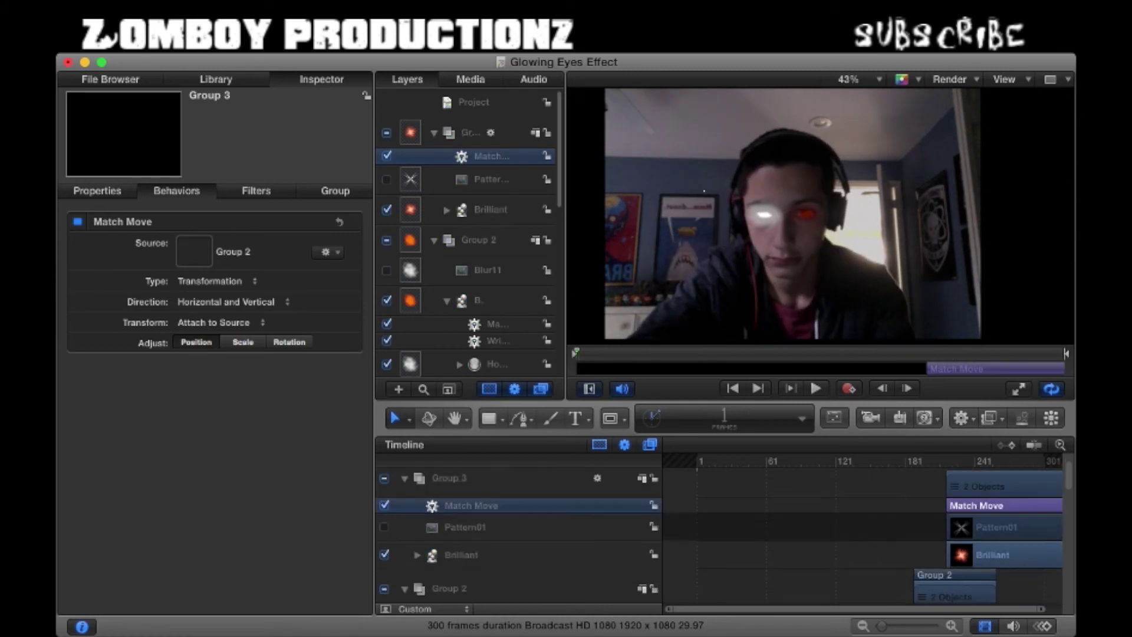
pyautogui.moveTo(1009, 527); pyautogui.dragTo(757, 527)
pyautogui.moveTo(996, 505); pyautogui.dragTo(740, 505)
pyautogui.press('space')
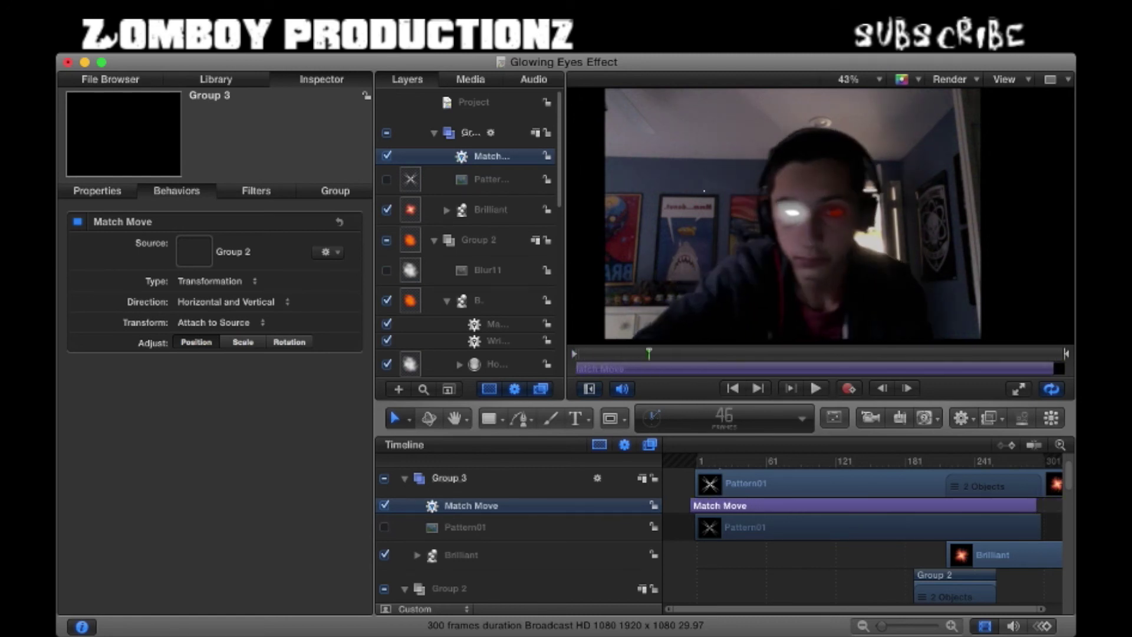
pyautogui.scroll(3, 863, 534)
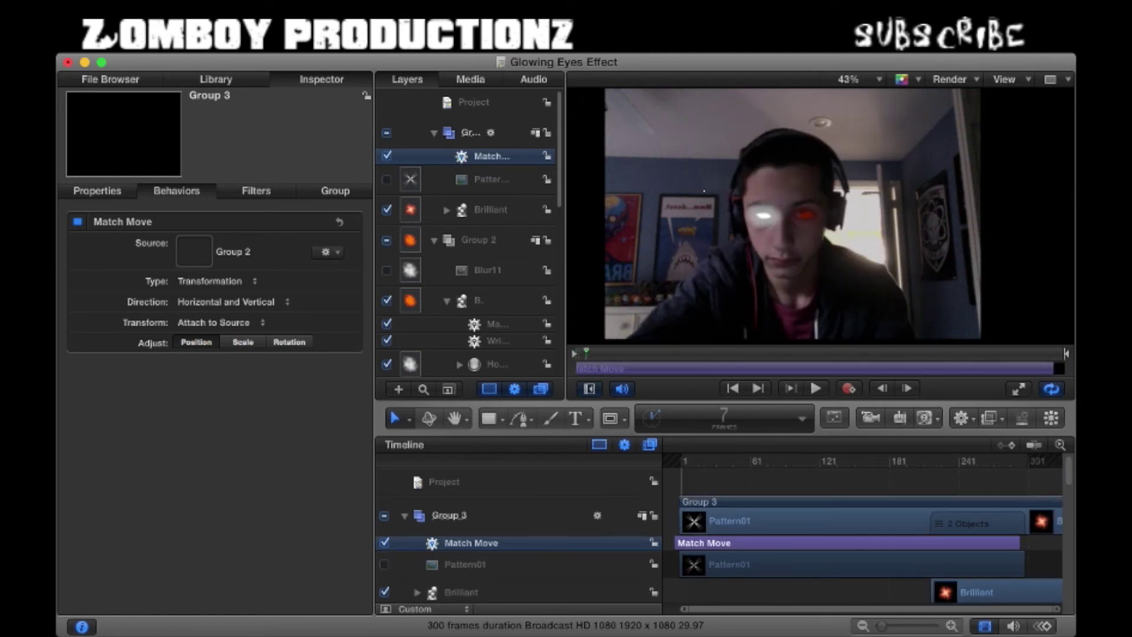
pyautogui.moveTo(996, 592); pyautogui.dragTo(735, 592)
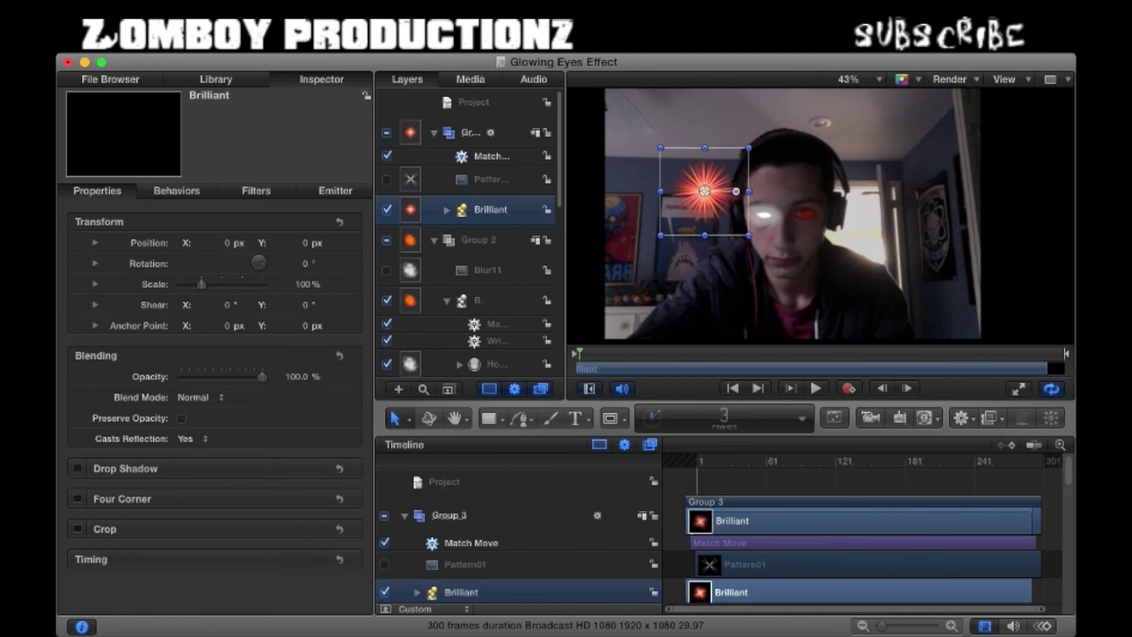
# Step: Move the Brilliant emitter onto the right eye at frame 31 and apply the Match Move behavior to the emitter
pyautogui.moveTo(721, 354); pyautogui.dragTo(625, 354)
pyautogui.moveTo(704, 192); pyautogui.dragTo(770, 223)
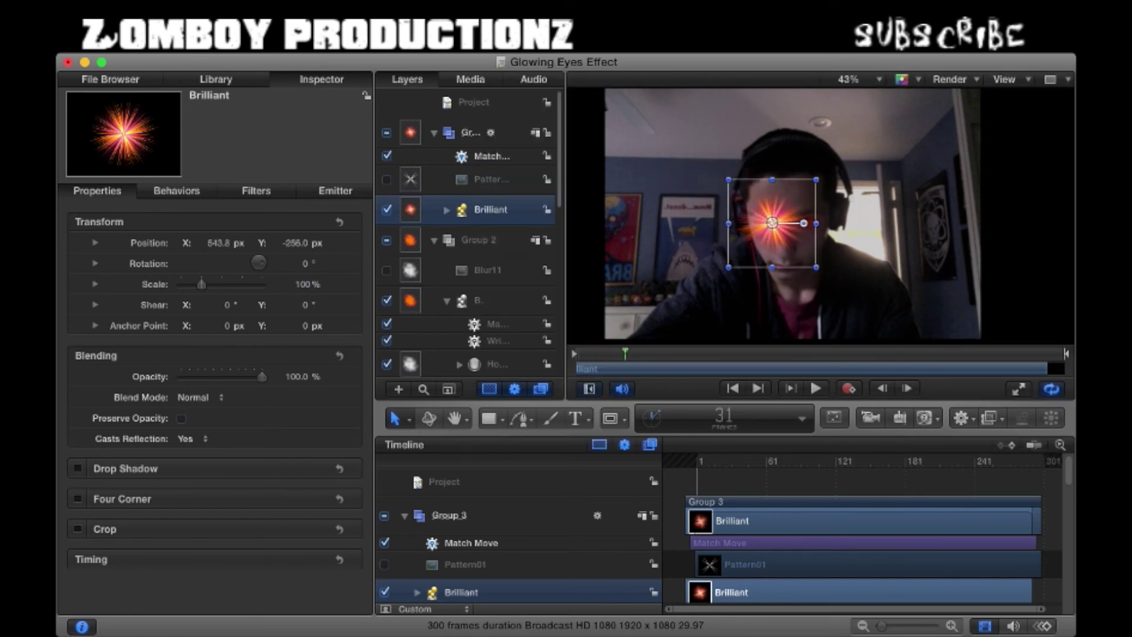
pyautogui.click(216, 79)
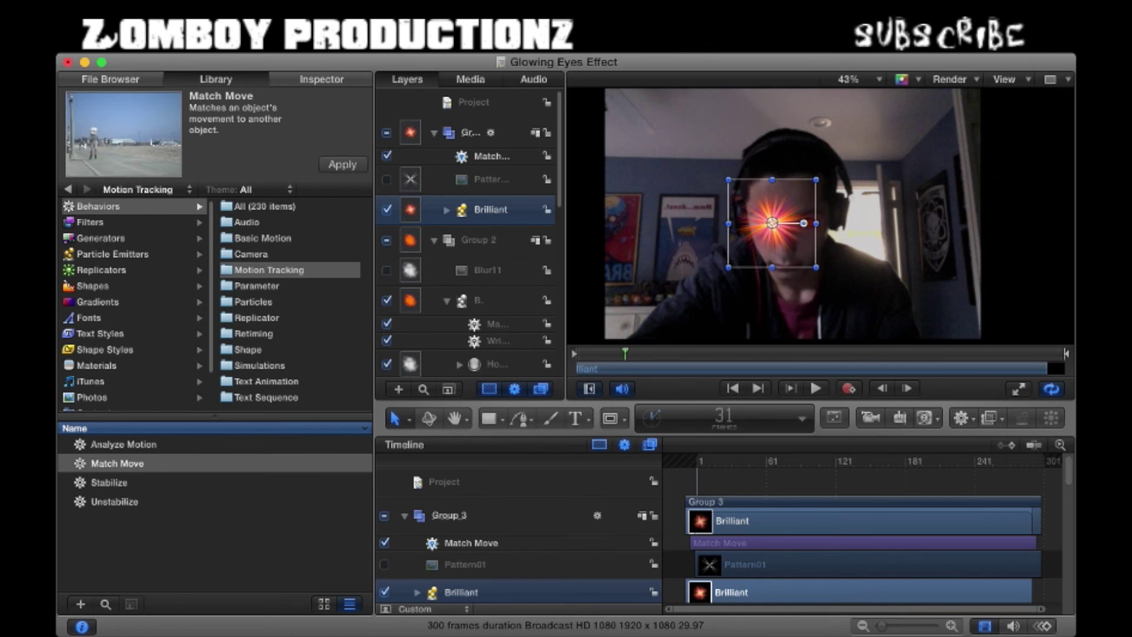
pyautogui.click(269, 270)
pyautogui.moveTo(117, 463); pyautogui.dragTo(483, 210)
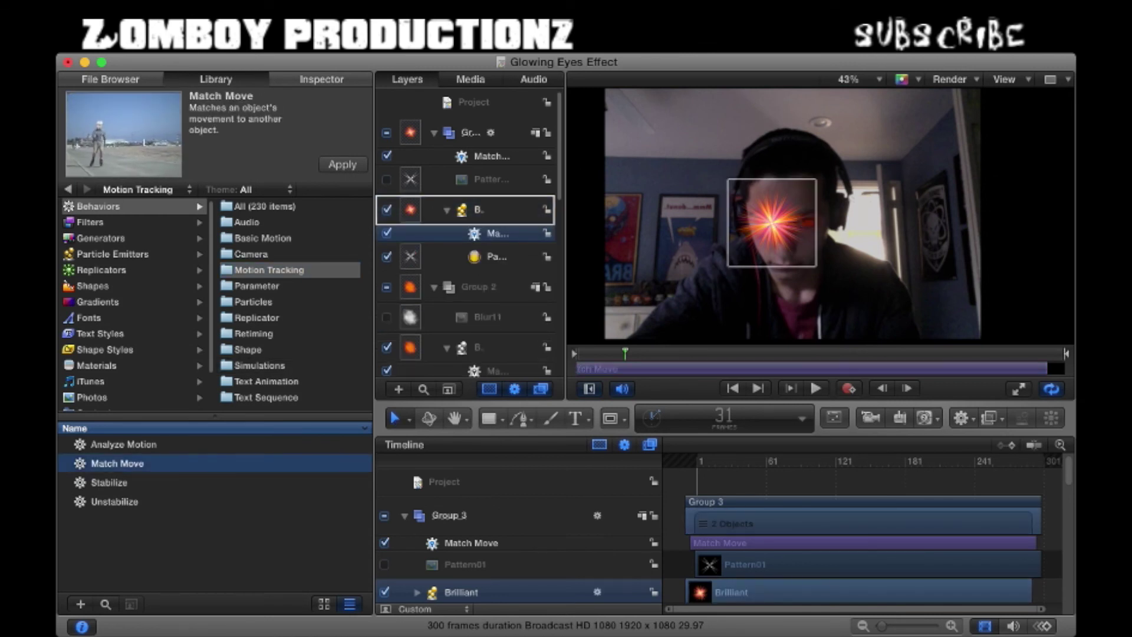
# Step: Set the source of Brilliant's Match Move to the Right Eye tracker and align the emitter with the right eye at frame 76
pyautogui.press('super+3')
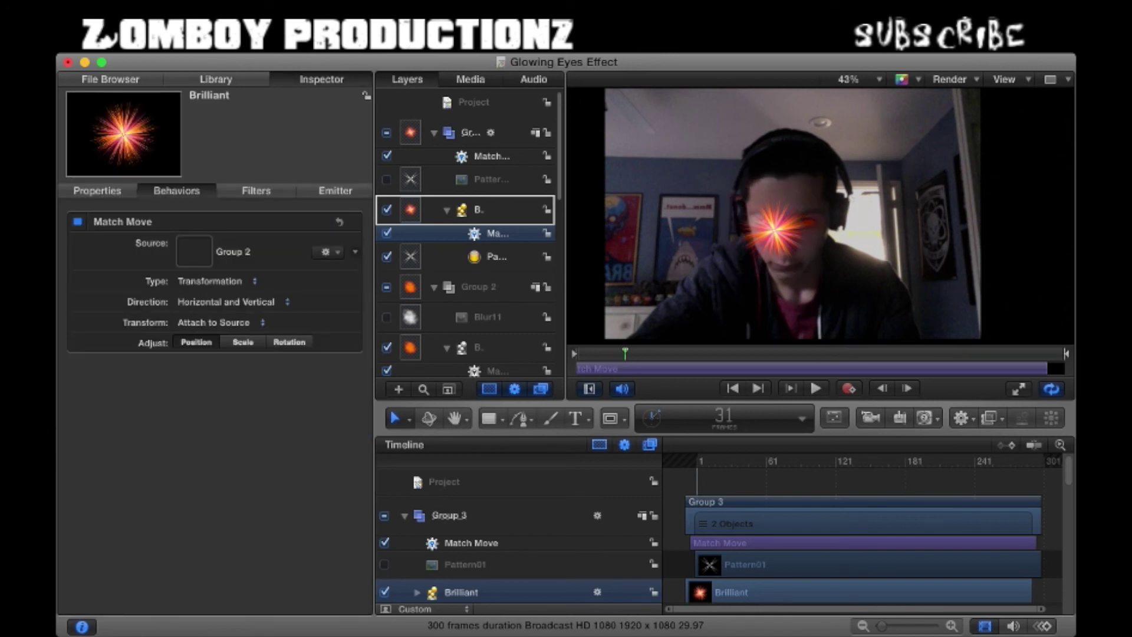
pyautogui.click(328, 252)
pyautogui.moveTo(625, 353); pyautogui.dragTo(698, 354)
pyautogui.moveTo(791, 221); pyautogui.dragTo(781, 213)
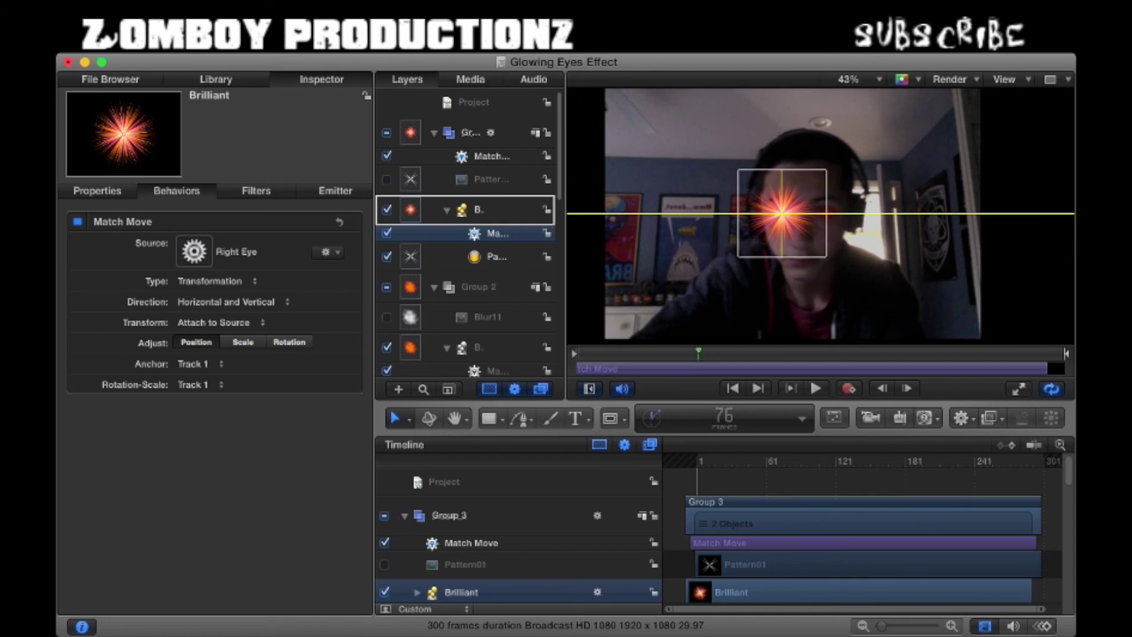
# Step: Play back the clip to check Brilliant's tracking, return to frame 1 and clear the selection
pyautogui.press('space')
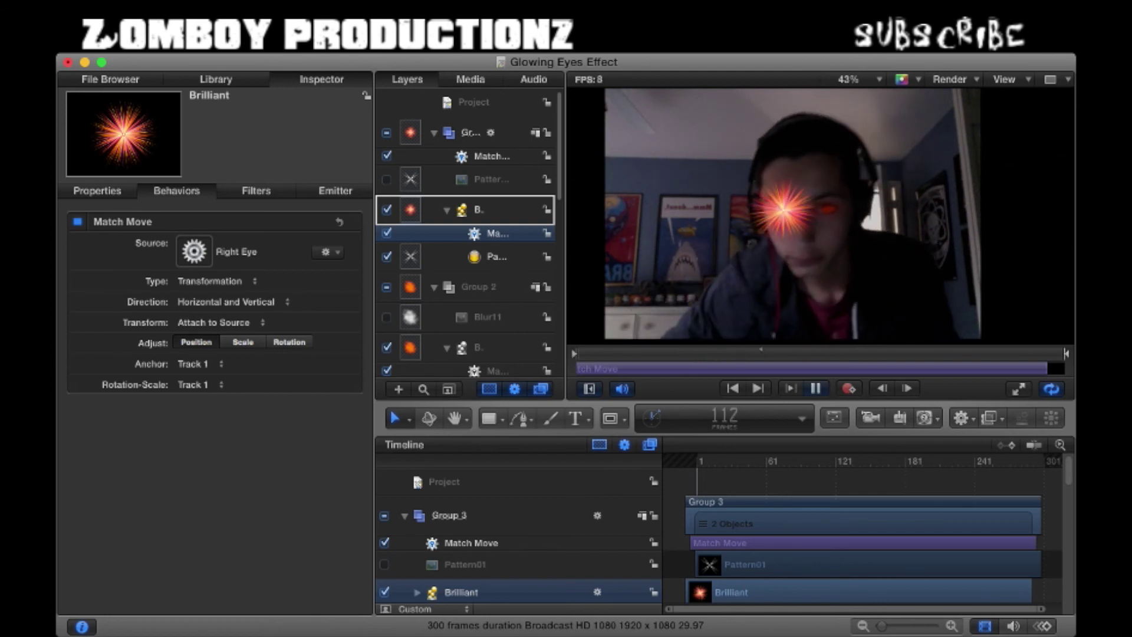
pyautogui.press('space')
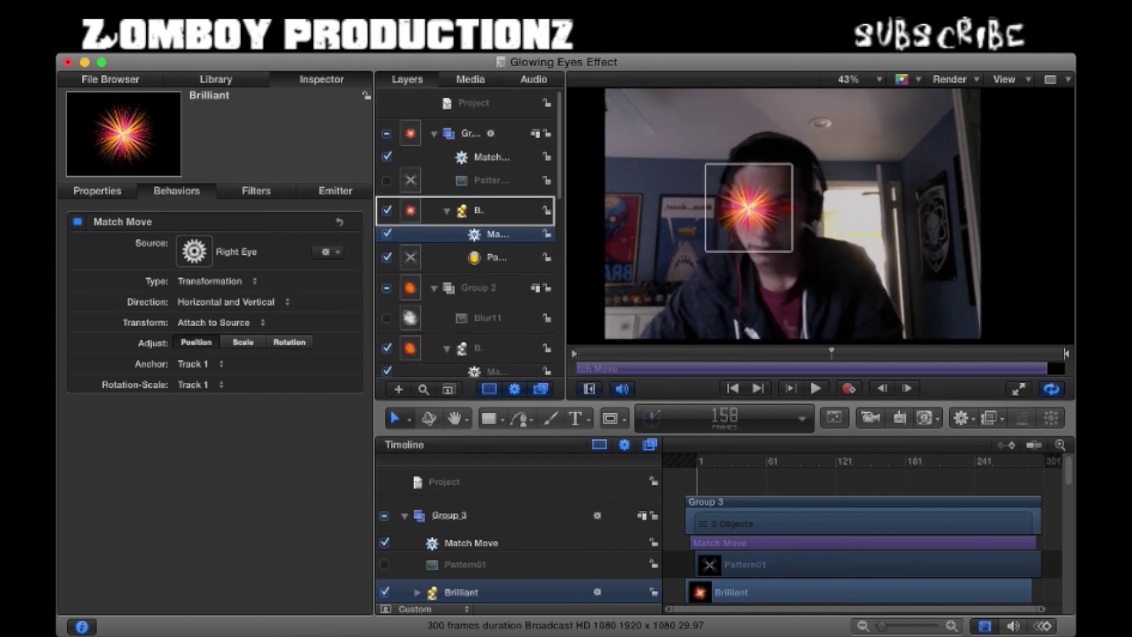
pyautogui.moveTo(831, 354); pyautogui.dragTo(576, 353)
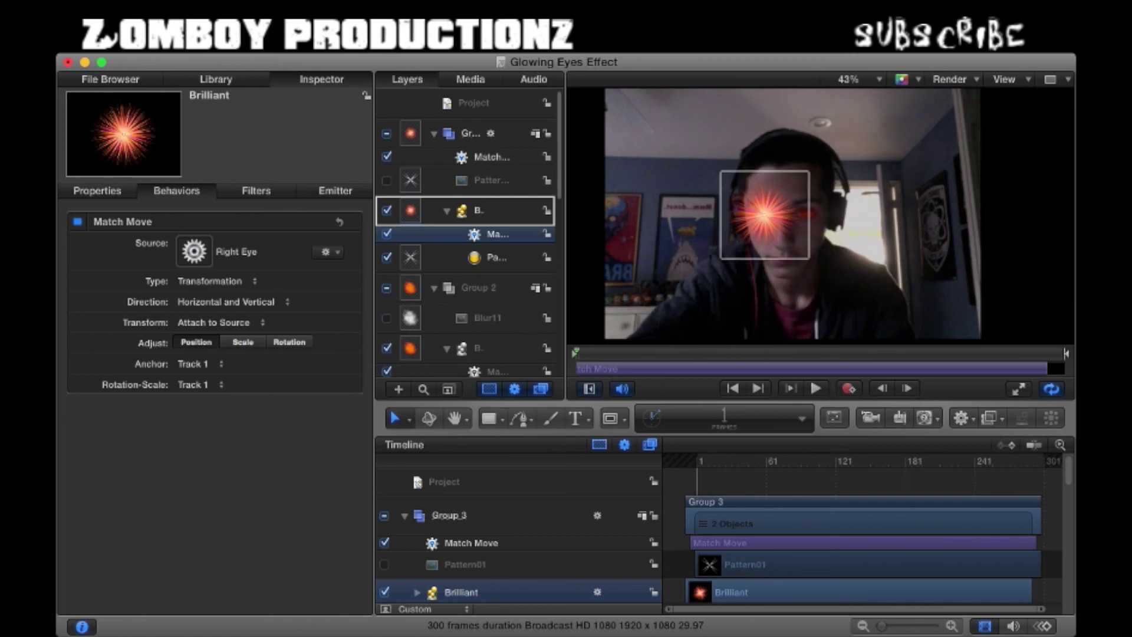
pyautogui.scroll(-5, 466, 236)
pyautogui.scroll(-4, 466, 92)
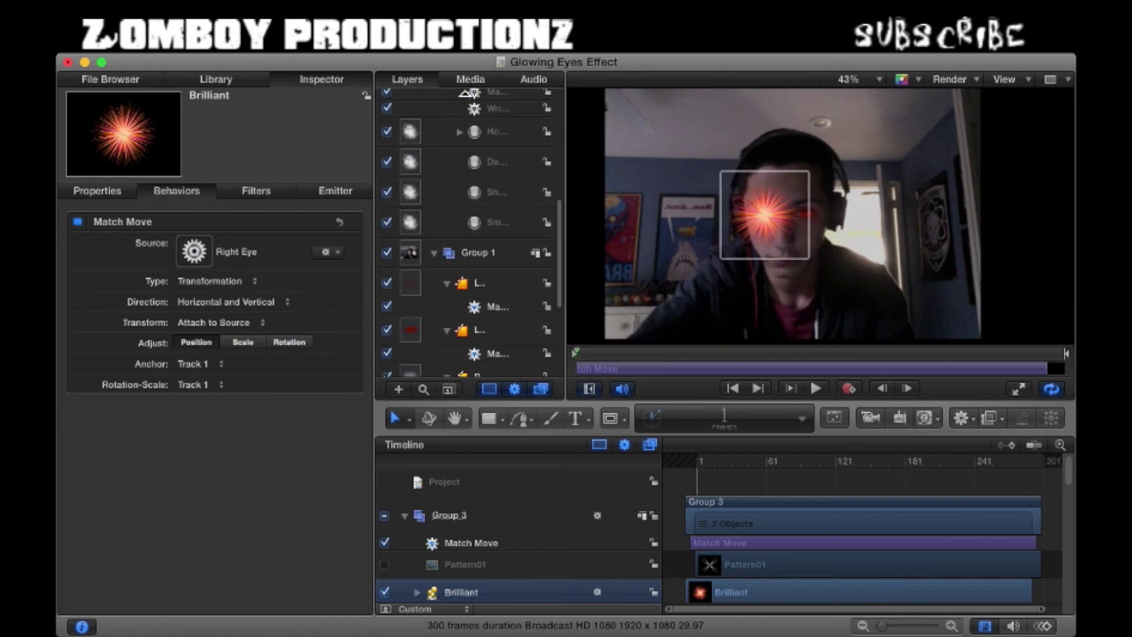
pyautogui.click(478, 253)
pyautogui.press('shift+super+a')
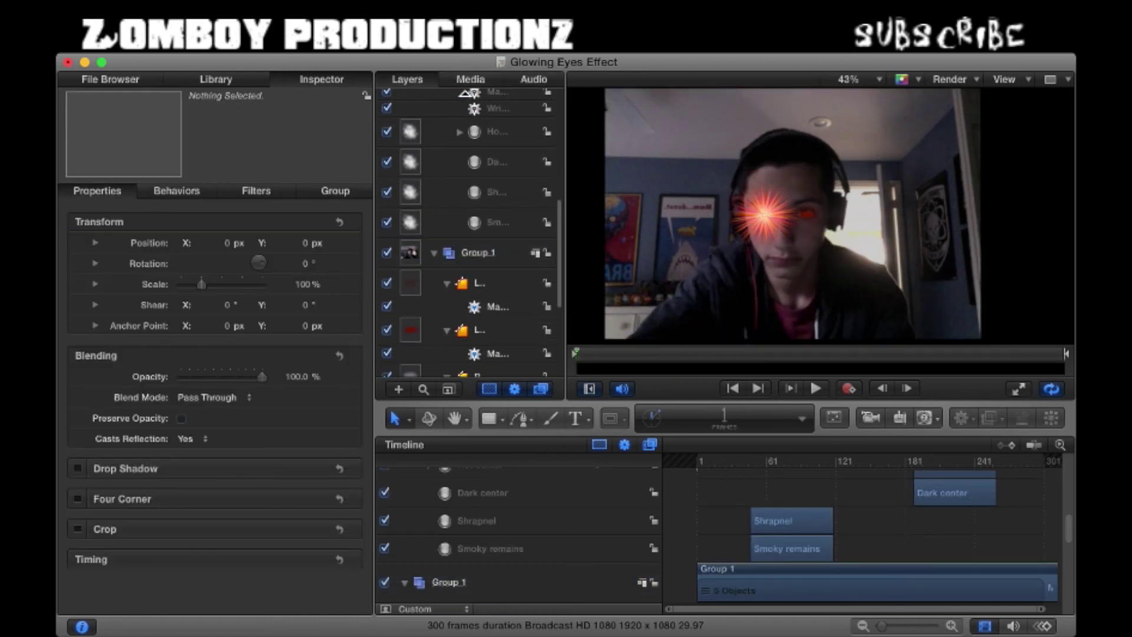
# Step: Play back the clip with nothing selected, review its end and go to frame 79 to examine the Brilliant over the eye
pyautogui.press('space')
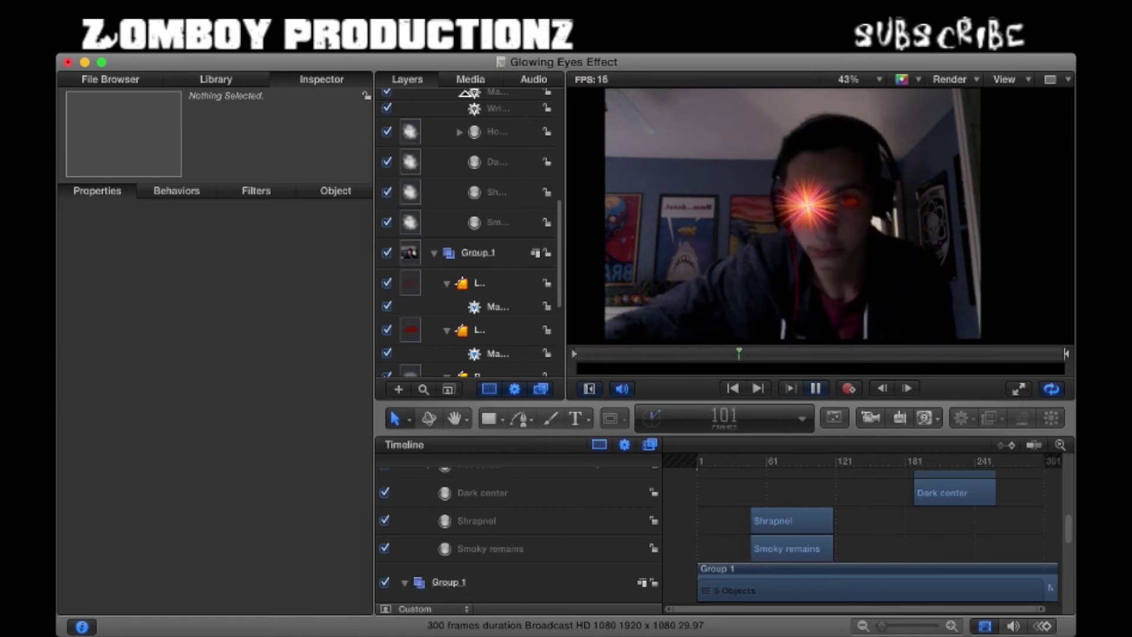
pyautogui.press('space')
pyautogui.moveTo(759, 354); pyautogui.dragTo(993, 354)
pyautogui.press('space')
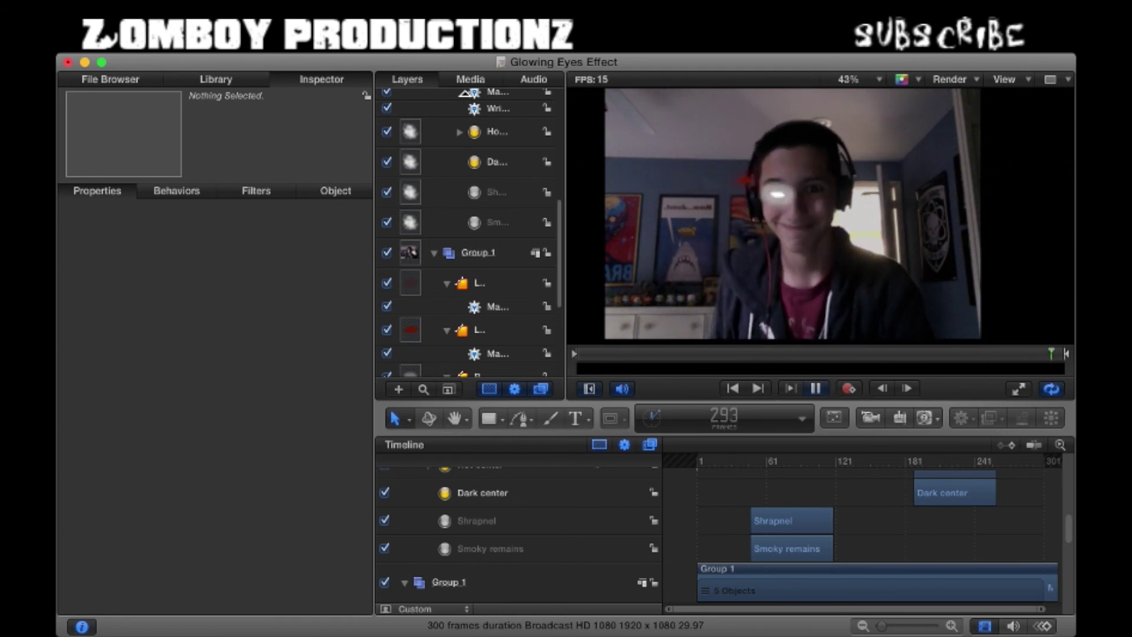
pyautogui.press('space')
pyautogui.moveTo(1057, 353); pyautogui.dragTo(660, 353)
pyautogui.write('79')
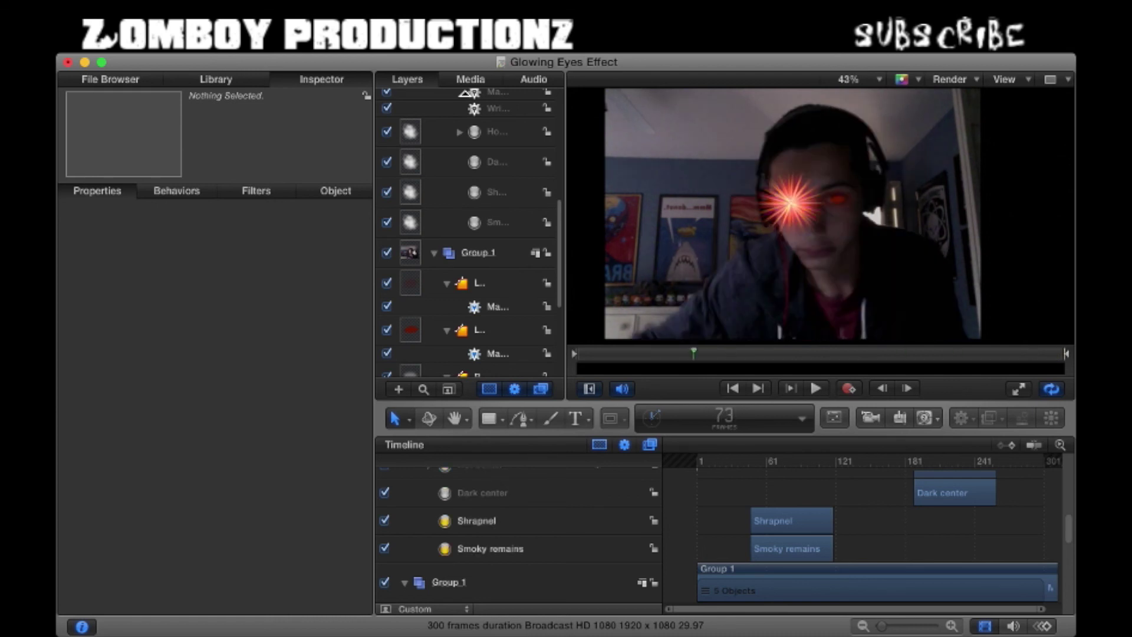
pyautogui.press('Return')
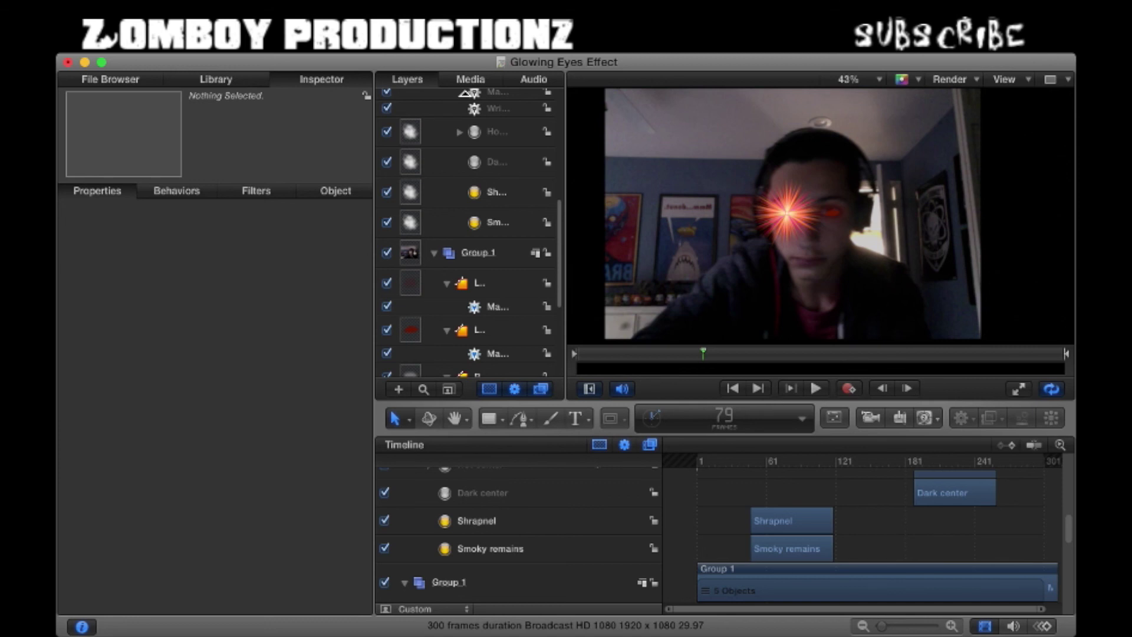
pyautogui.press('super+Tab')
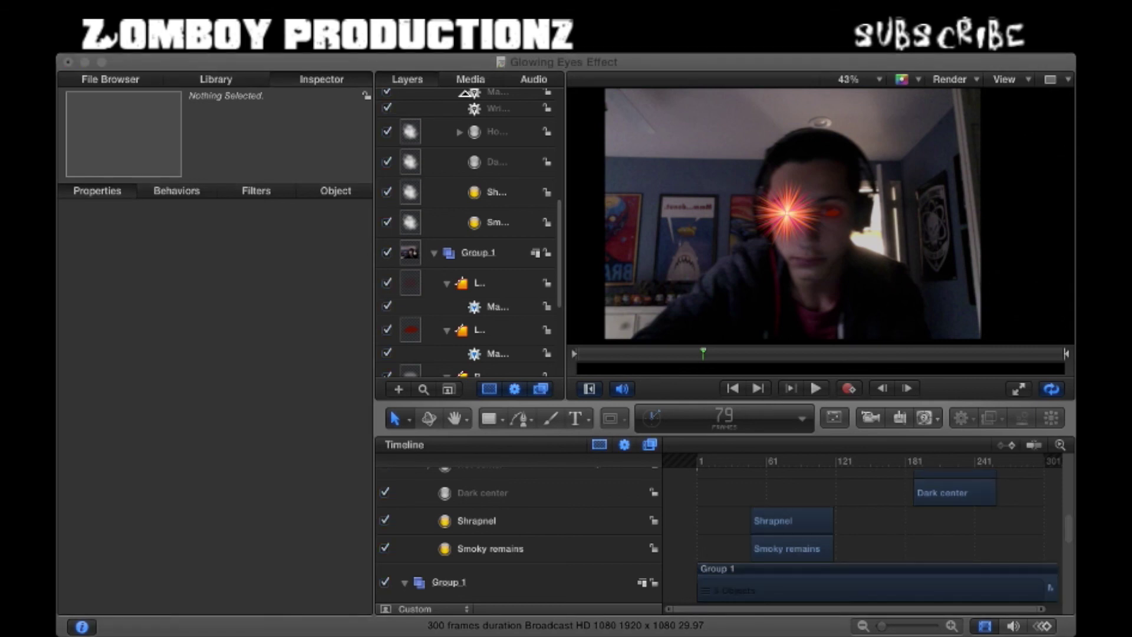
pyautogui.press('super+Tab')
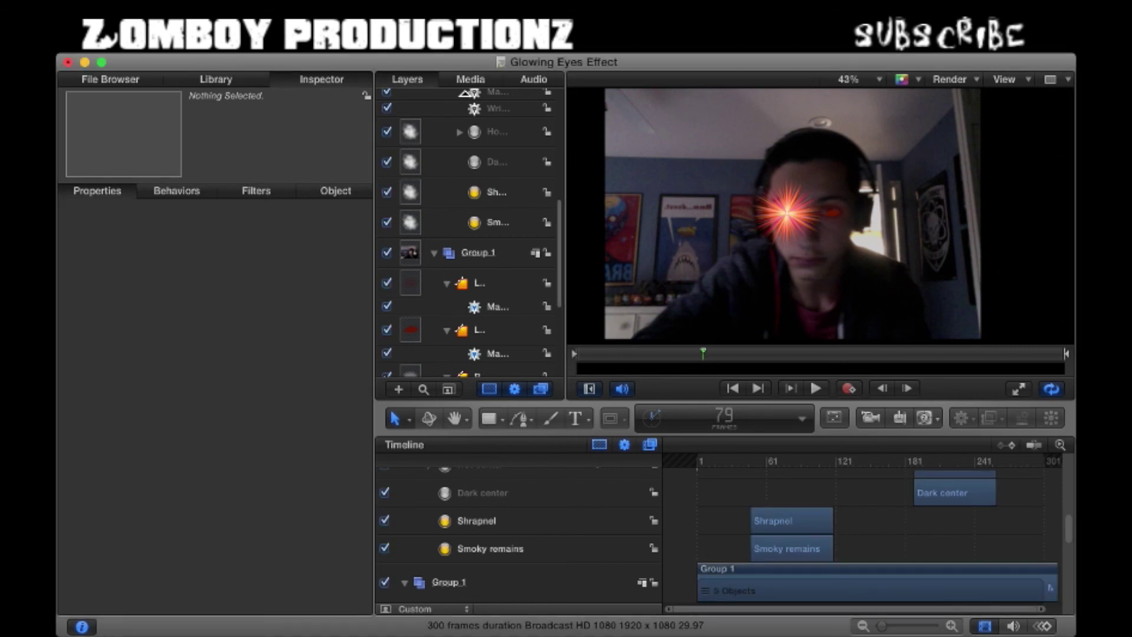